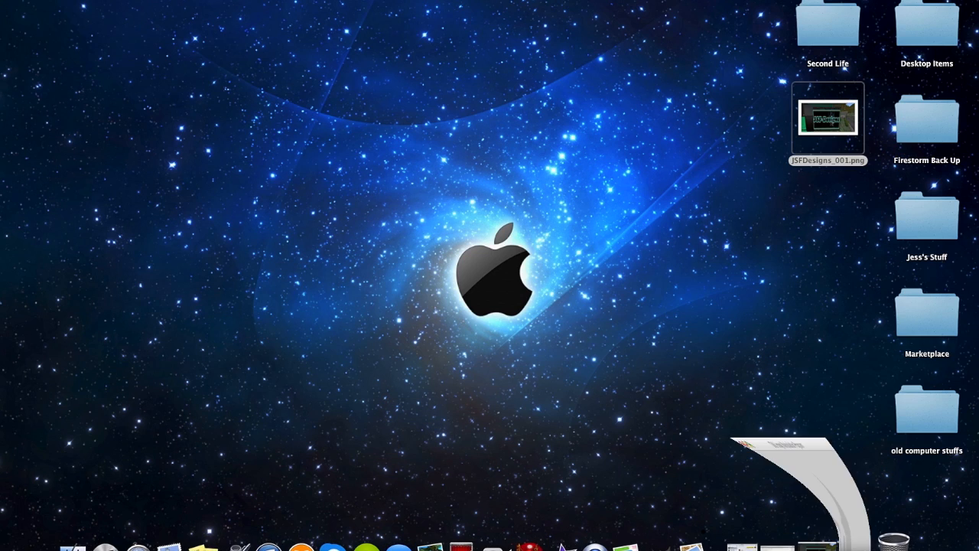
Step: Switch to GIMP and move its empty image window higher on the screen
click(853, 542)
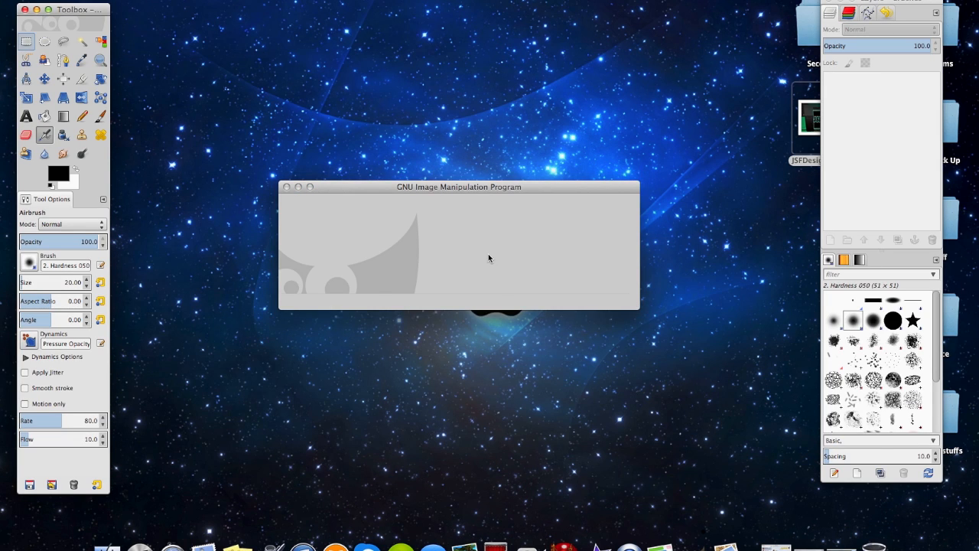
drag(491, 186, 483, 92)
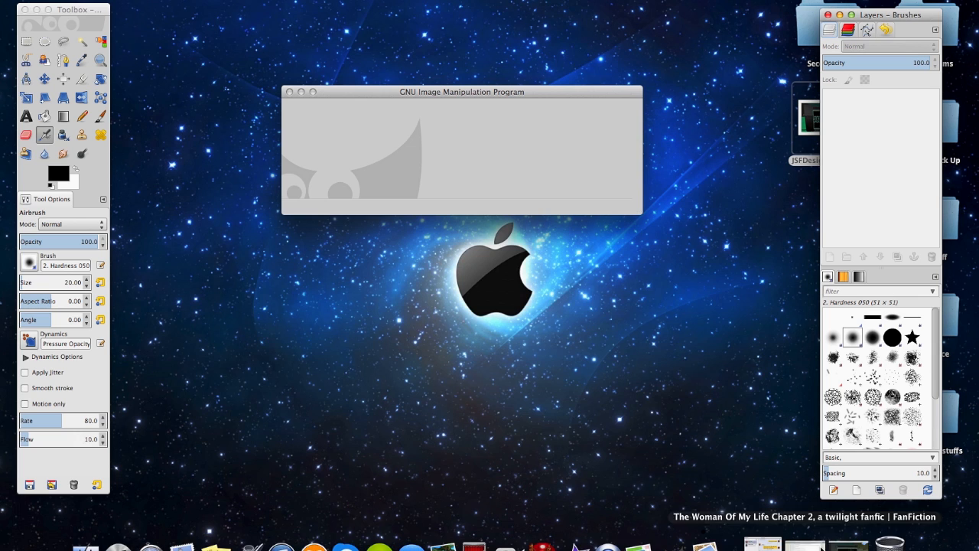
Step: Switch to the image viewer to look at the JSF Designs sign picture, put it away and return to GIMP
click(836, 546)
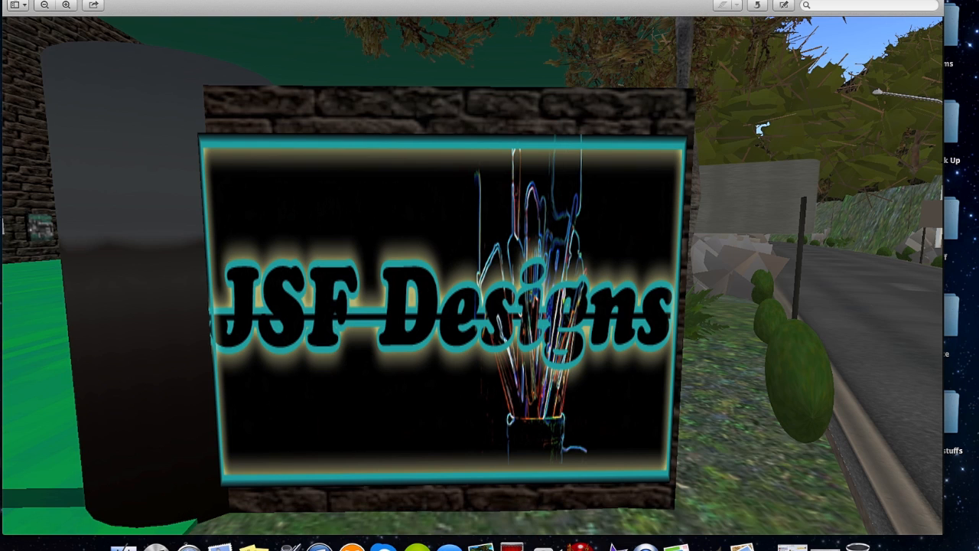
click(11, 1)
click(430, 162)
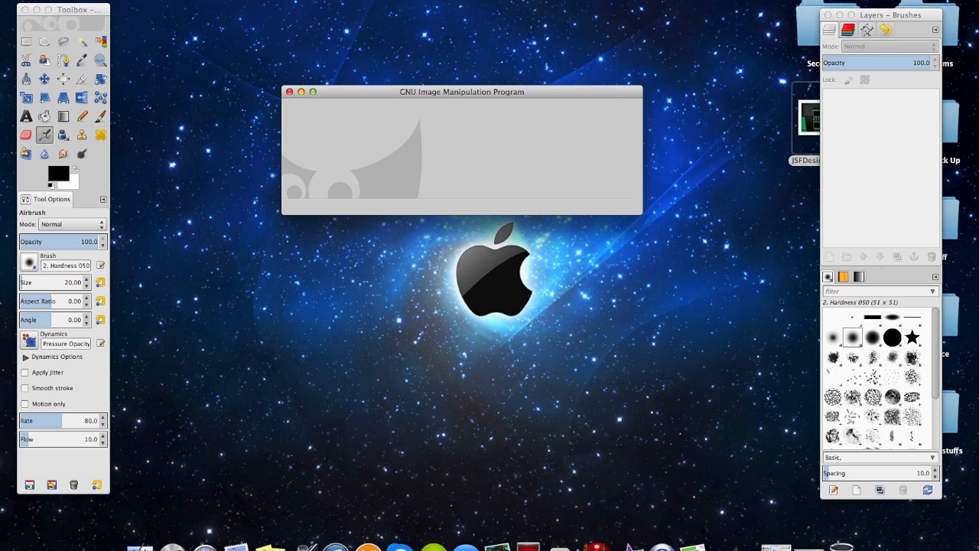
Step: Open Shirt.psd from Desktop > old computer stuffs > Second Life Stuff > Fly With Me and move its image window higher
click(93, 0)
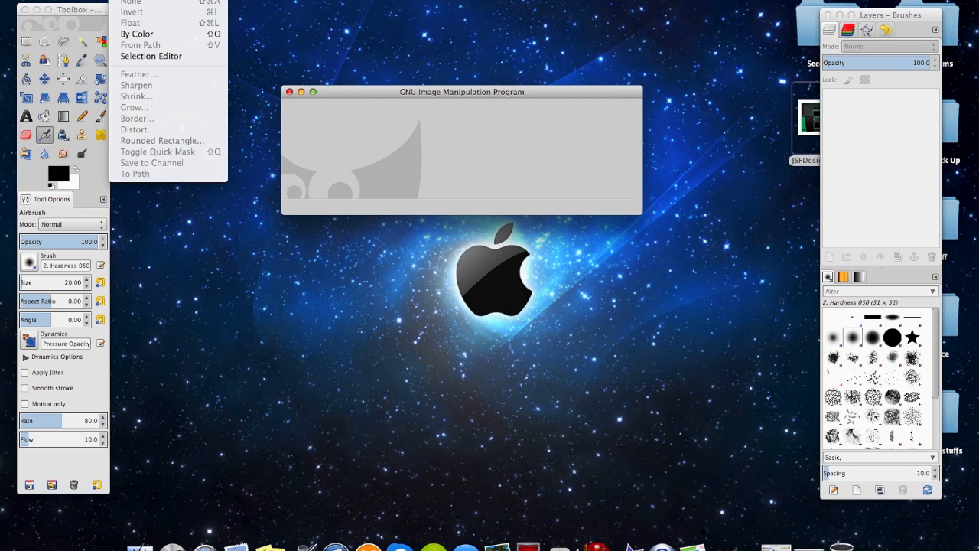
mouse_move(68, 0)
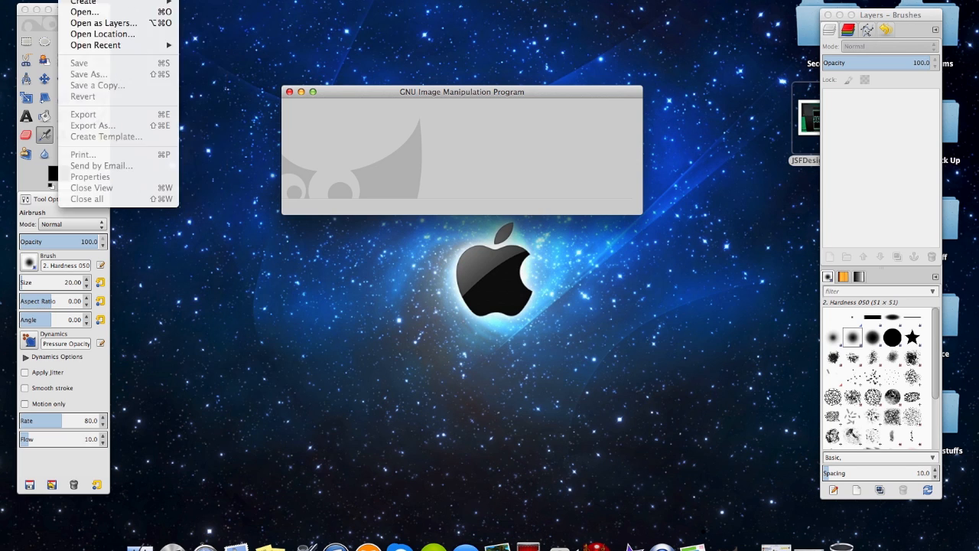
click(102, 26)
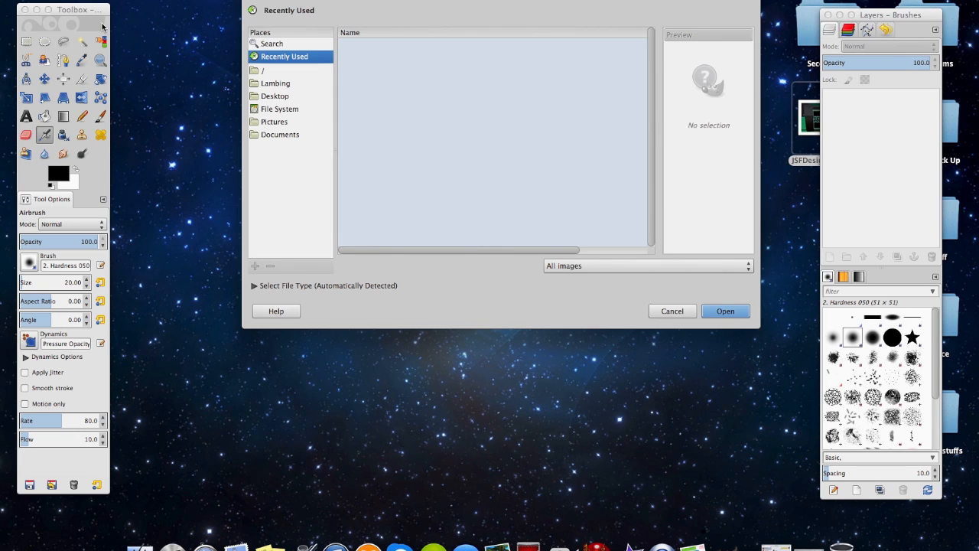
click(275, 98)
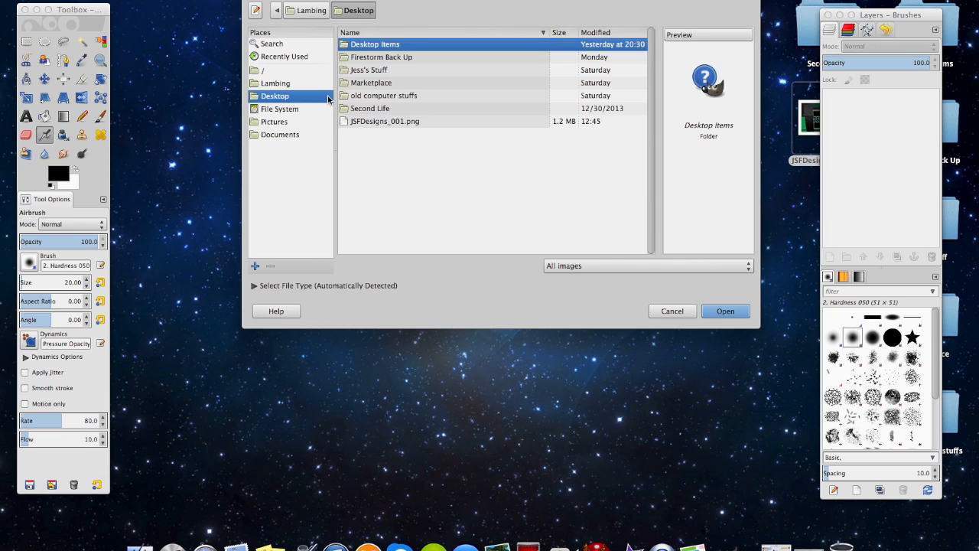
double_click(383, 95)
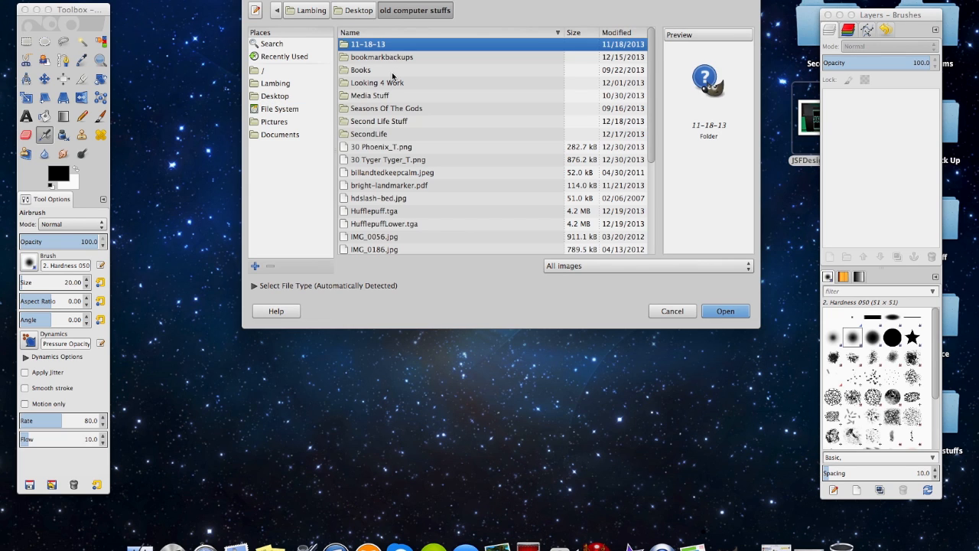
double_click(389, 121)
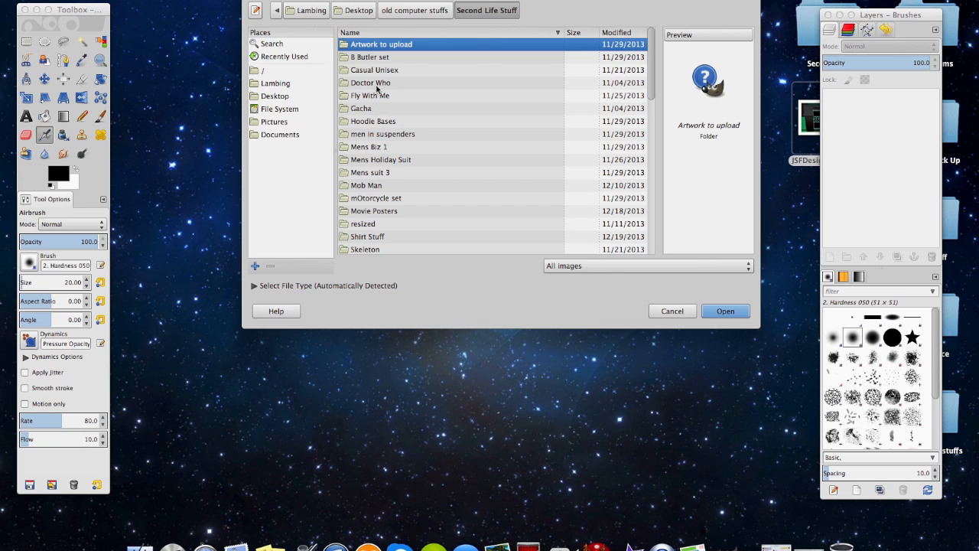
double_click(376, 95)
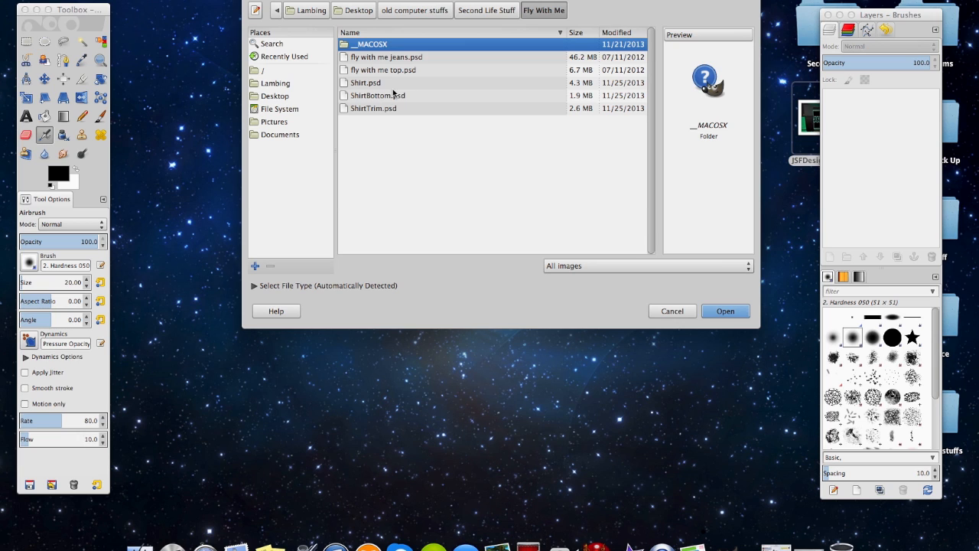
click(392, 83)
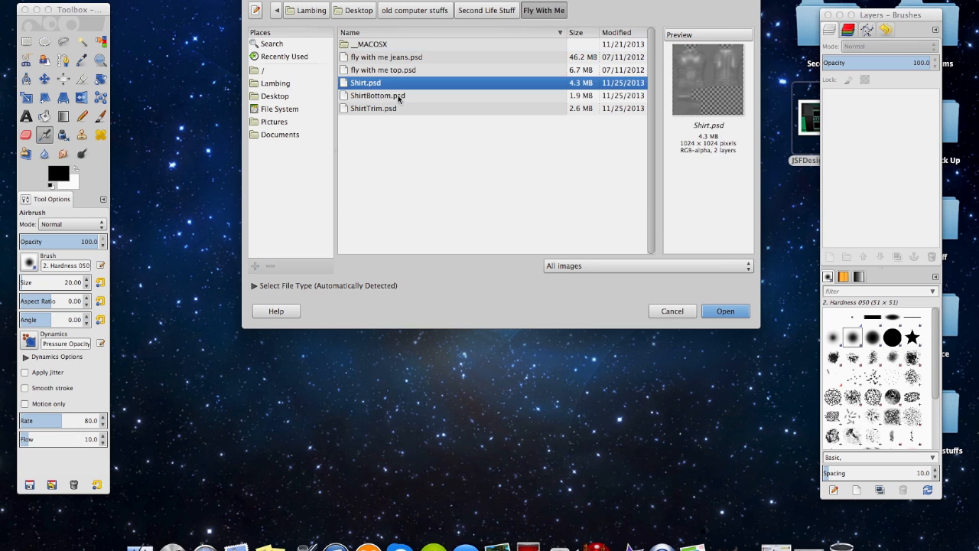
click(725, 312)
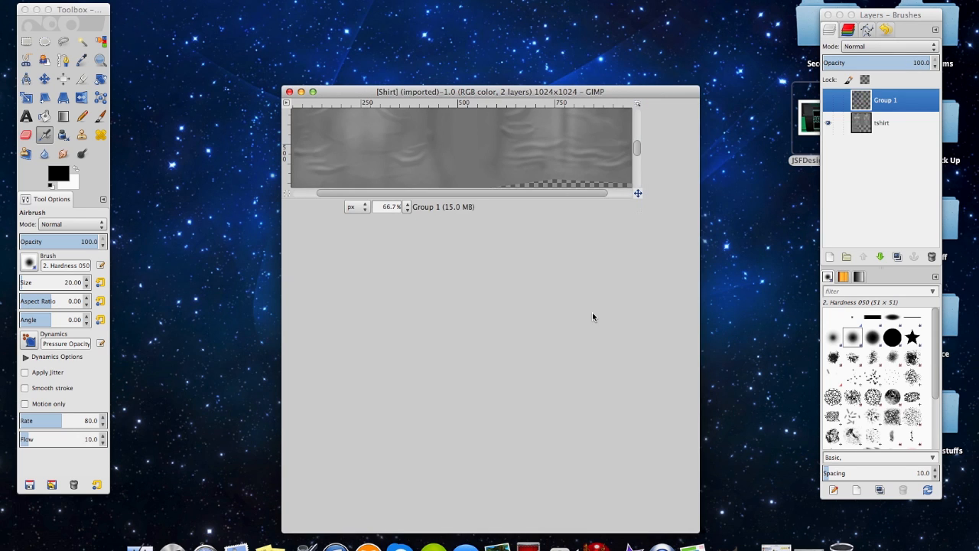
drag(525, 91, 503, 40)
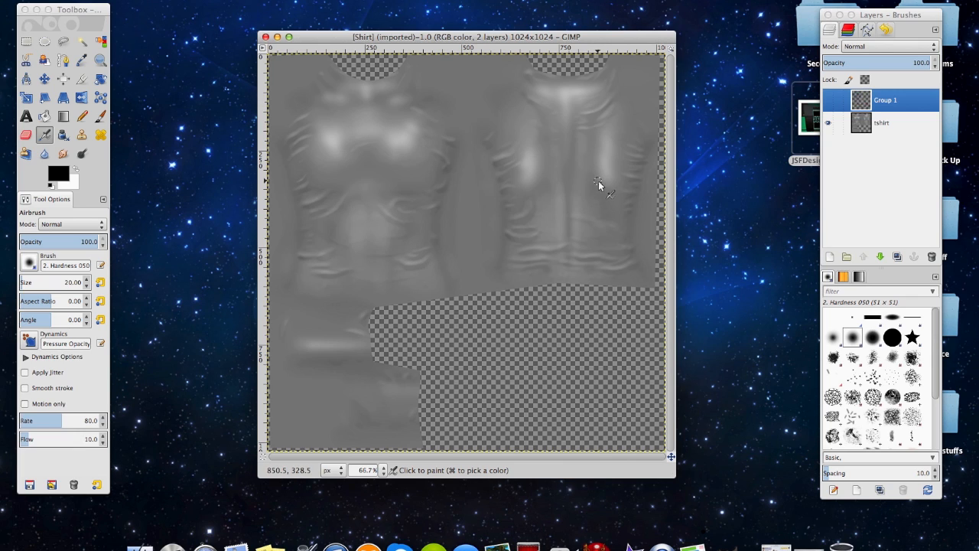
Step: Add a new transparent 1024 × 1024 layer directly above the tshirt layer
click(882, 126)
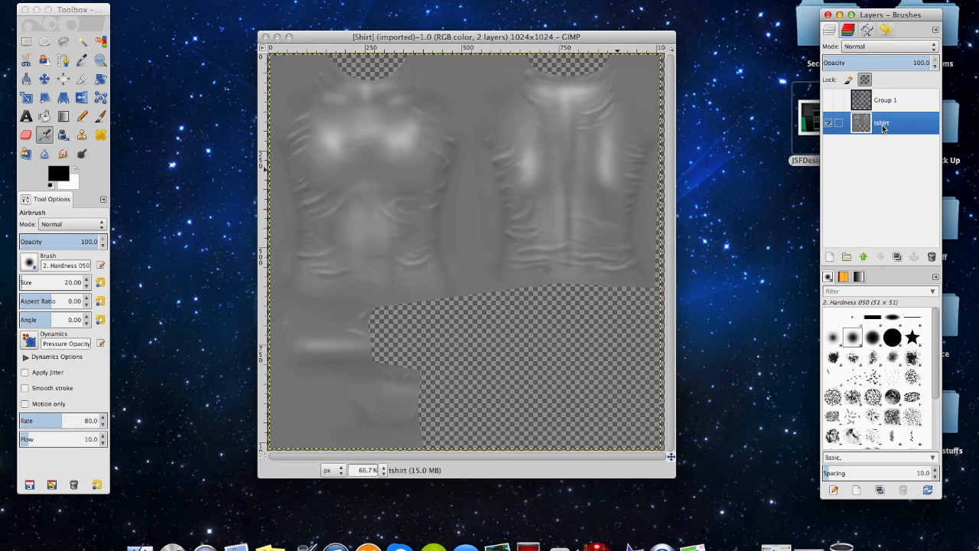
right_click(882, 127)
click(858, 153)
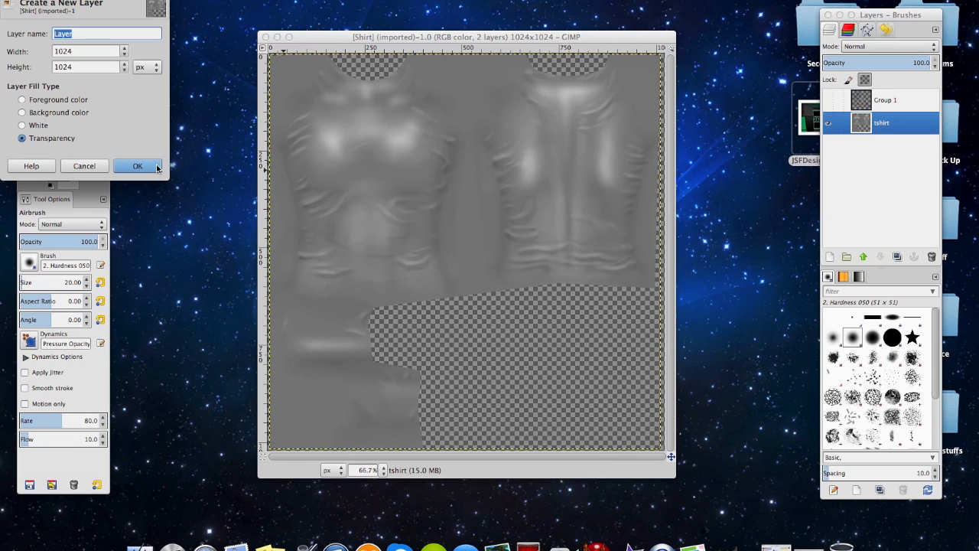
click(156, 168)
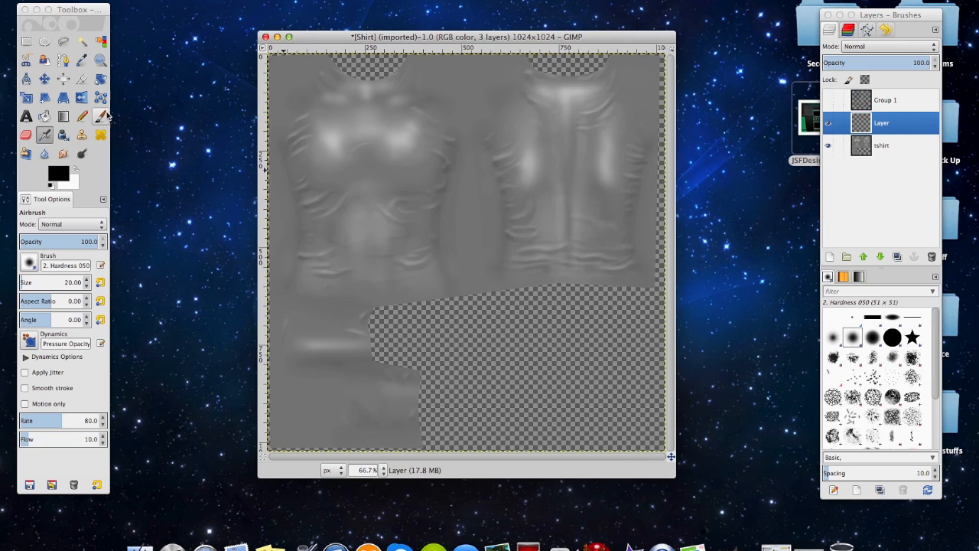
Step: Set up the Paintbrush with the Hardness 100 brush at a size of 361.75
click(102, 116)
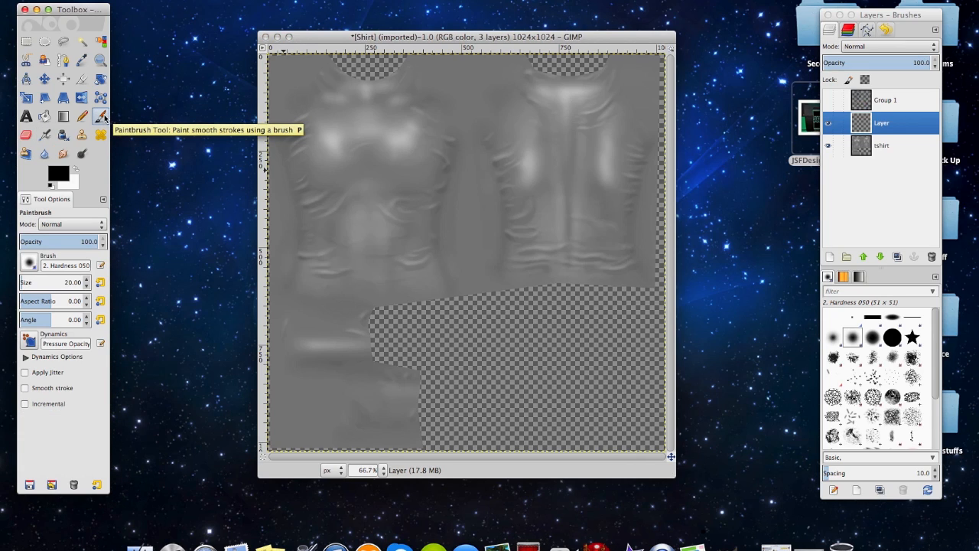
click(29, 263)
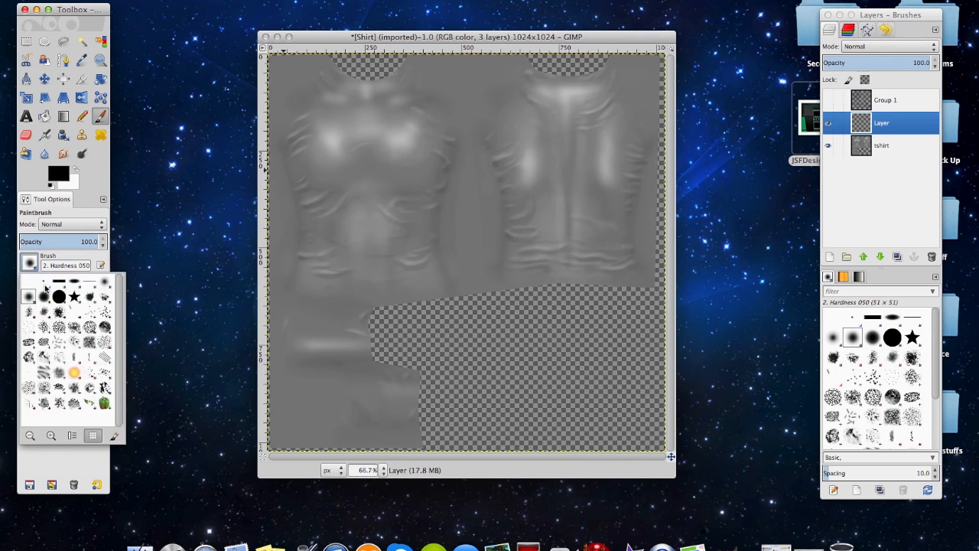
double_click(59, 296)
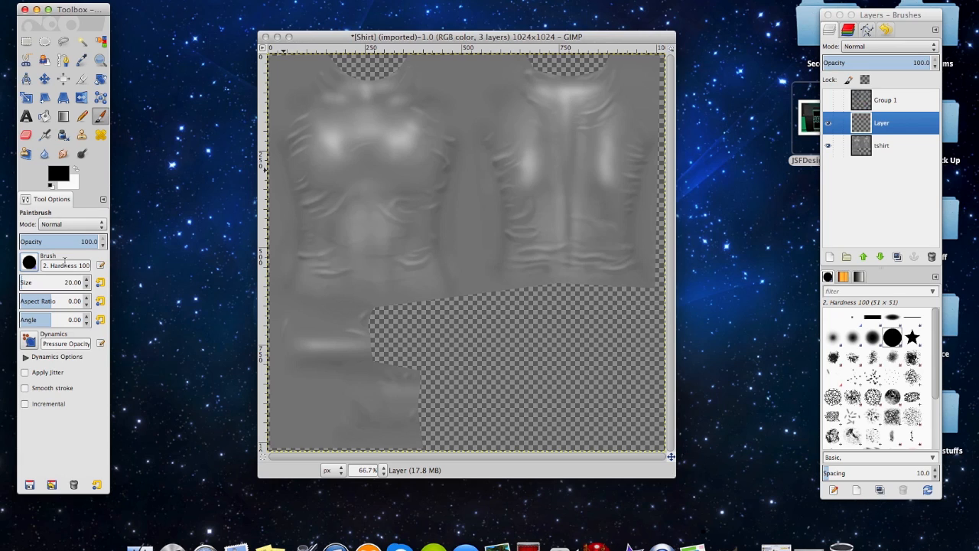
click(42, 280)
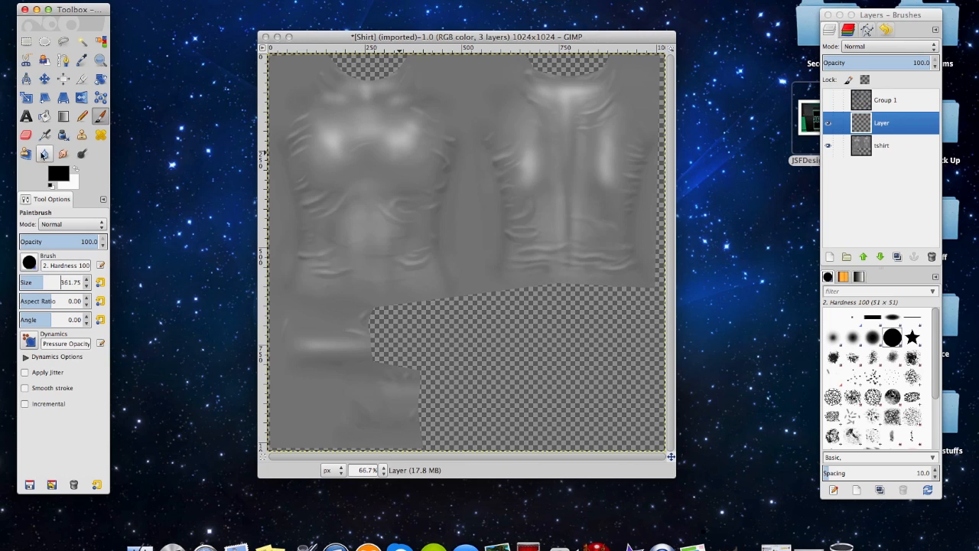
Step: Set the foreground color to the orange e59249
click(56, 178)
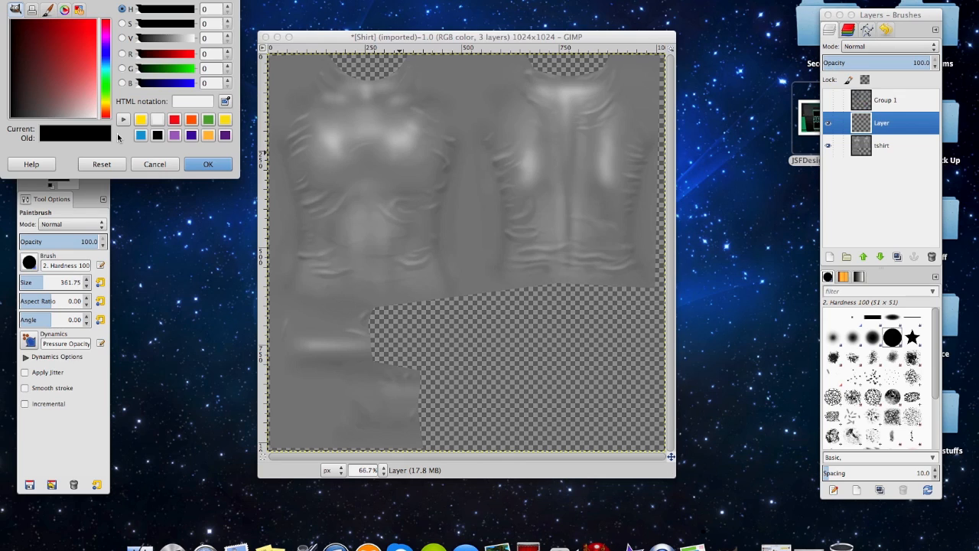
click(192, 122)
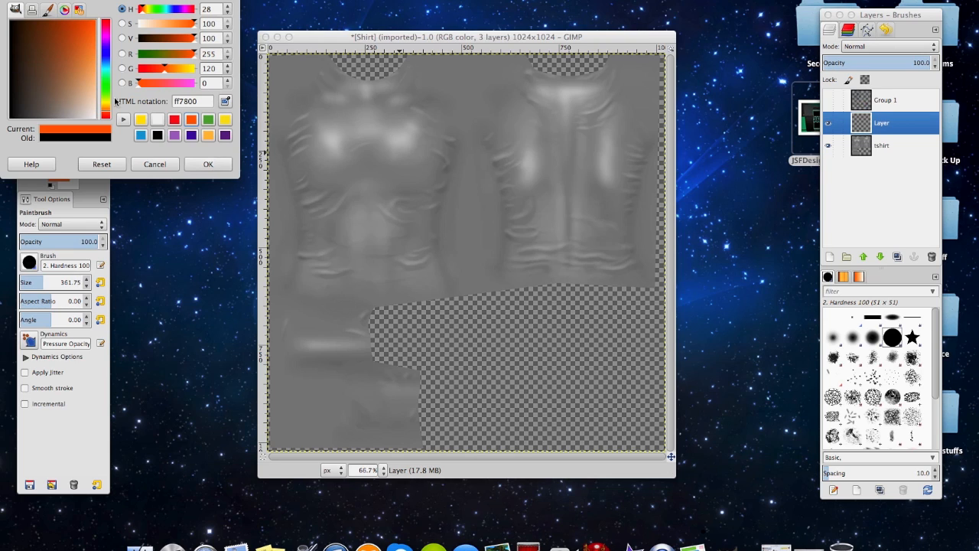
click(87, 50)
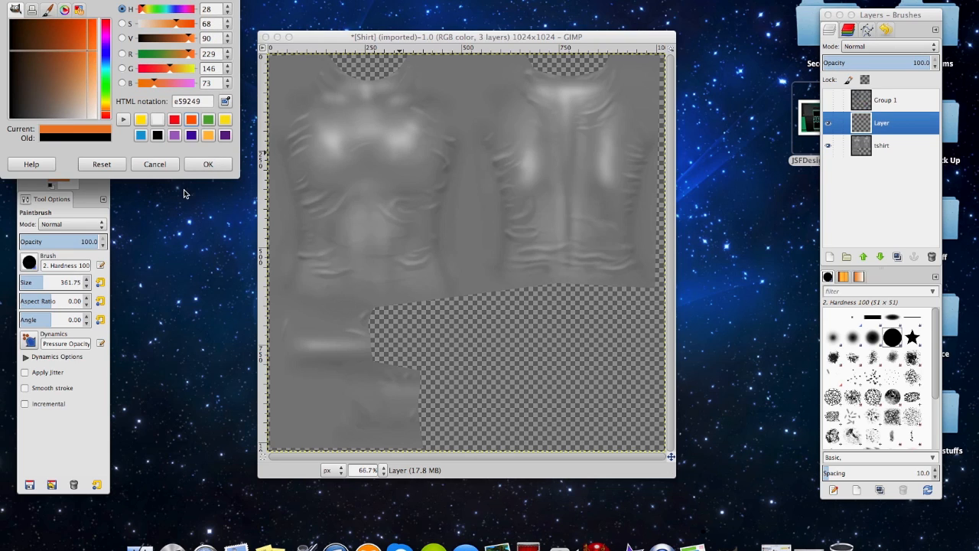
click(191, 167)
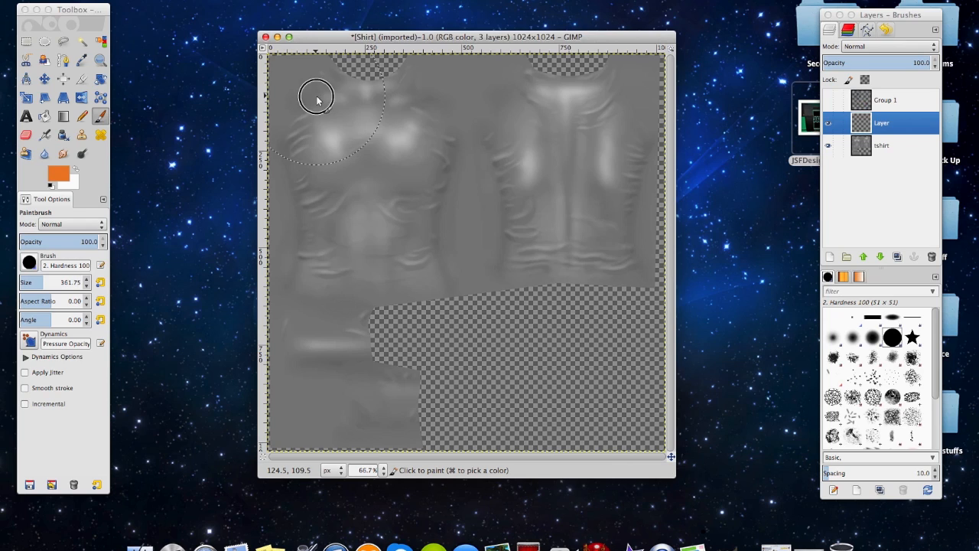
Step: Paint orange over all the shirt and sleeve areas on the new layer, filling the remaining gaps
drag(317, 97, 359, 95)
mouse_move(493, 91)
mouse_down()
mouse_move(607, 84)
mouse_move(645, 96)
mouse_move(631, 267)
mouse_move(542, 289)
mouse_move(443, 286)
mouse_move(398, 299)
mouse_move(363, 320)
mouse_move(362, 341)
mouse_move(400, 382)
mouse_move(403, 448)
mouse_move(285, 434)
mouse_move(299, 161)
mouse_move(572, 168)
mouse_move(572, 201)
mouse_move(535, 203)
mouse_up()
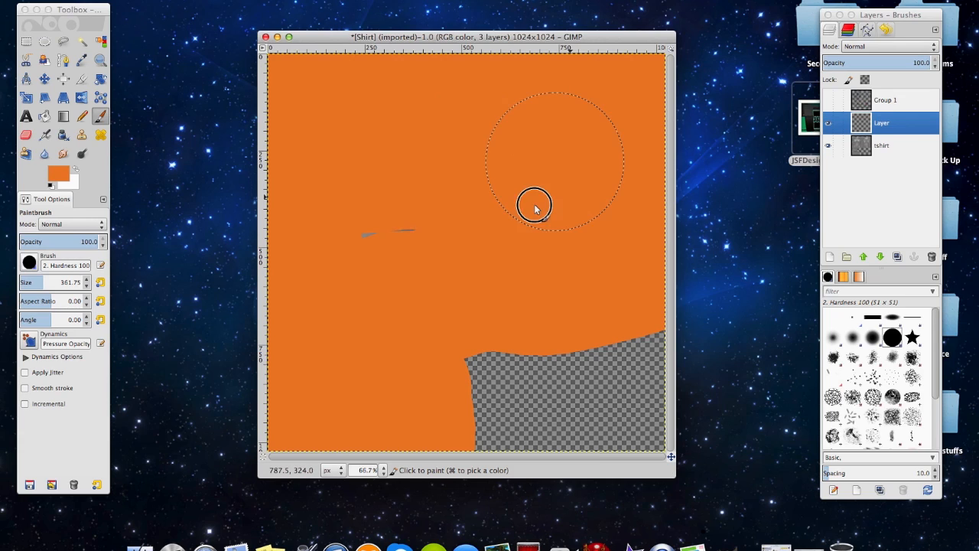
drag(368, 241, 370, 239)
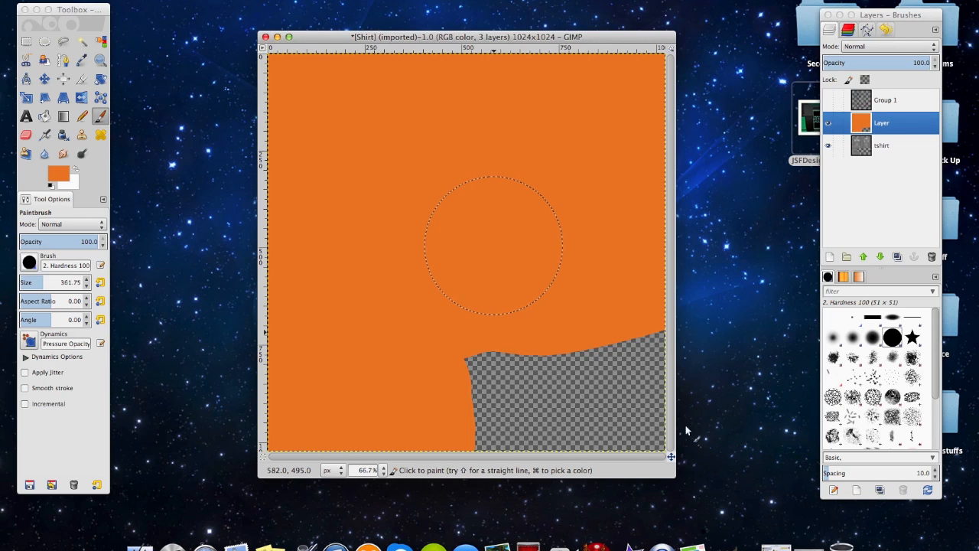
Step: Set the orange layer's blend mode to Overlay and duplicate the layer twice
click(905, 47)
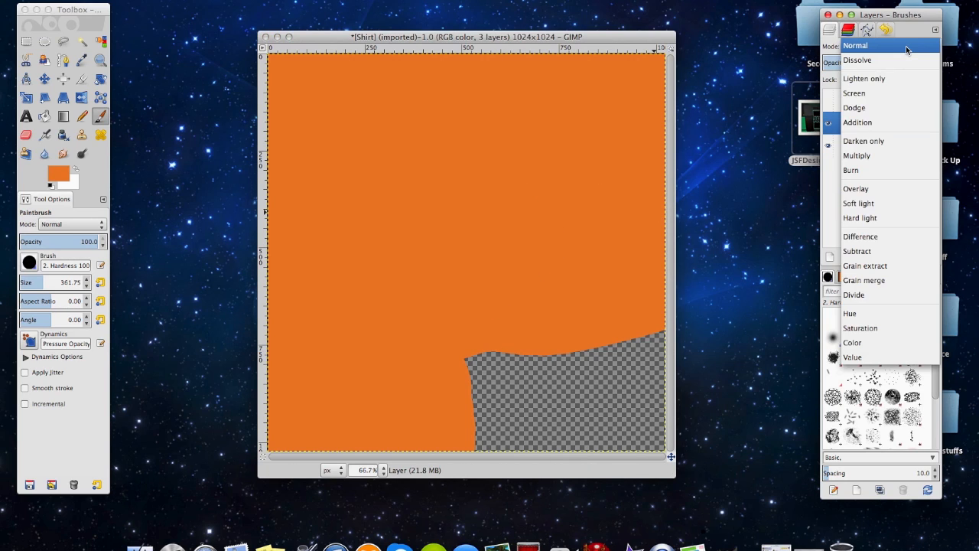
click(877, 189)
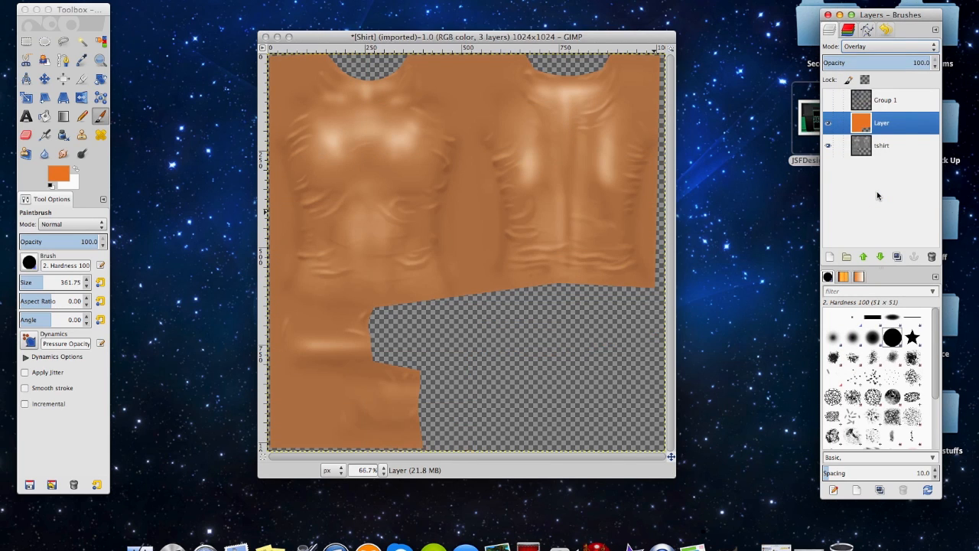
right_click(885, 128)
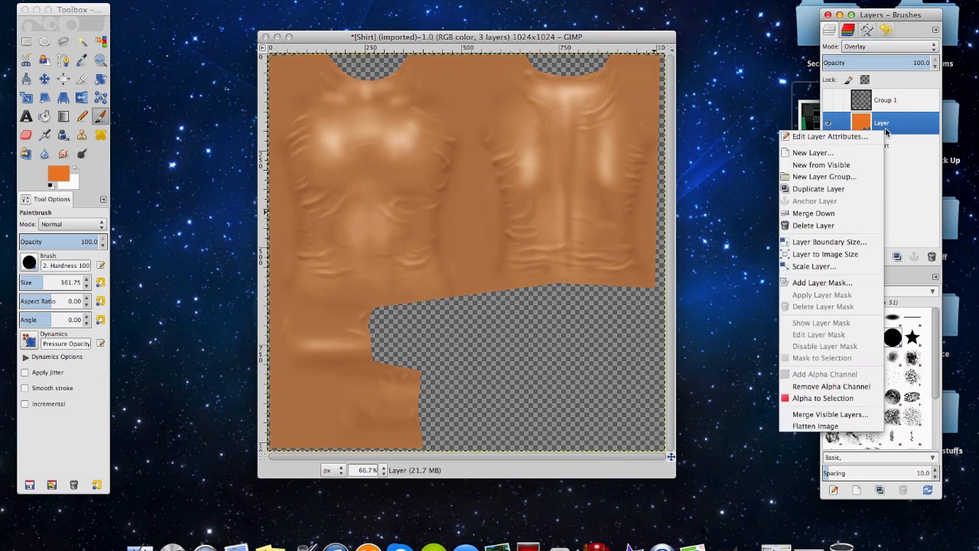
click(854, 184)
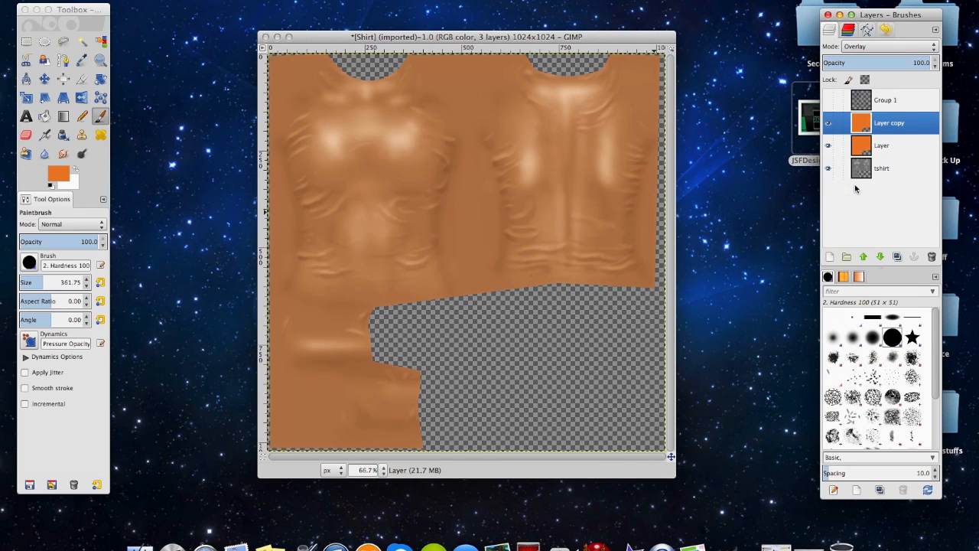
right_click(880, 129)
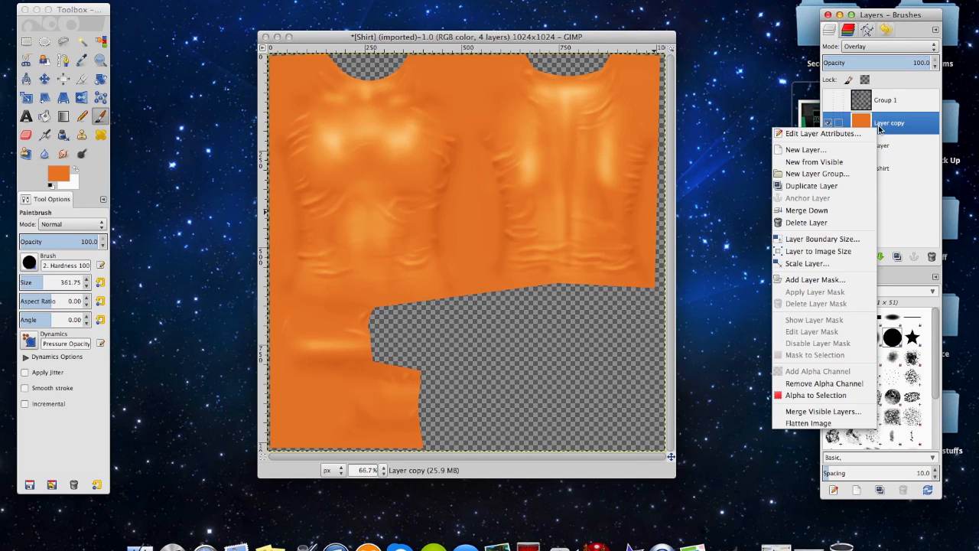
click(833, 186)
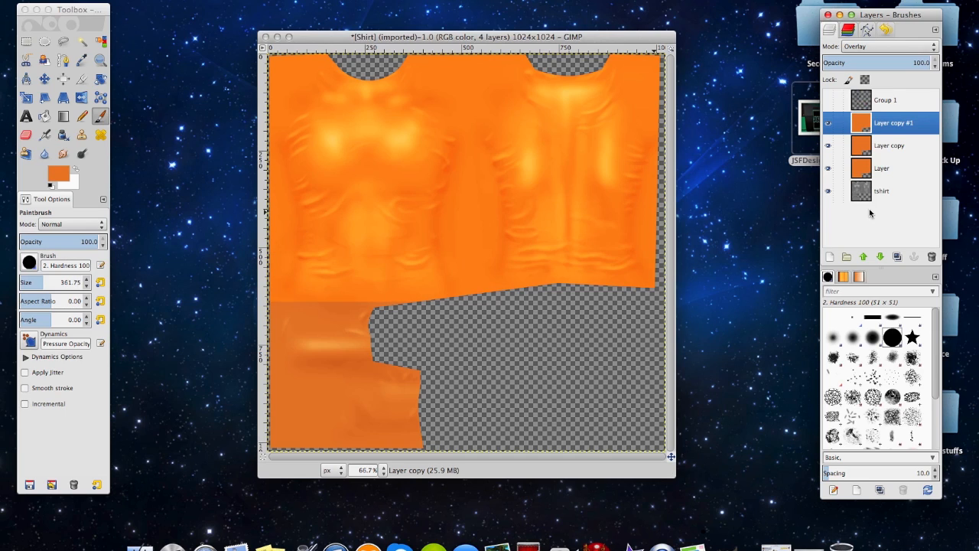
Step: Lower the opacity of the uppermost orange layer copy to 69
click(935, 69)
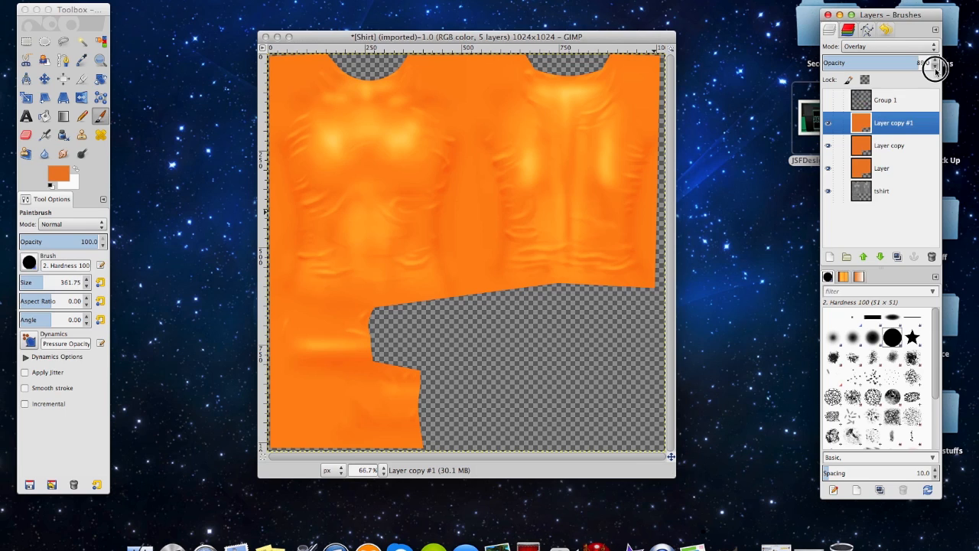
drag(934, 69, 936, 72)
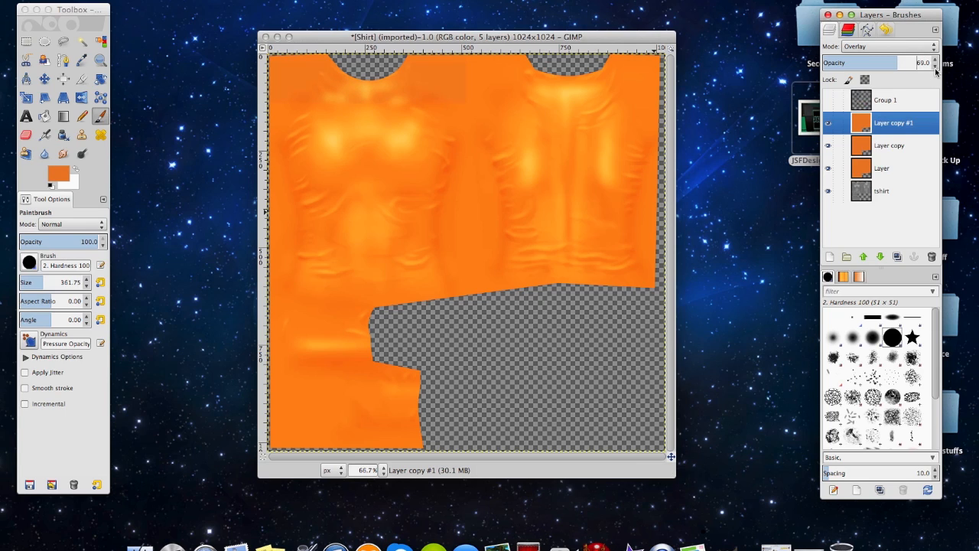
Step: Raise the opacity of the uppermost orange layer copy to 80
click(935, 61)
click(935, 61)
click(934, 61)
click(935, 60)
click(934, 60)
Step: Open ShirtTrim.psd from the Fly With Me folder as layers in the shirt image
click(125, 0)
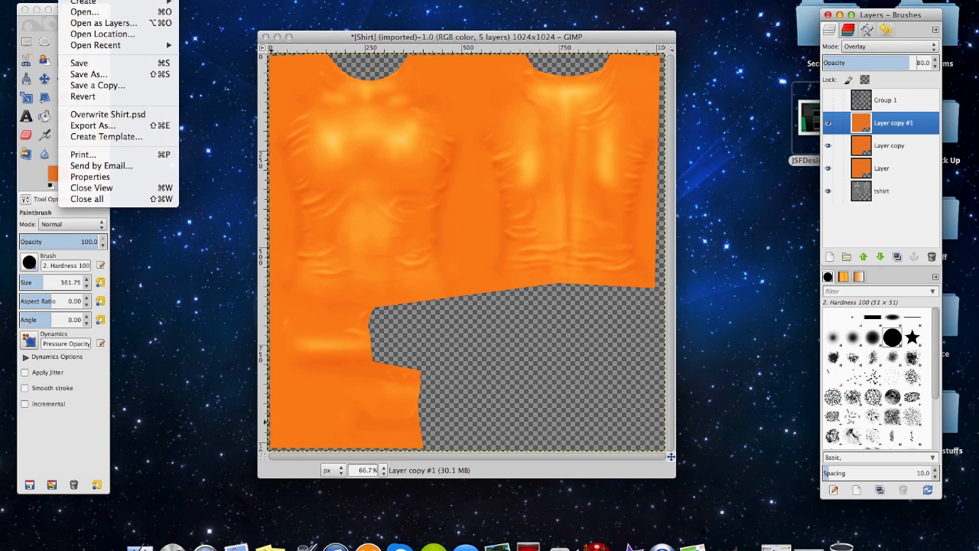
click(87, 24)
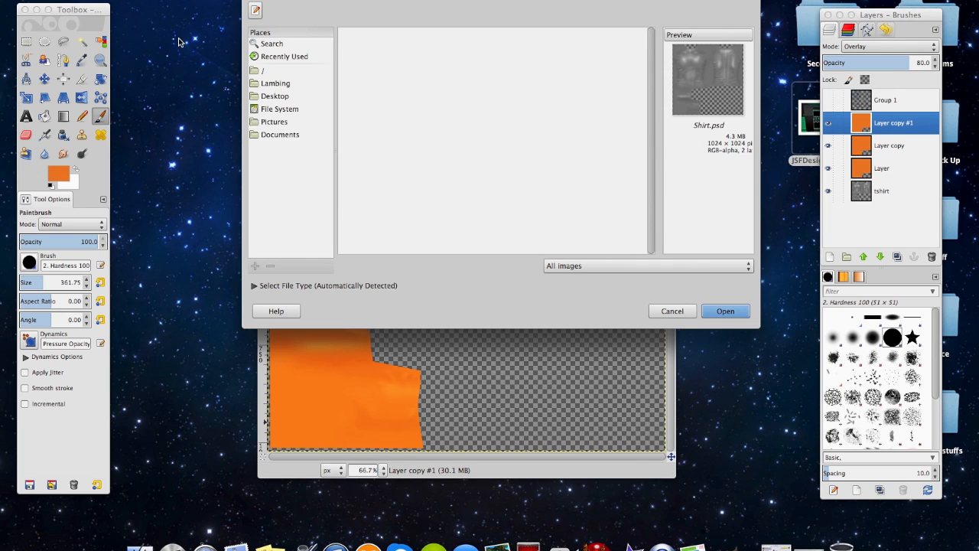
click(385, 110)
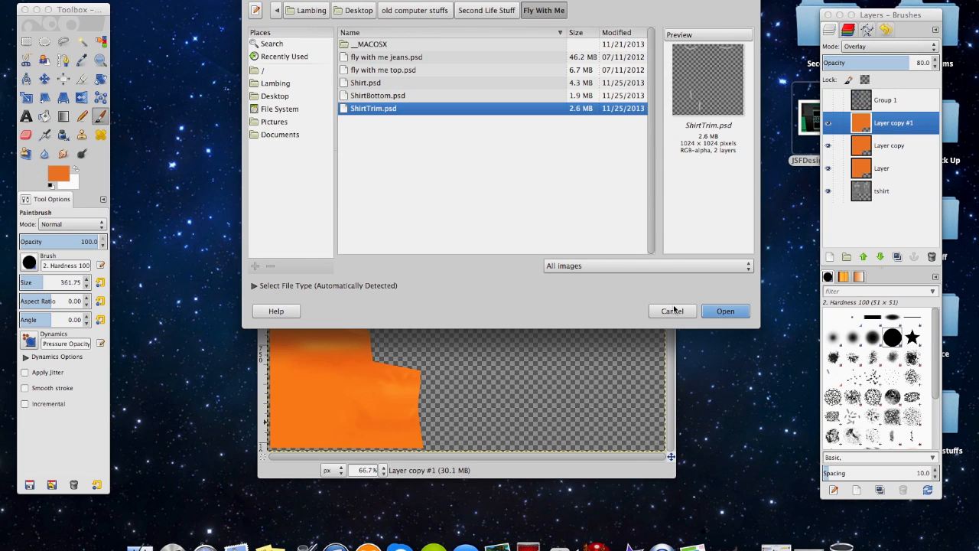
click(738, 318)
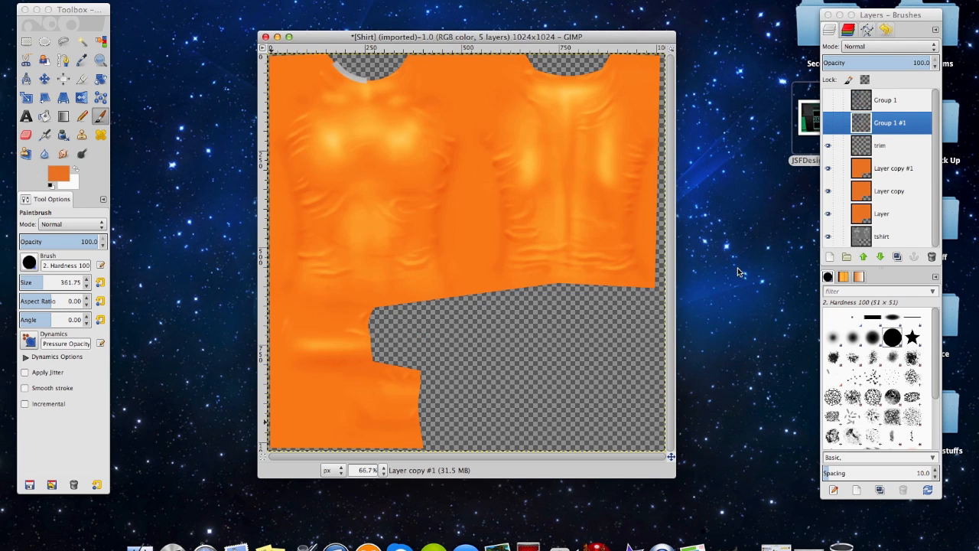
Step: Create a layer group above the imported trim layers and move trim and Group 1 #1 into it
right_click(893, 125)
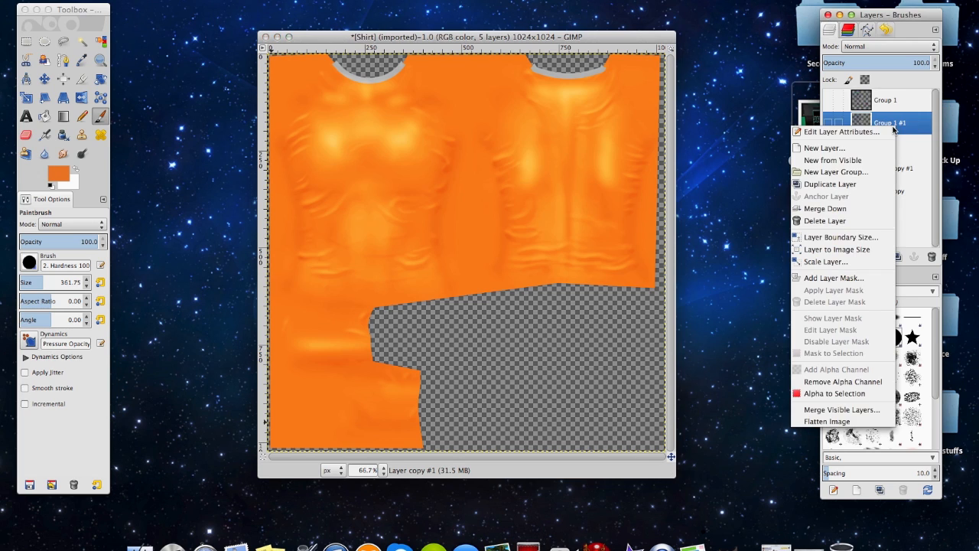
click(848, 175)
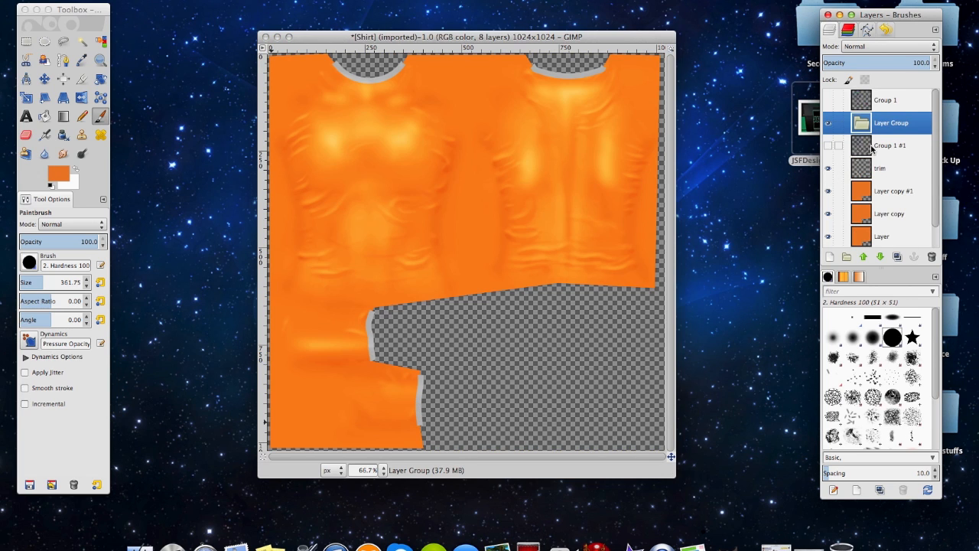
click(876, 162)
drag(876, 162, 880, 126)
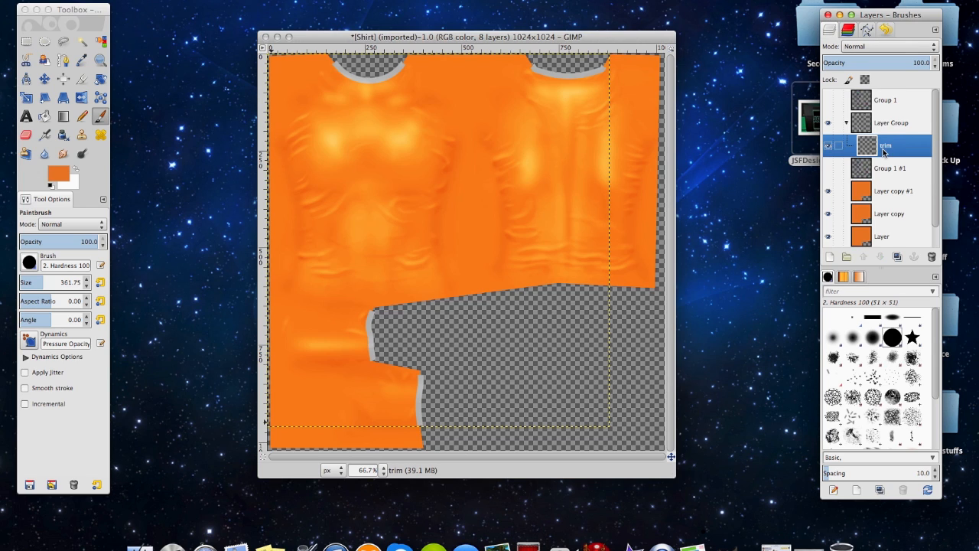
drag(877, 172, 886, 130)
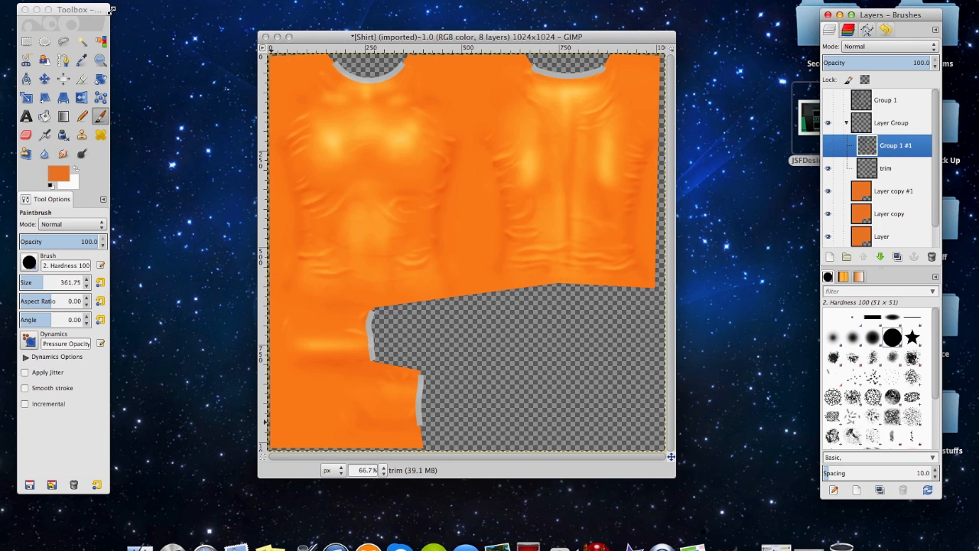
Step: Open fly with me top.psd as a separate image, examine its shirt design and close it
click(69, 0)
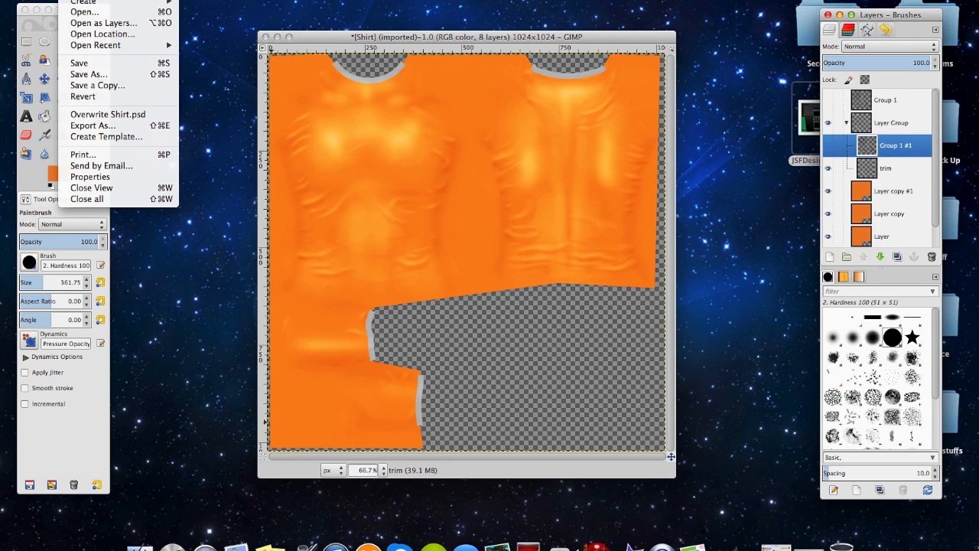
click(95, 14)
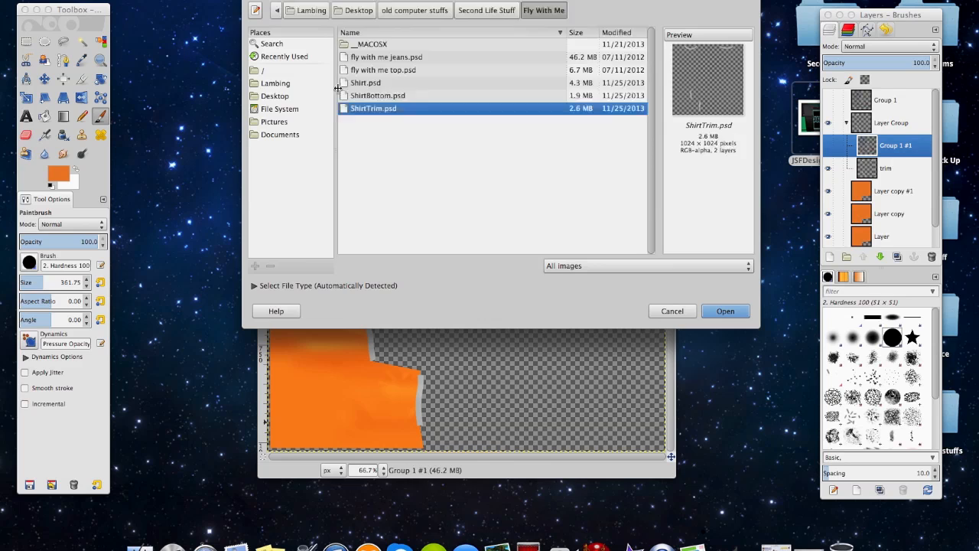
click(389, 69)
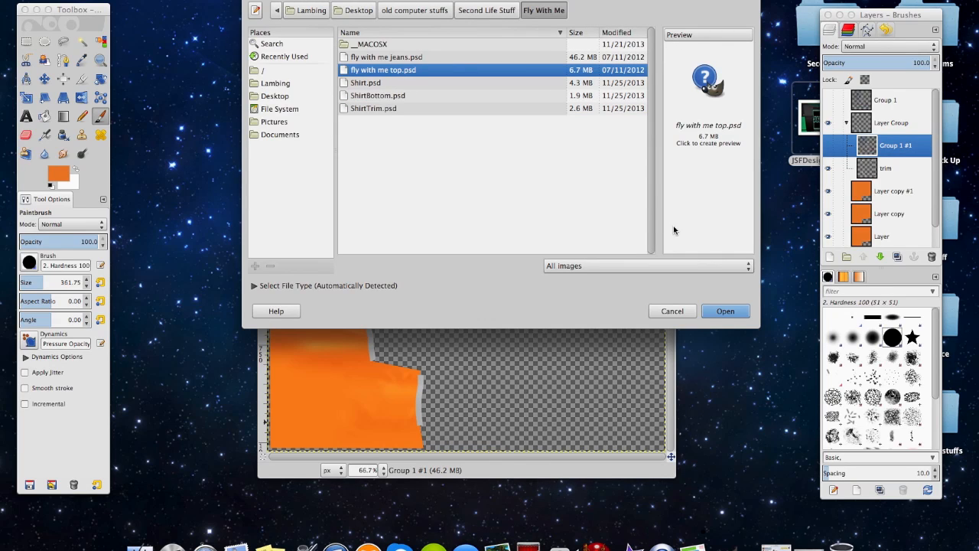
click(725, 312)
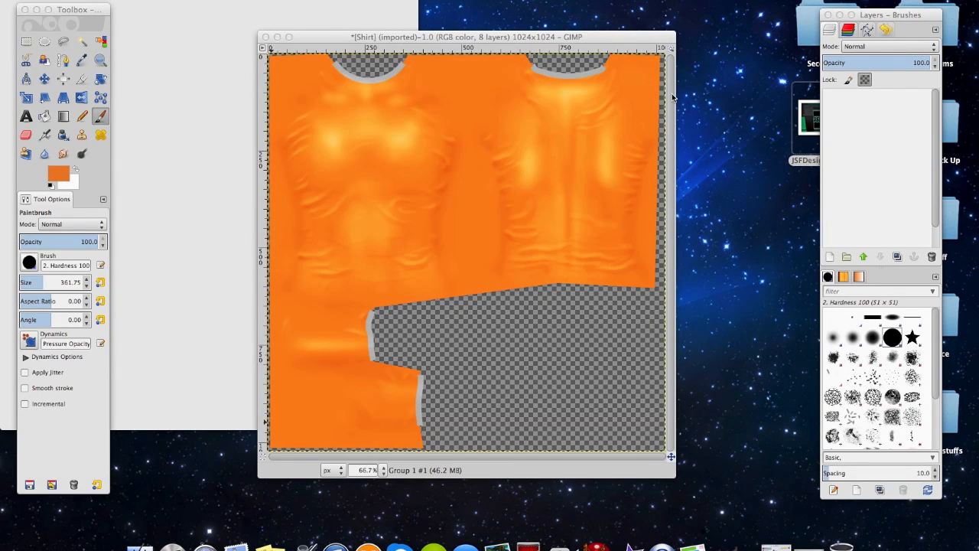
drag(273, 0, 497, 26)
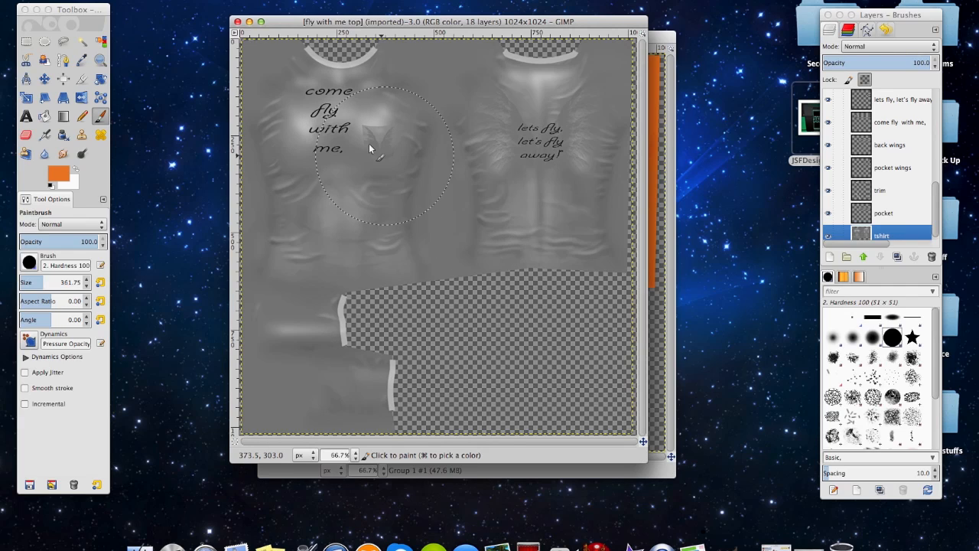
click(237, 23)
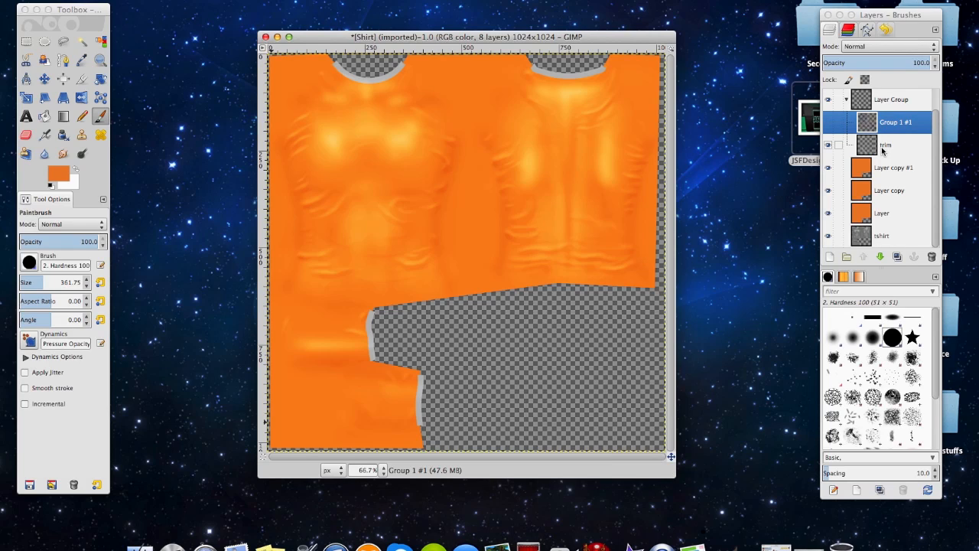
right_click(893, 103)
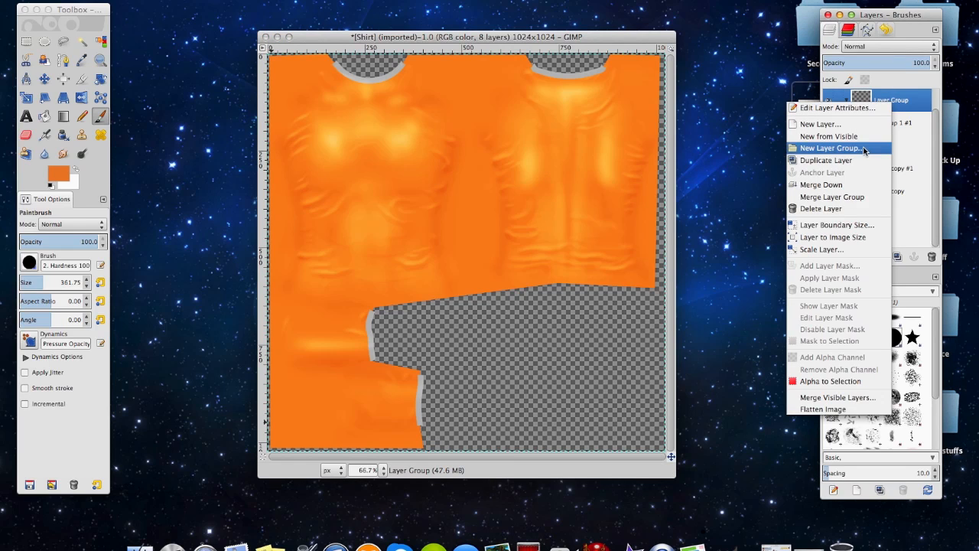
click(767, 153)
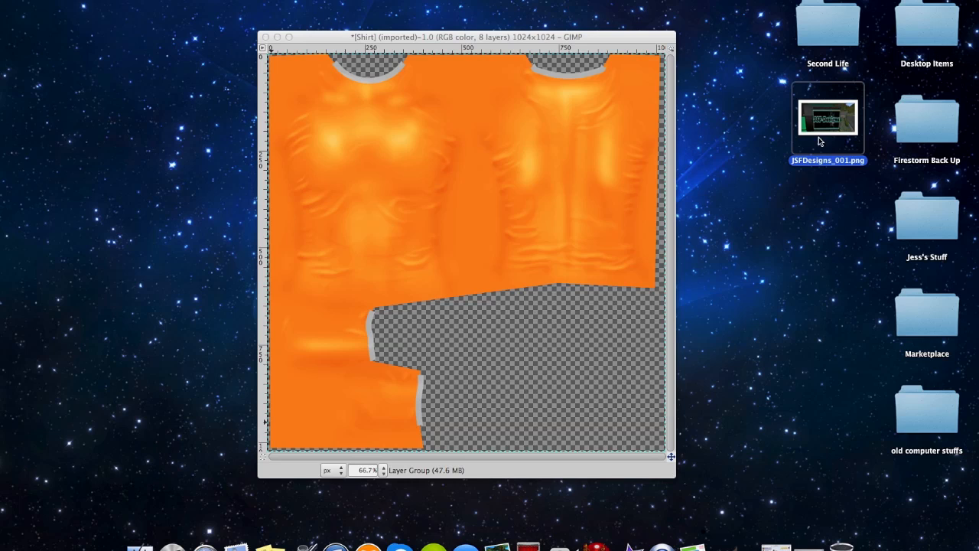
click(612, 450)
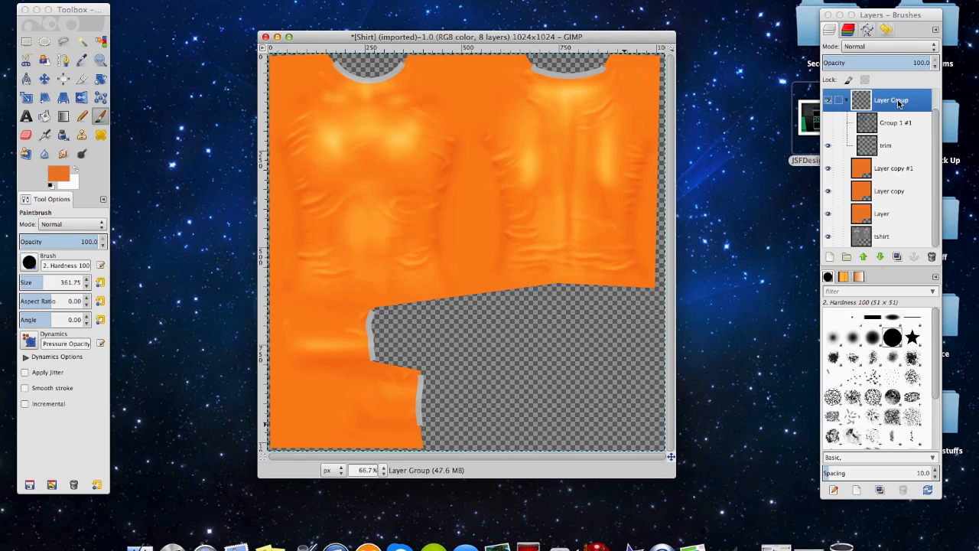
click(847, 102)
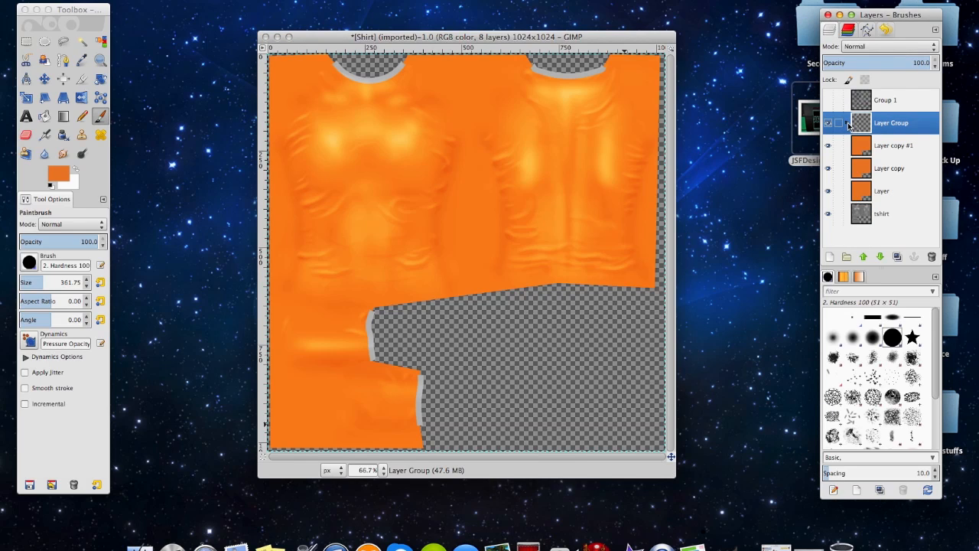
click(847, 123)
Step: Add a transparent 1024 × 1024 layer directly above the trim layer inside the layer group
right_click(880, 169)
click(790, 195)
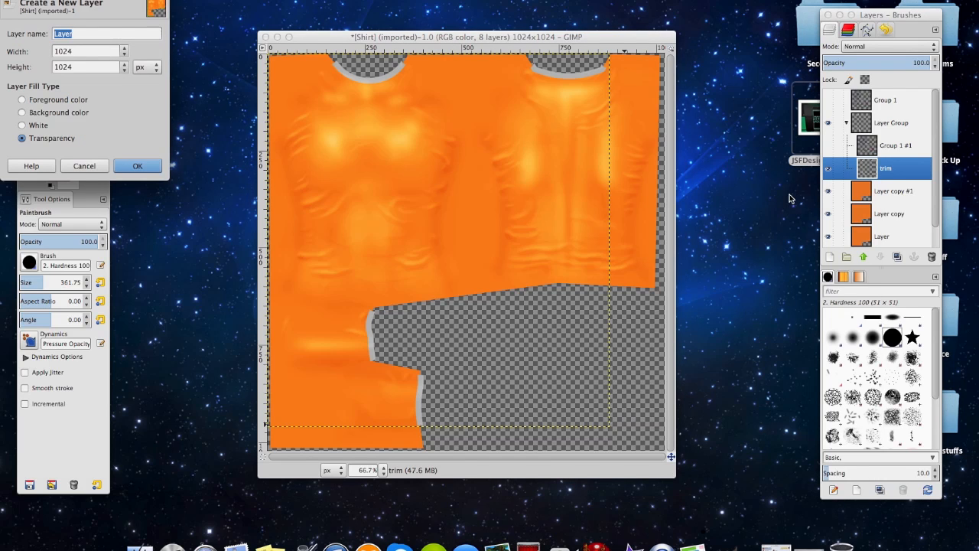
click(138, 165)
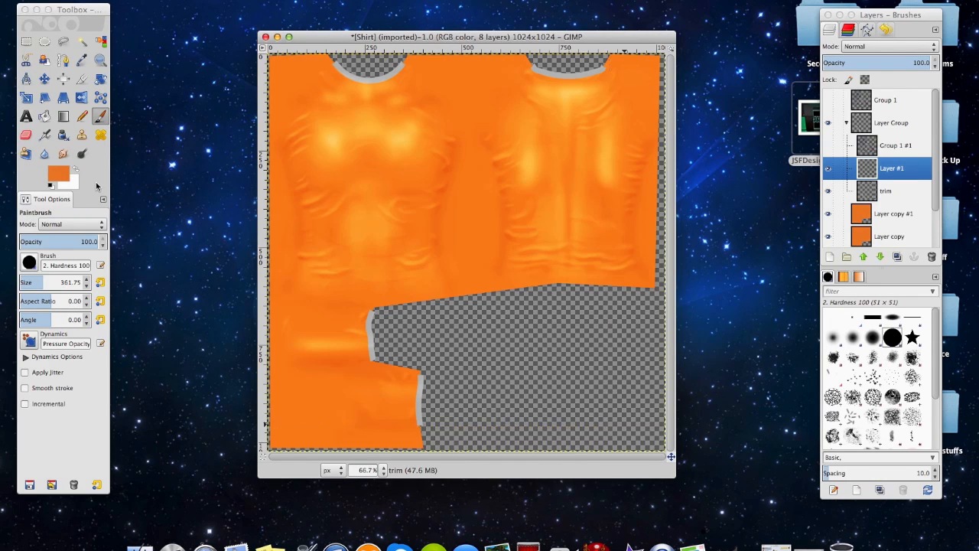
Step: Paint orange over the front and back necklines and both sleeve trims on the new layer, keeping the color e59249
click(58, 174)
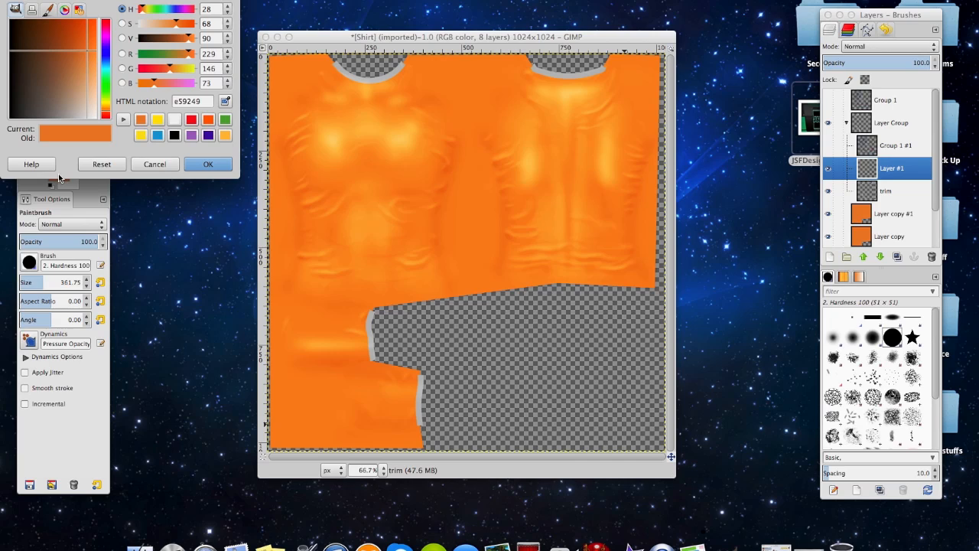
click(161, 162)
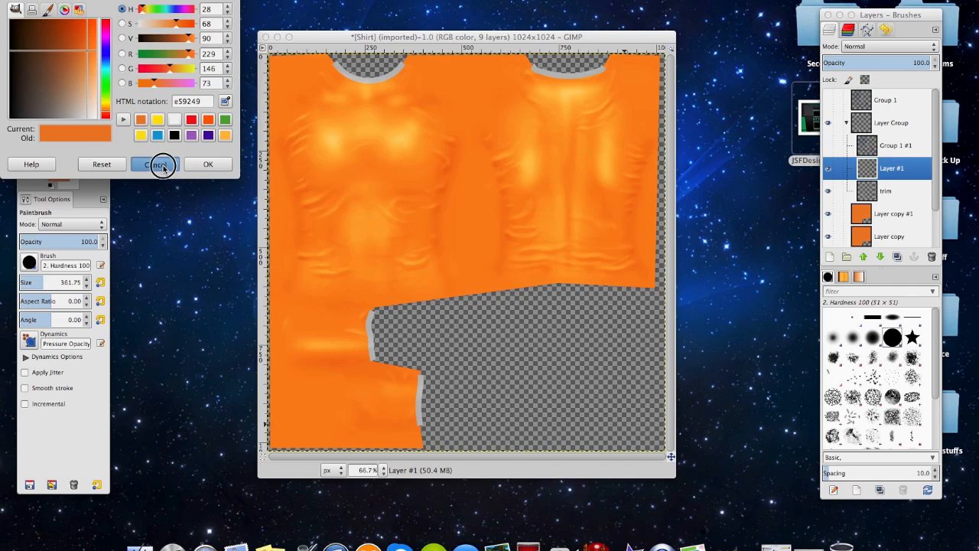
click(382, 76)
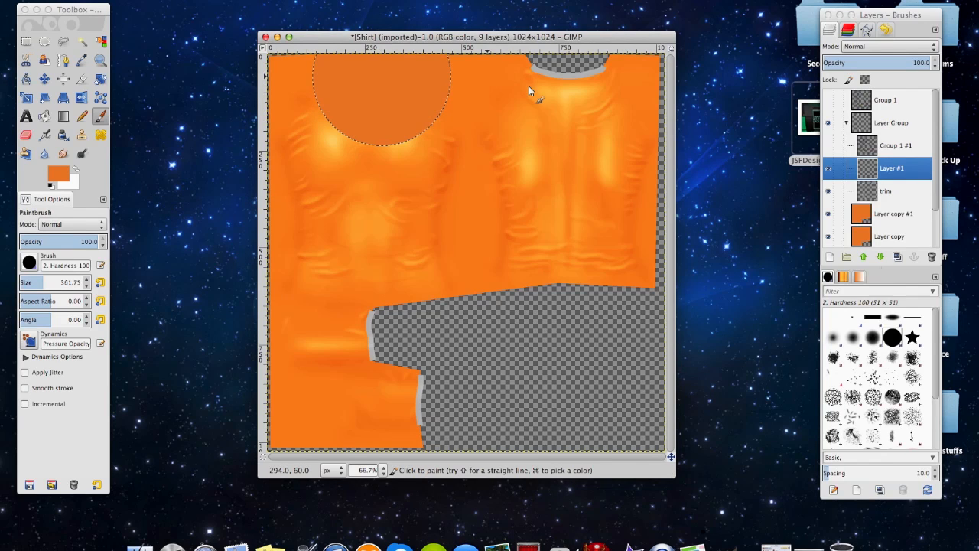
click(572, 89)
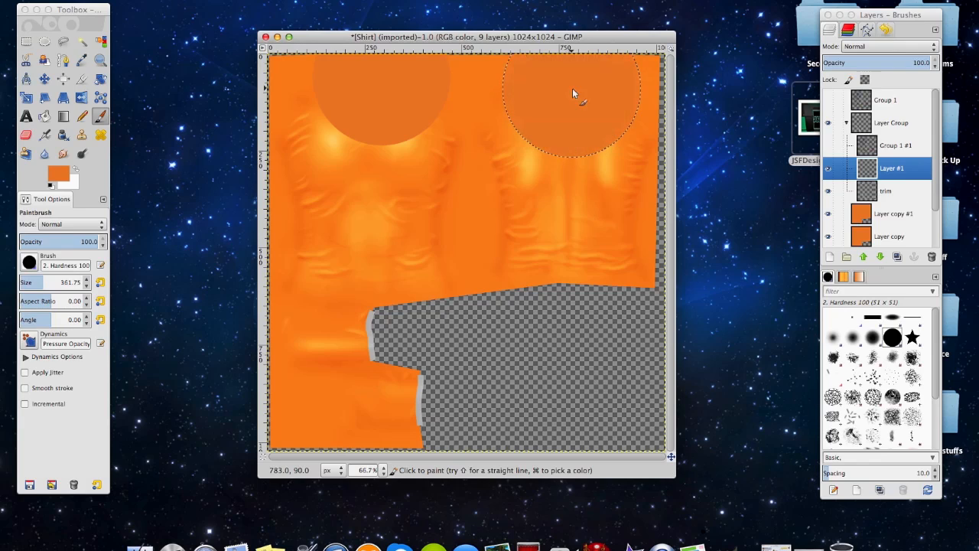
click(363, 339)
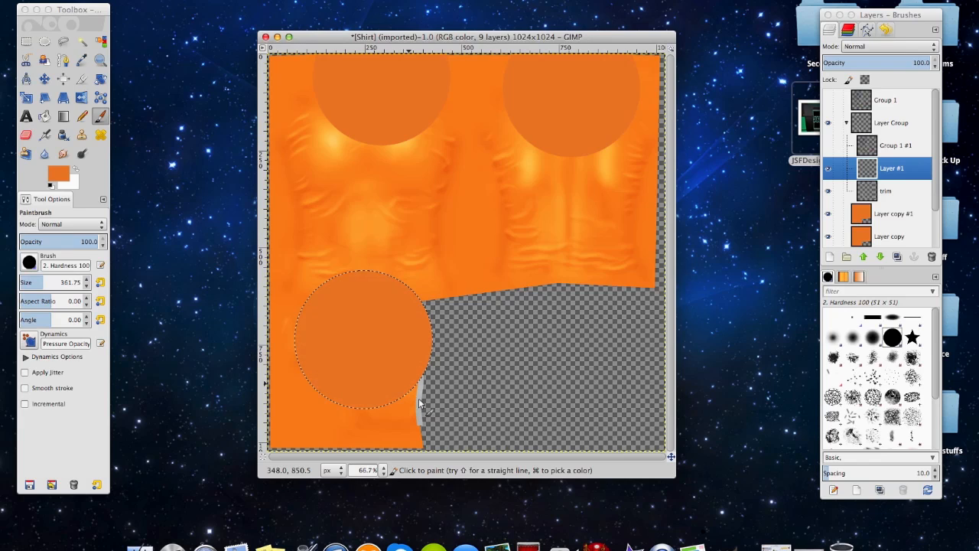
click(418, 391)
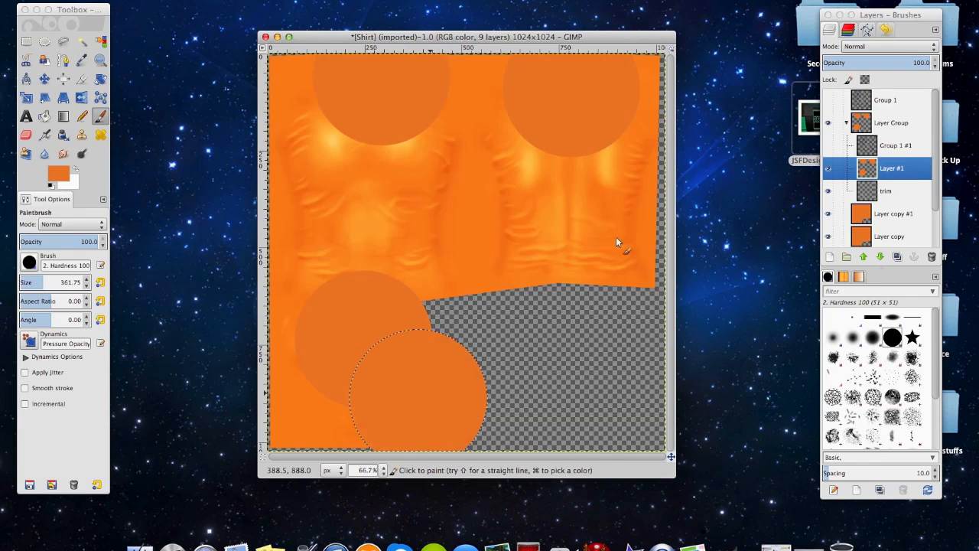
Step: Set the painted trim color layer's blend mode to Overlay and duplicate it
click(914, 46)
click(862, 191)
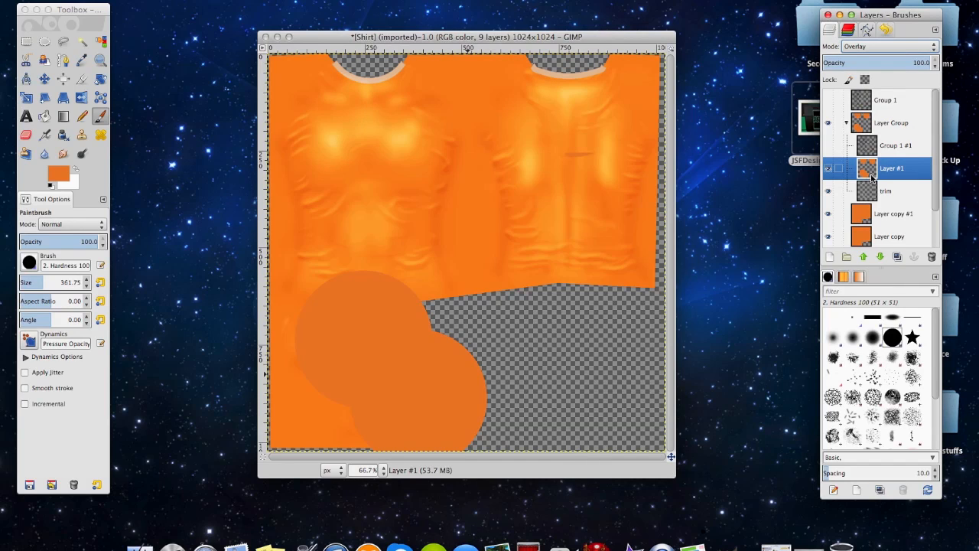
click(880, 153)
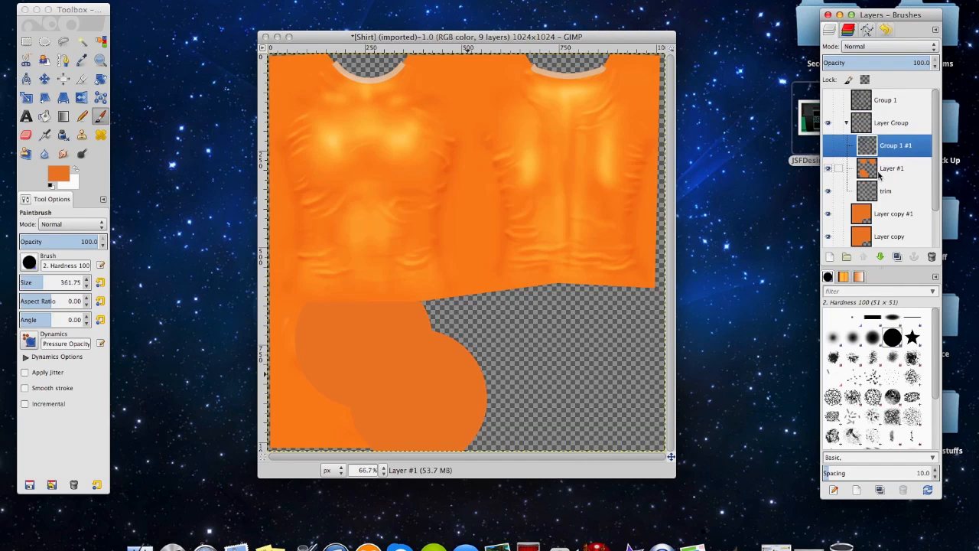
click(877, 172)
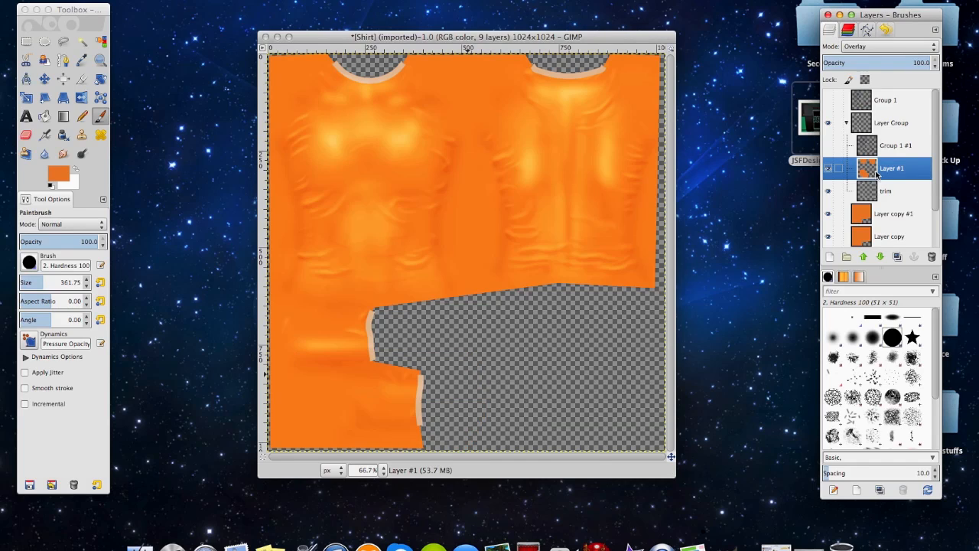
right_click(876, 175)
click(837, 233)
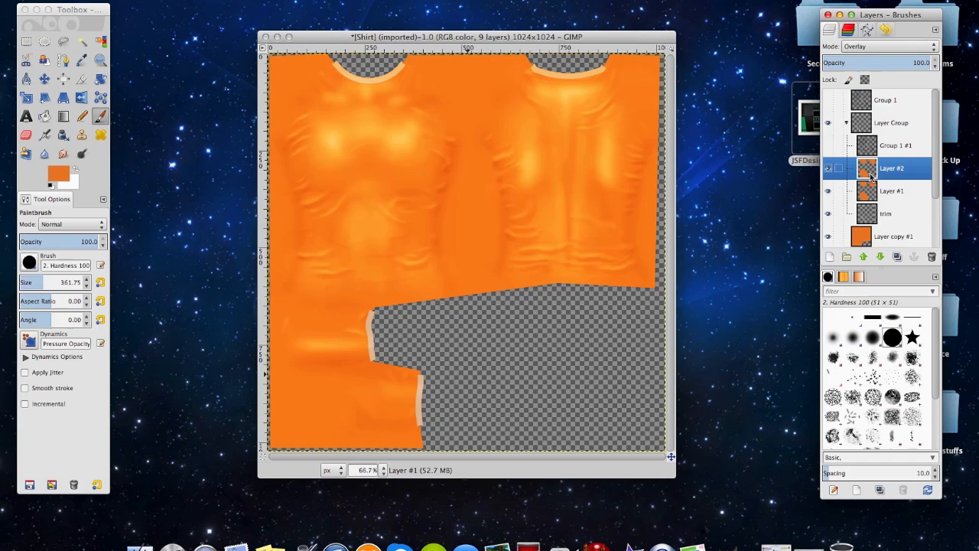
Step: Try another duplicate of the trim's orange overlay layer, and delete that extra copy
right_click(870, 176)
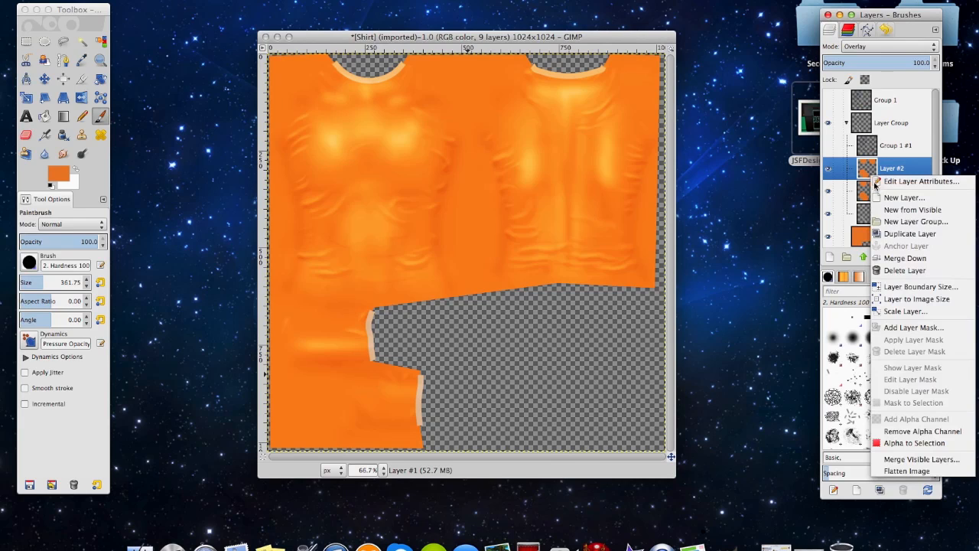
click(893, 233)
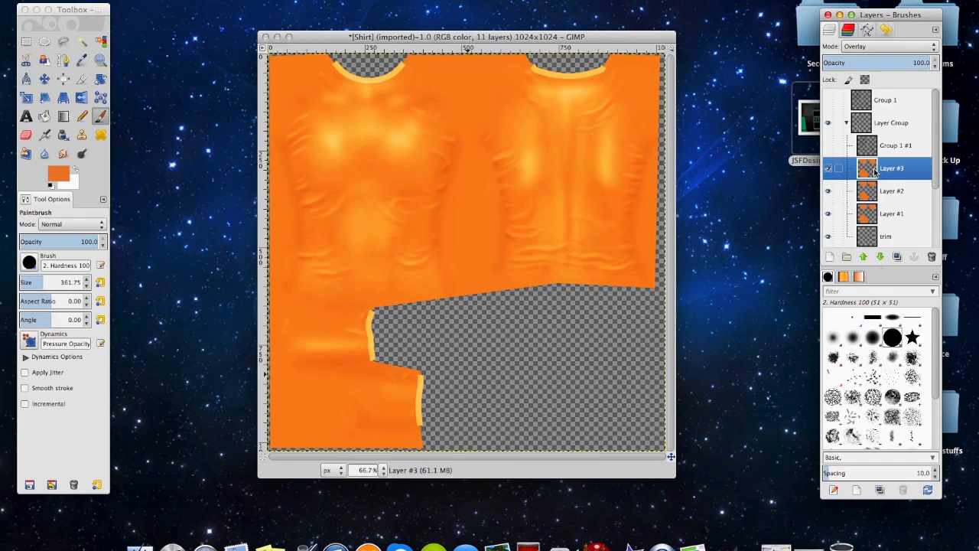
right_click(874, 170)
click(827, 266)
Step: Add a transparent 1024 × 1024 layer directly above Layer #1, the lower orange overlay in the trim's layer group
right_click(876, 197)
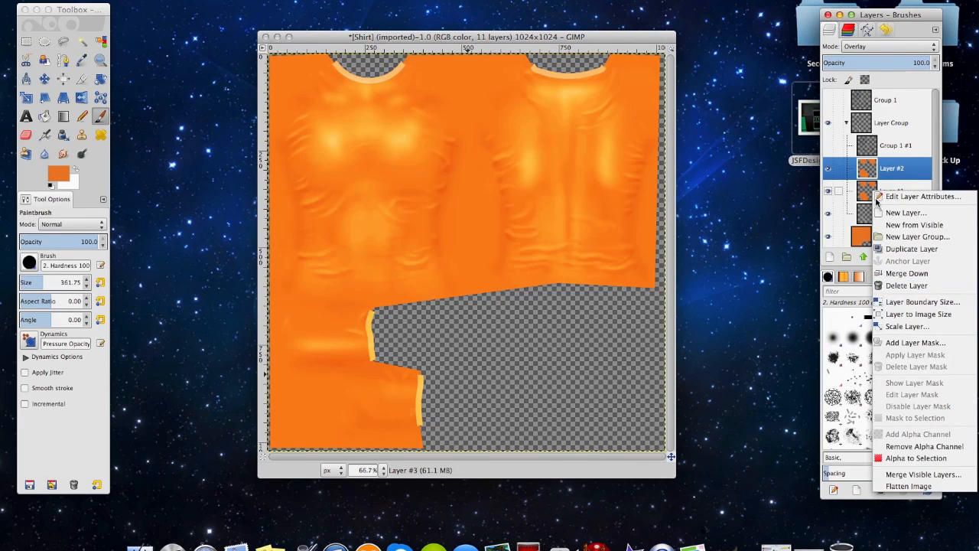
click(895, 213)
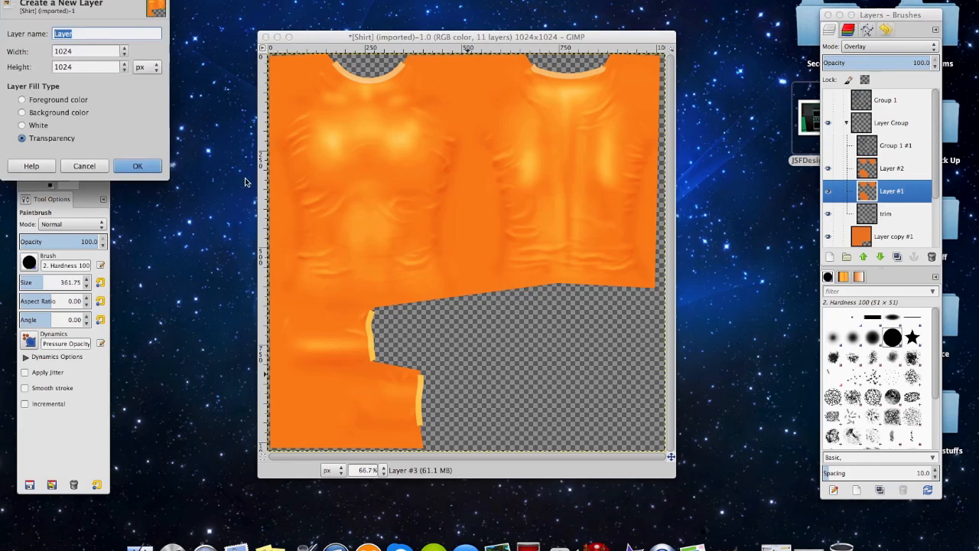
click(149, 166)
Step: Try painting over the front neckline on the new layer with the orange e59249, and undo the stroke
click(61, 171)
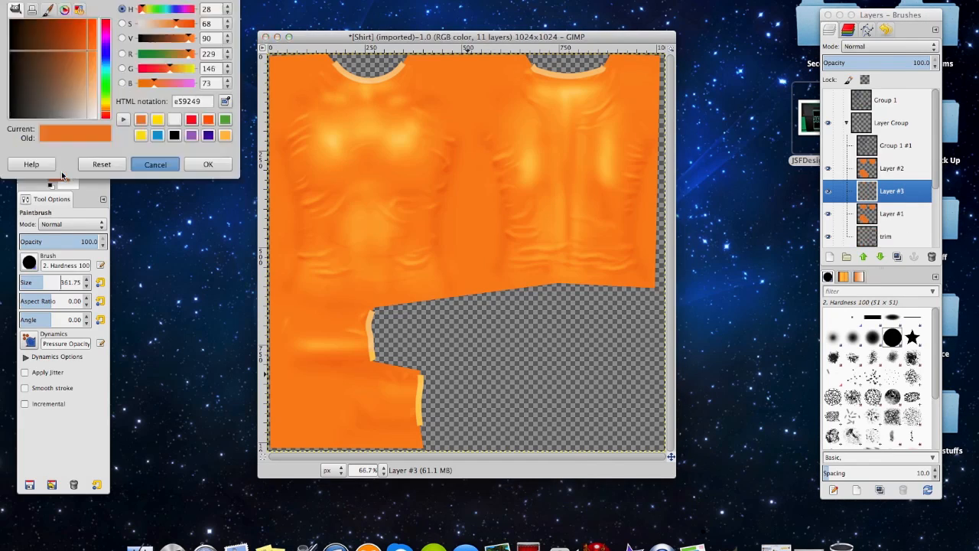
click(206, 167)
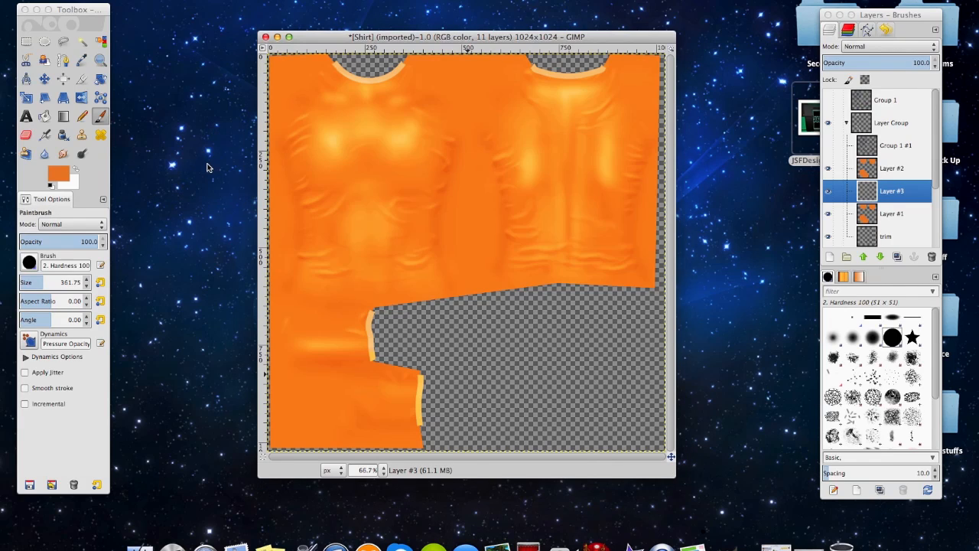
click(373, 90)
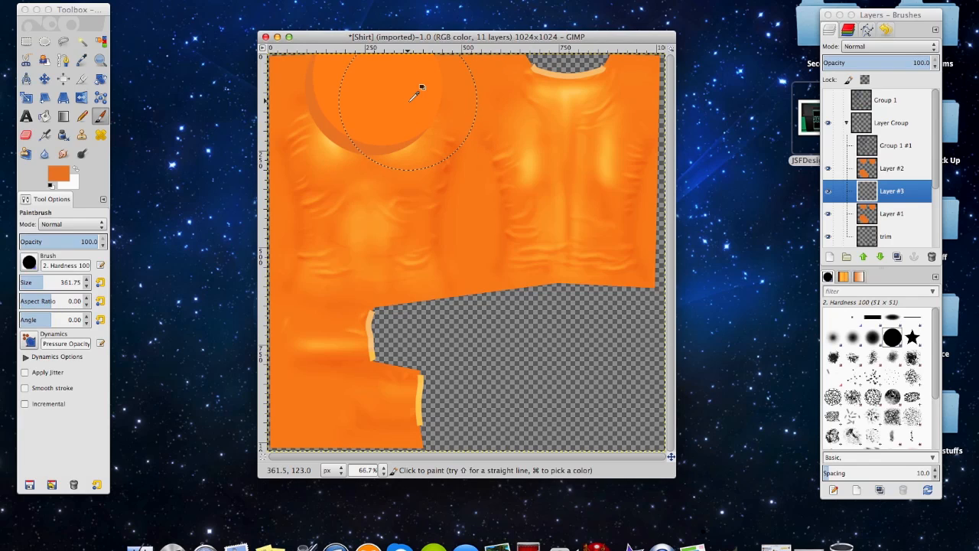
key(super+z)
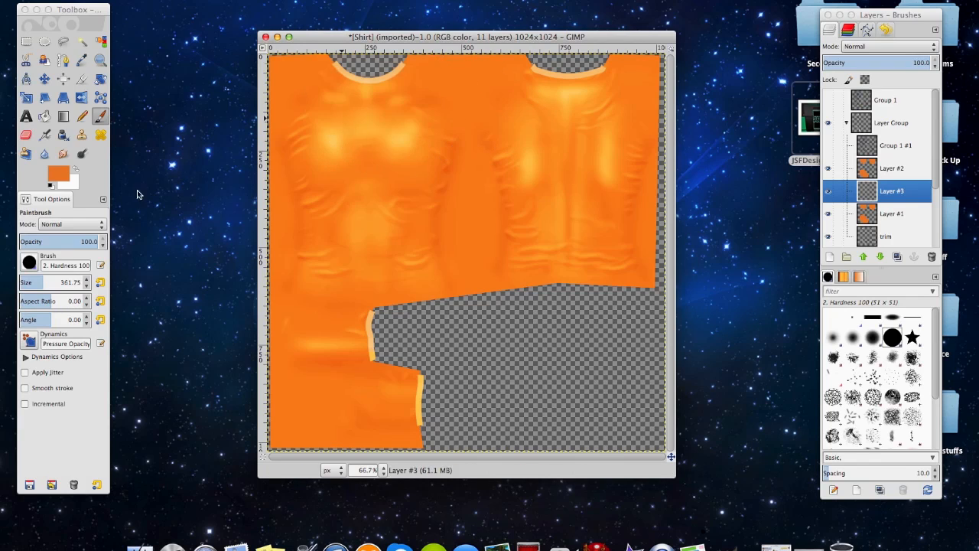
Step: Paint black (000000) over both necklines and both sleeve trims on the new layer, and set its blend mode to Overlay
click(59, 174)
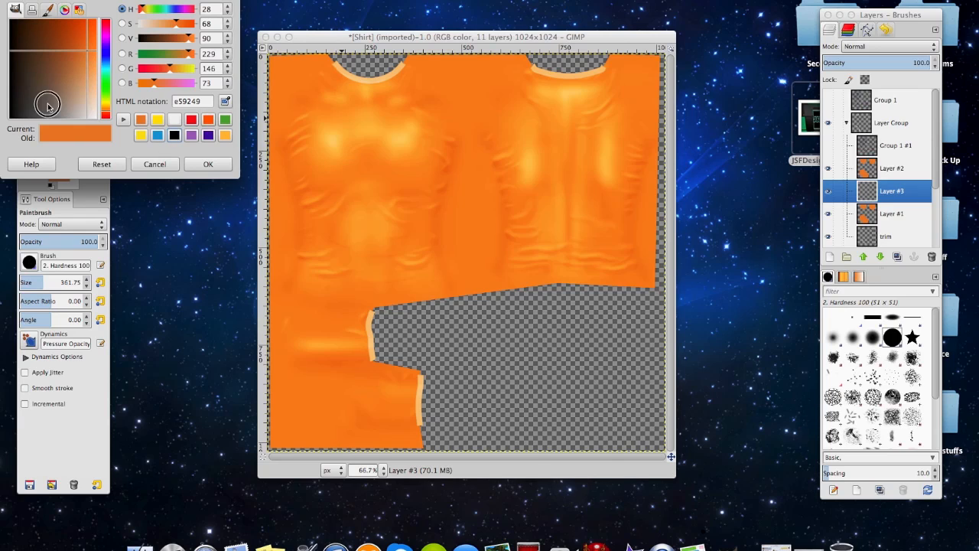
click(175, 136)
click(207, 163)
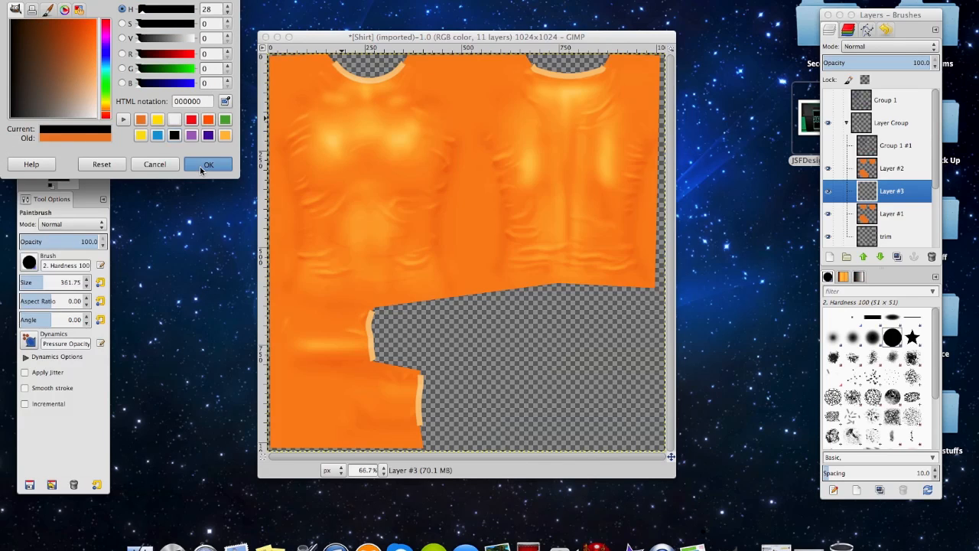
click(372, 89)
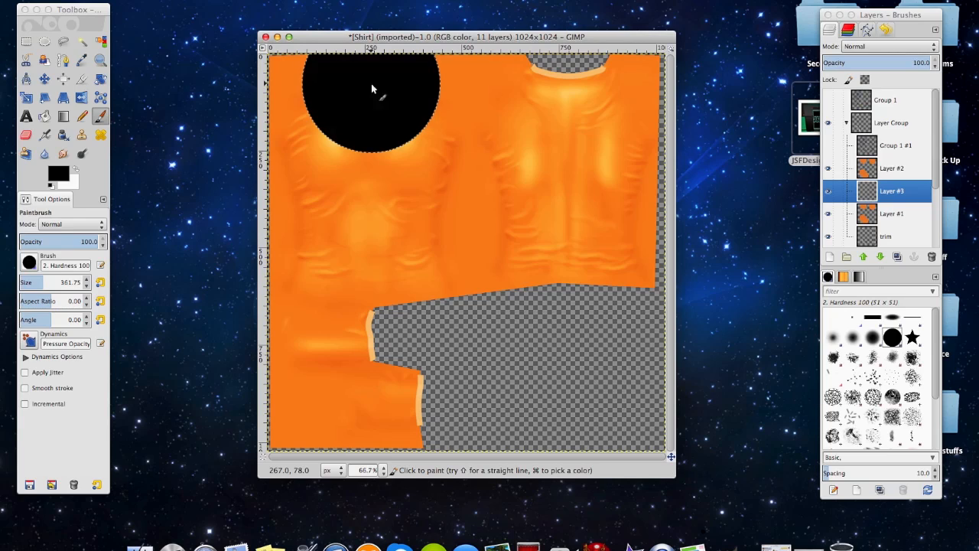
click(581, 88)
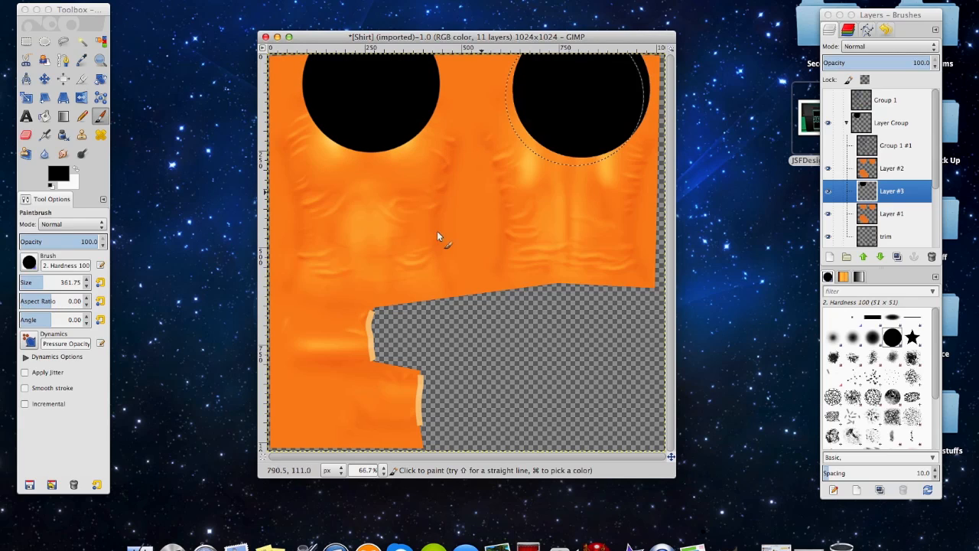
click(369, 324)
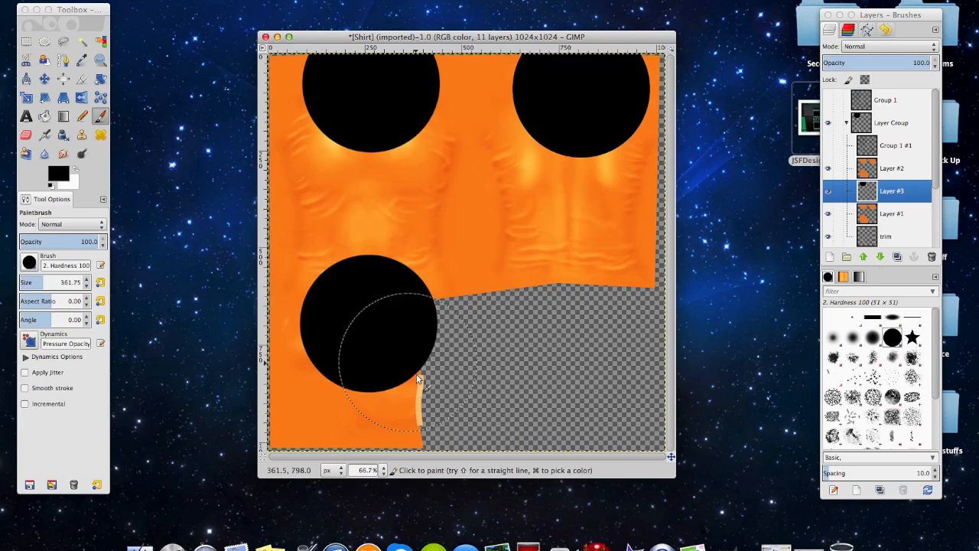
click(417, 378)
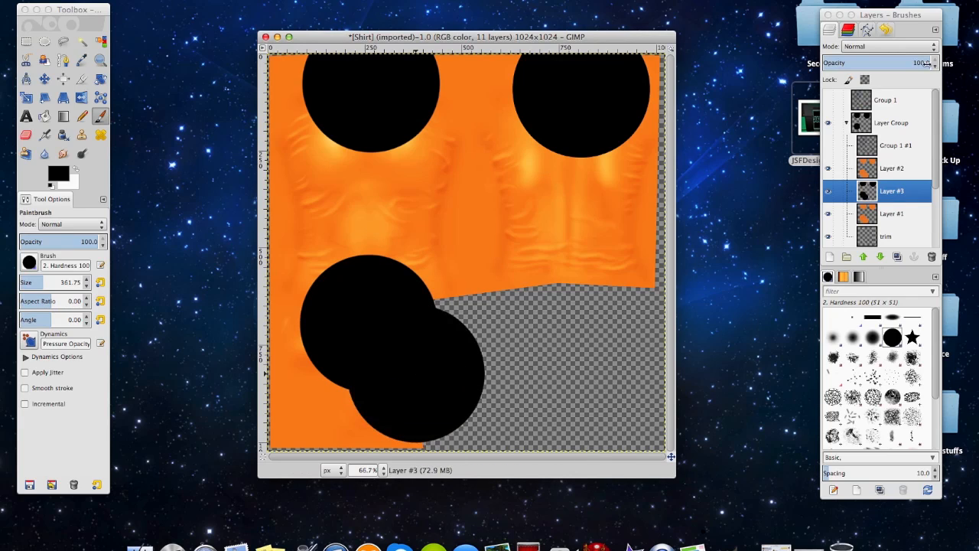
click(908, 48)
click(872, 188)
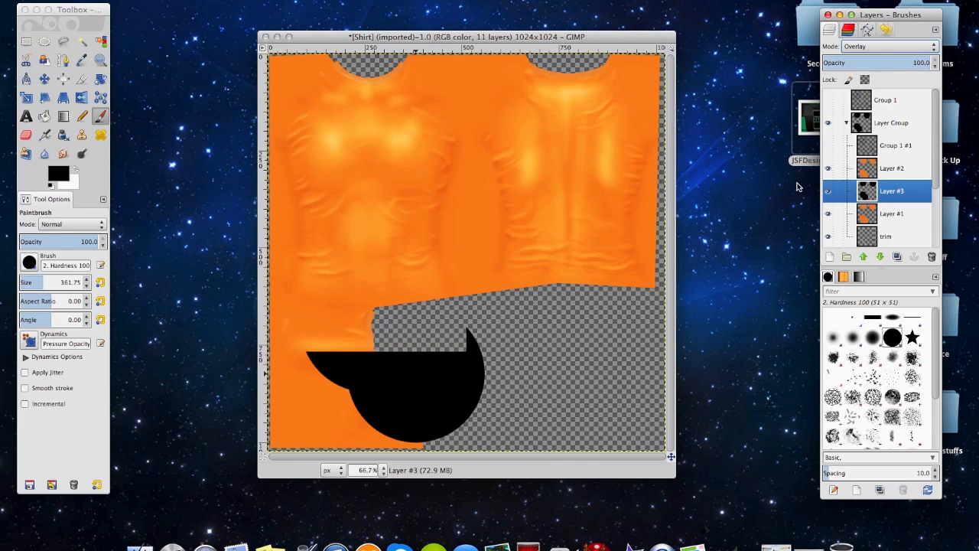
Step: Duplicate the black overlay layer and lower the copy's opacity to below 29
right_click(874, 193)
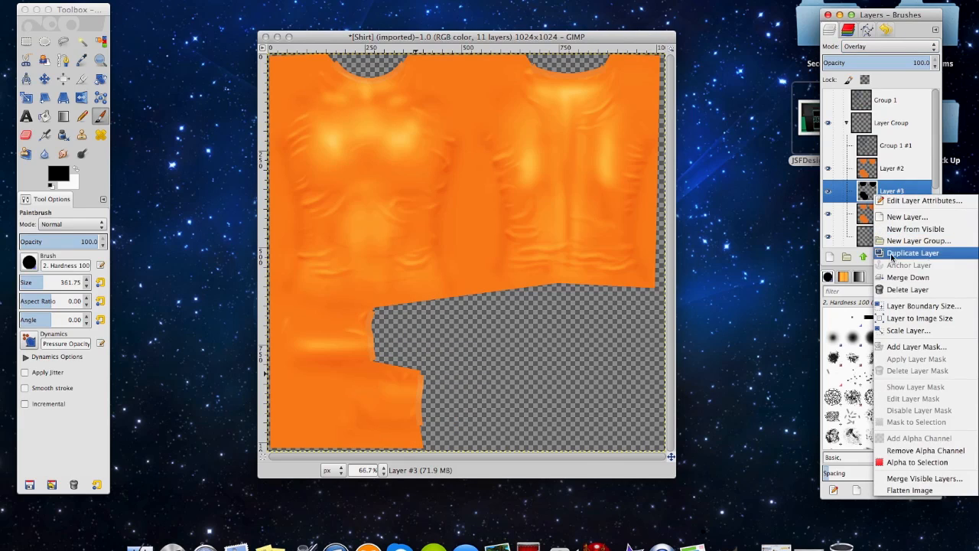
click(893, 255)
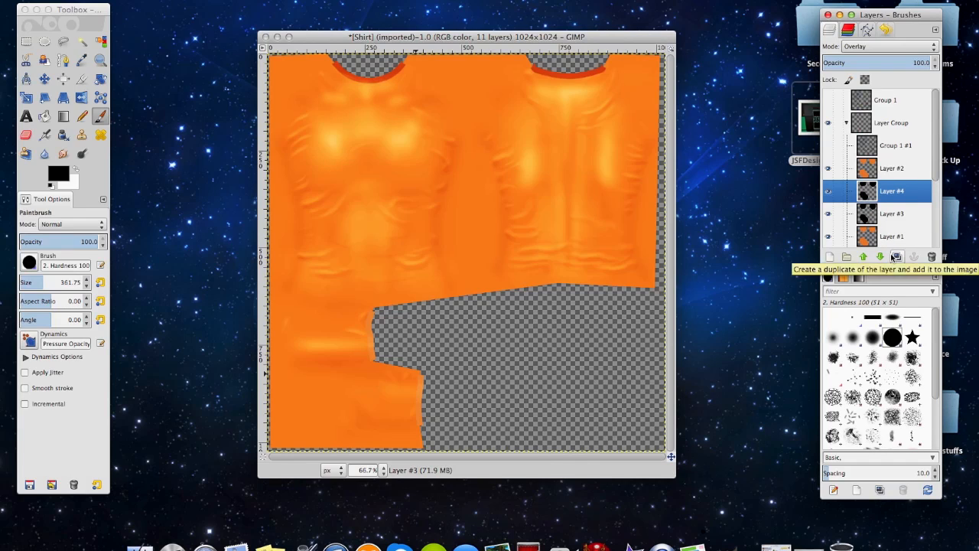
click(935, 68)
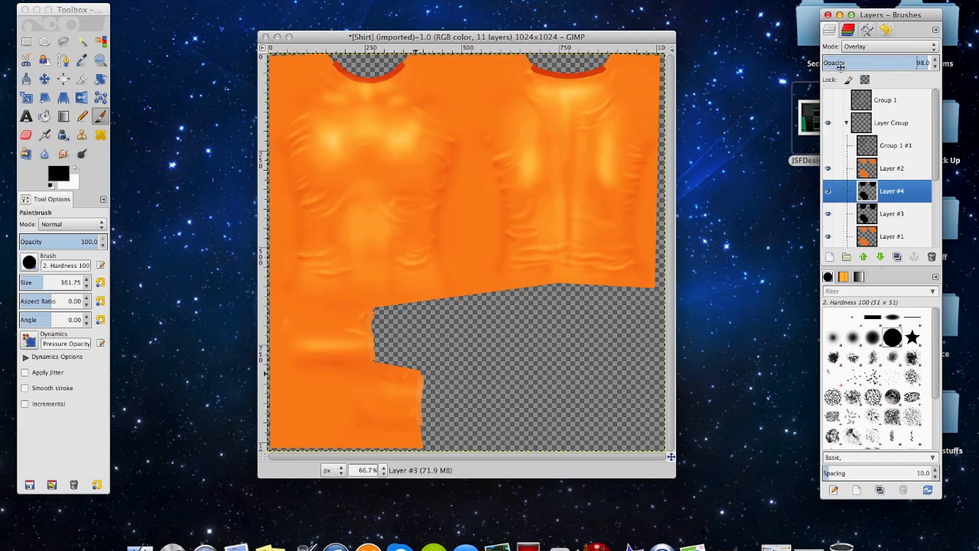
click(936, 68)
click(935, 68)
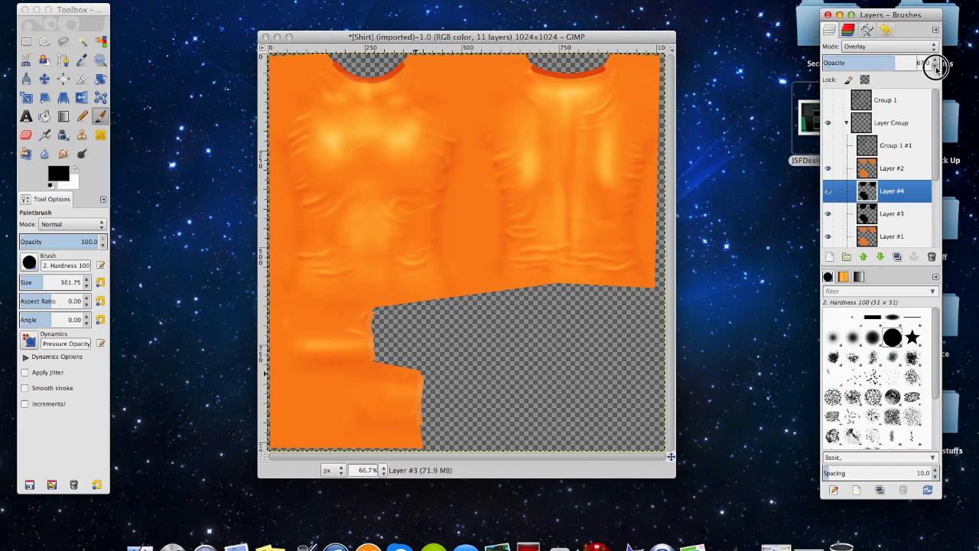
click(935, 68)
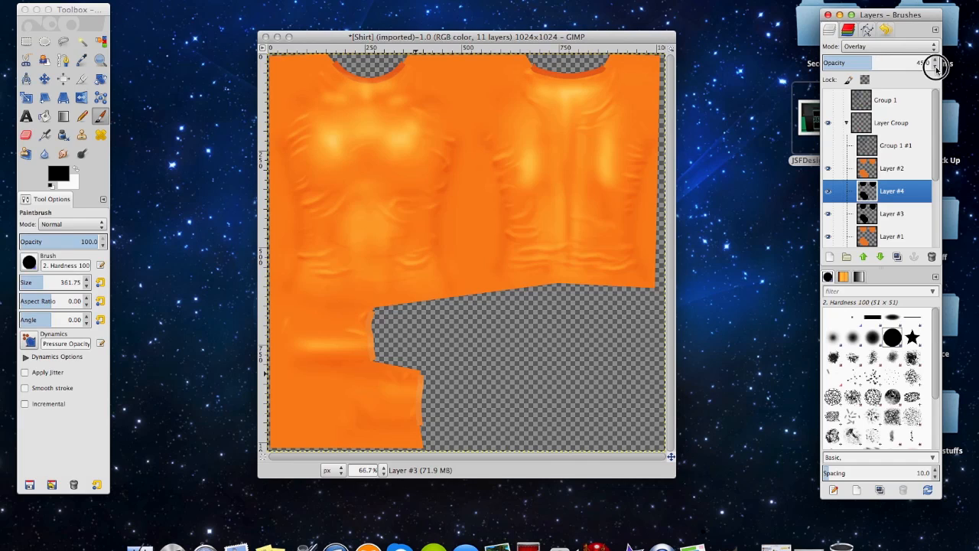
click(936, 68)
click(935, 68)
click(935, 68)
click(935, 68)
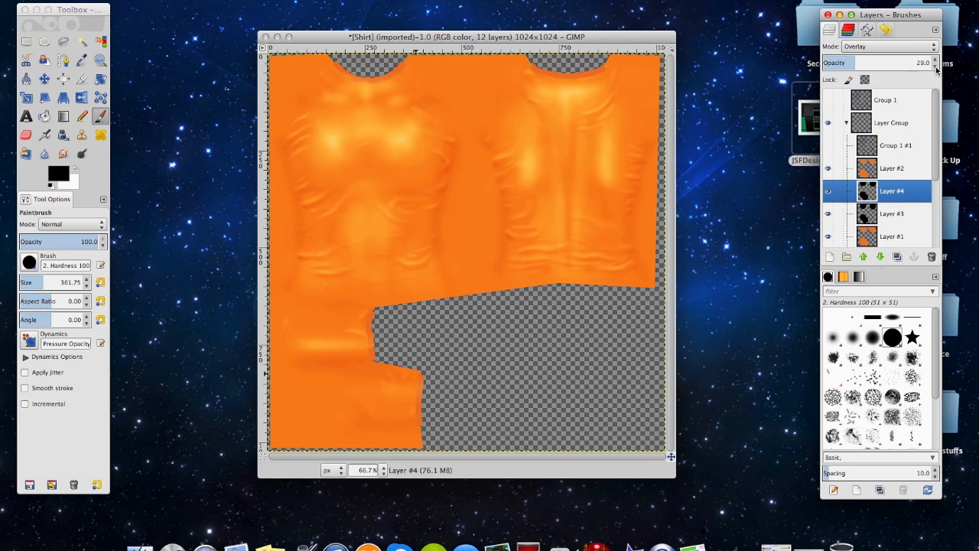
click(936, 68)
click(936, 68)
click(936, 68)
click(936, 69)
click(936, 68)
click(936, 68)
click(936, 68)
click(936, 68)
click(936, 68)
click(936, 68)
click(936, 68)
click(936, 68)
click(936, 68)
click(936, 68)
click(936, 68)
Step: Set the opacity of Layer #3, the original black overlay layer, to 86
click(894, 216)
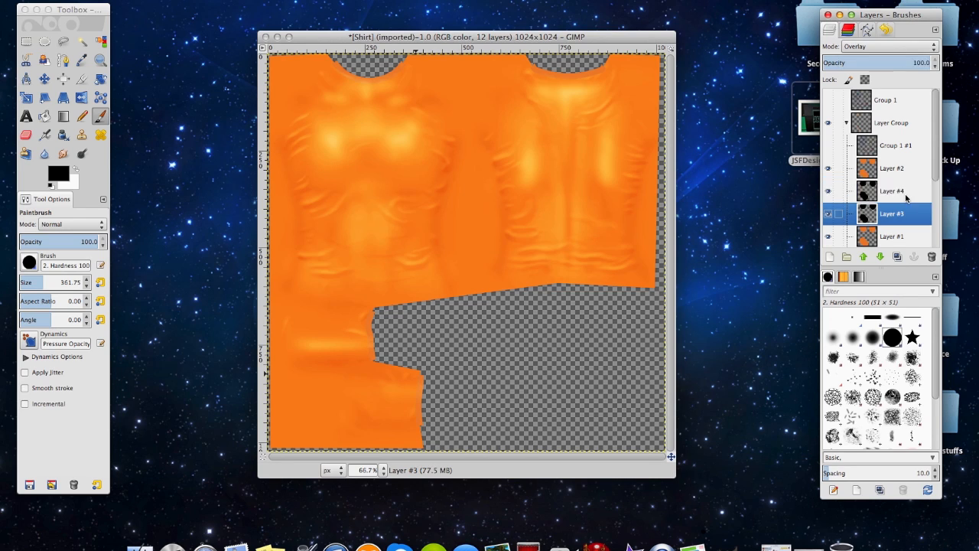
click(934, 67)
click(934, 67)
click(935, 67)
click(934, 67)
click(934, 67)
click(935, 67)
click(935, 68)
click(935, 68)
click(935, 68)
click(935, 68)
click(935, 68)
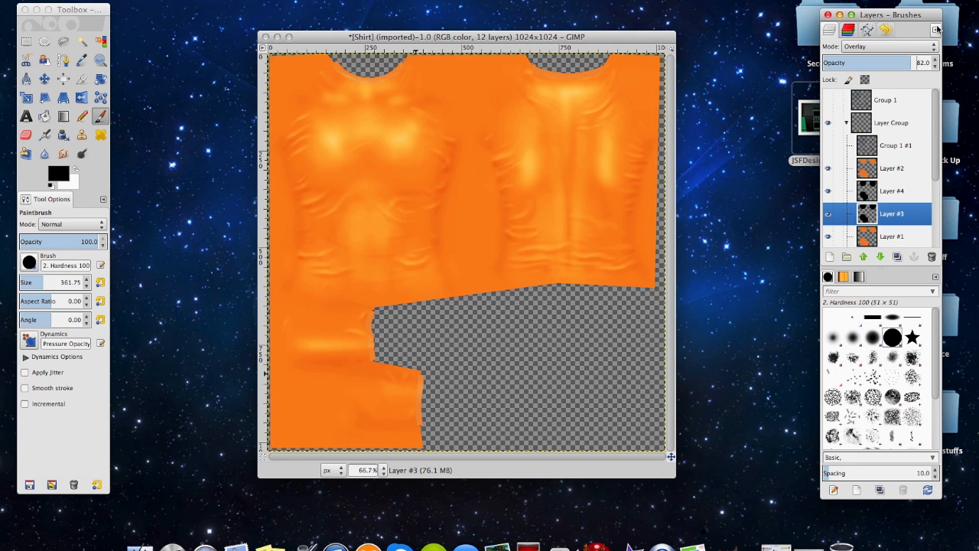
click(934, 60)
click(934, 61)
drag(543, 38, 565, 21)
click(936, 62)
click(936, 62)
mouse_move(634, 29)
mouse_down()
mouse_move(657, 255)
mouse_move(705, 191)
mouse_move(633, 47)
mouse_up()
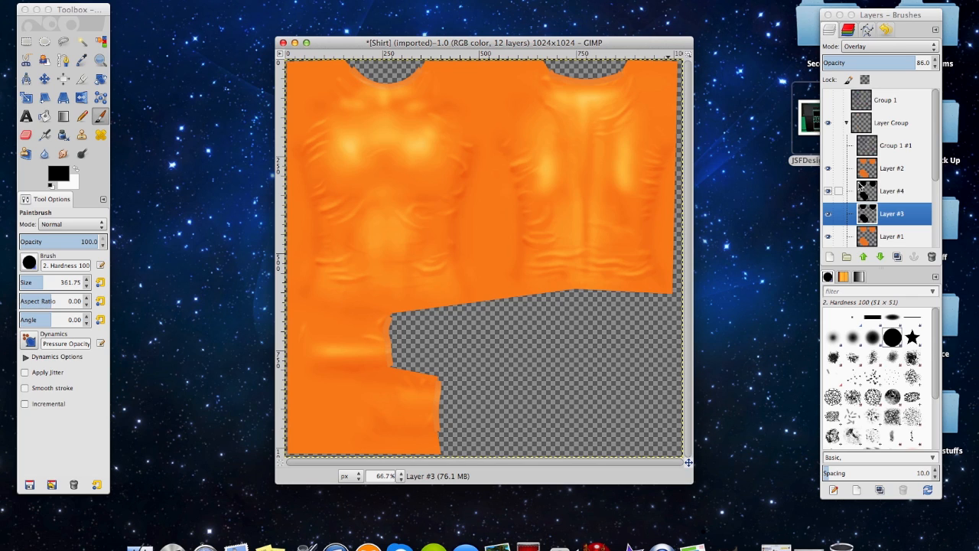
Step: Compare the trim by toggling the visibility of the upper orange overlay, Layer #2, and hiding the black overlay copy, Layer #4
click(829, 170)
click(829, 169)
click(829, 170)
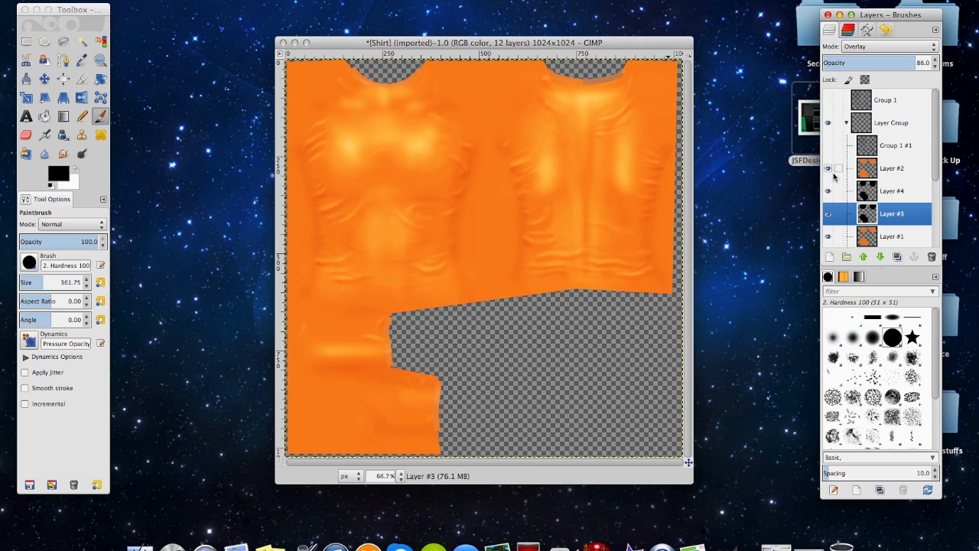
click(829, 192)
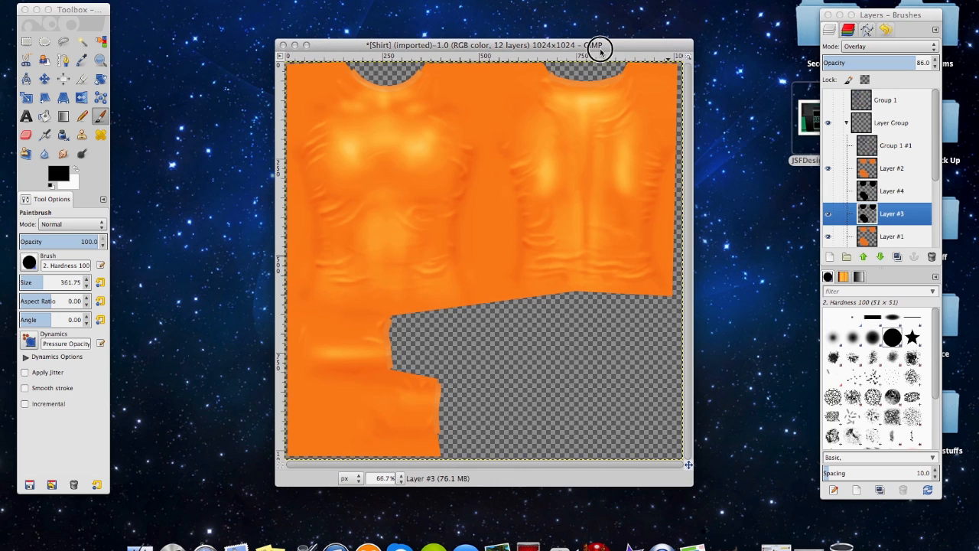
mouse_move(600, 43)
mouse_down()
mouse_move(618, 189)
mouse_move(617, 50)
mouse_up()
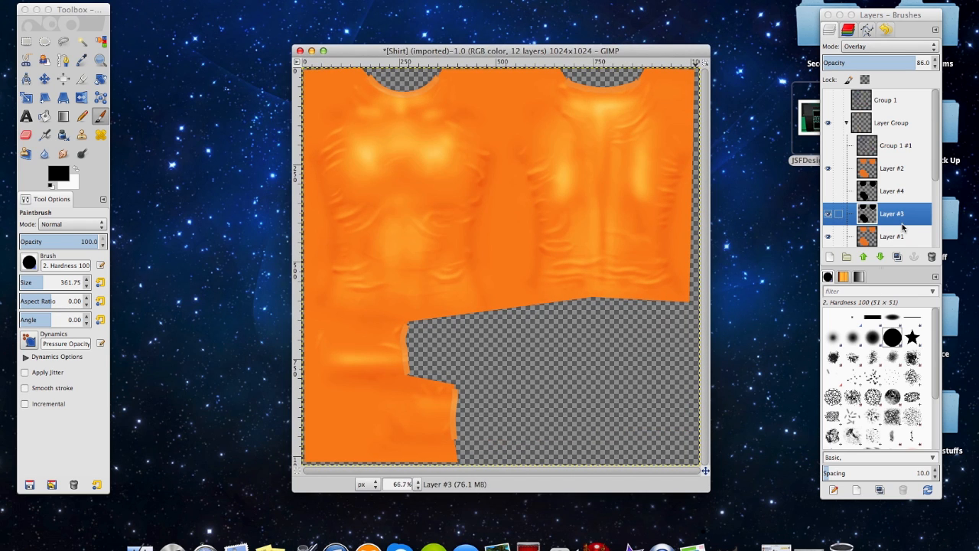
Step: Delete the hidden black overlay copy, Layer #4, and collapse the layer group
right_click(886, 195)
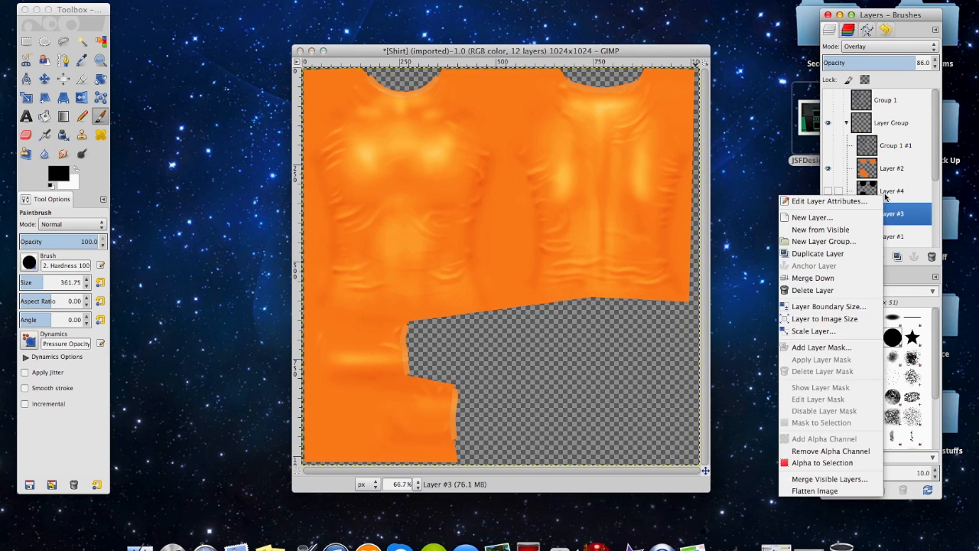
click(853, 277)
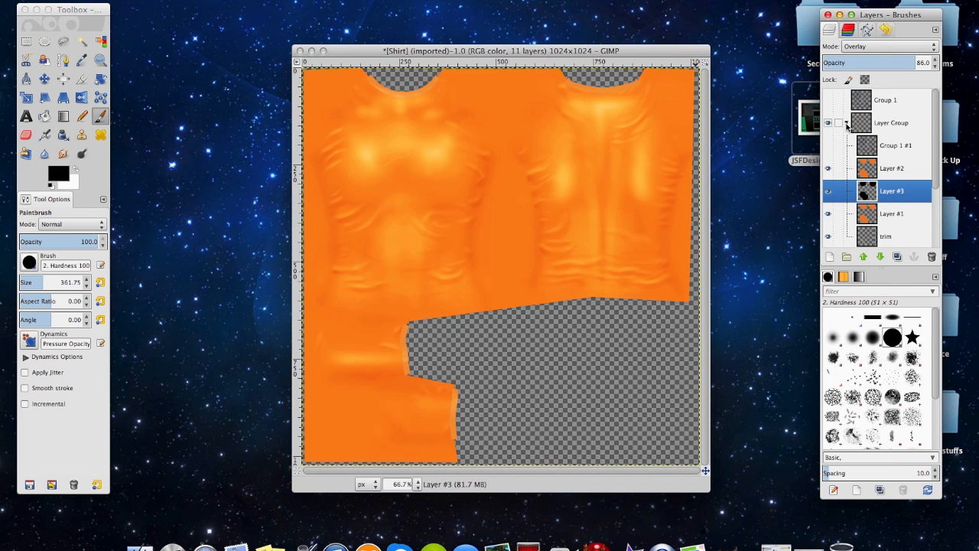
click(845, 124)
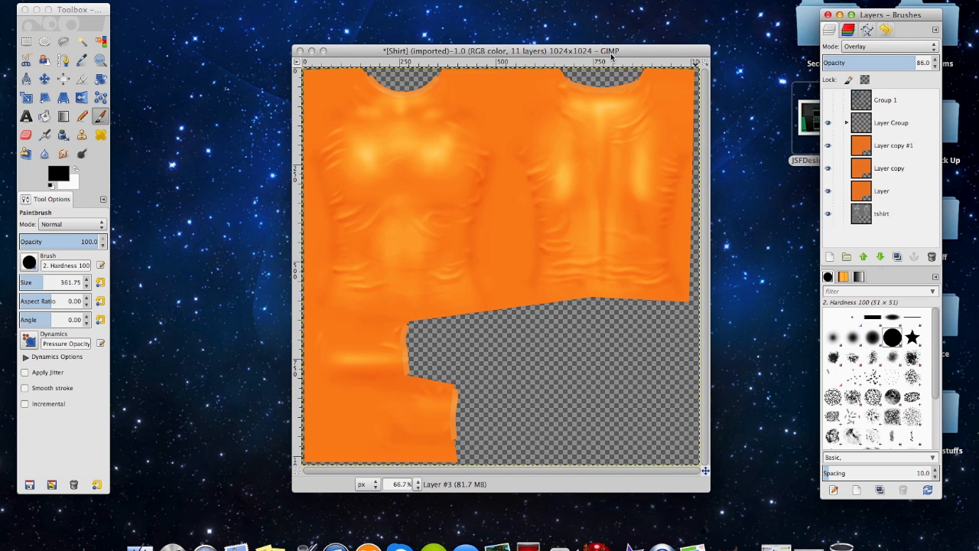
drag(610, 55, 651, 23)
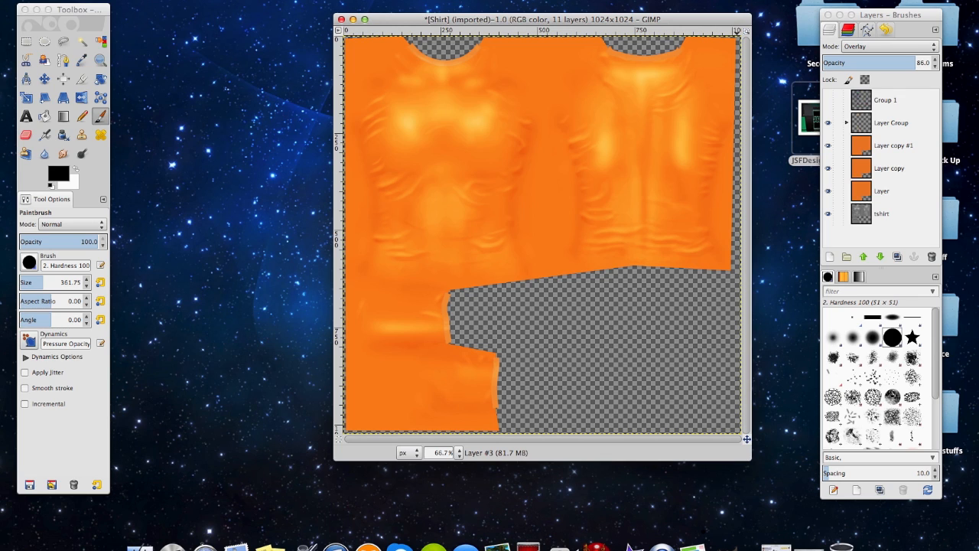
Step: Open ShirtBottom.psd from the Fly With Me folder and place its window beside the shirt image
click(68, 0)
click(86, 12)
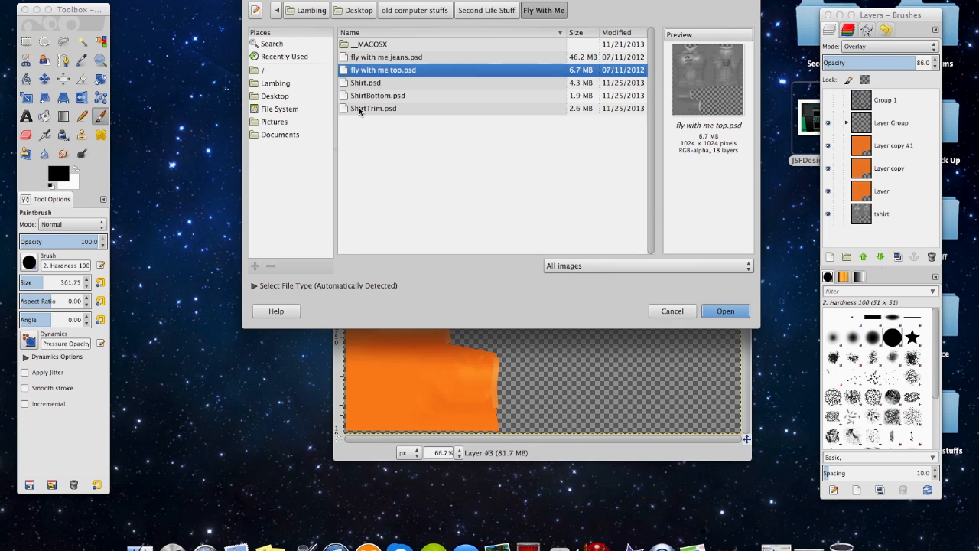
click(370, 97)
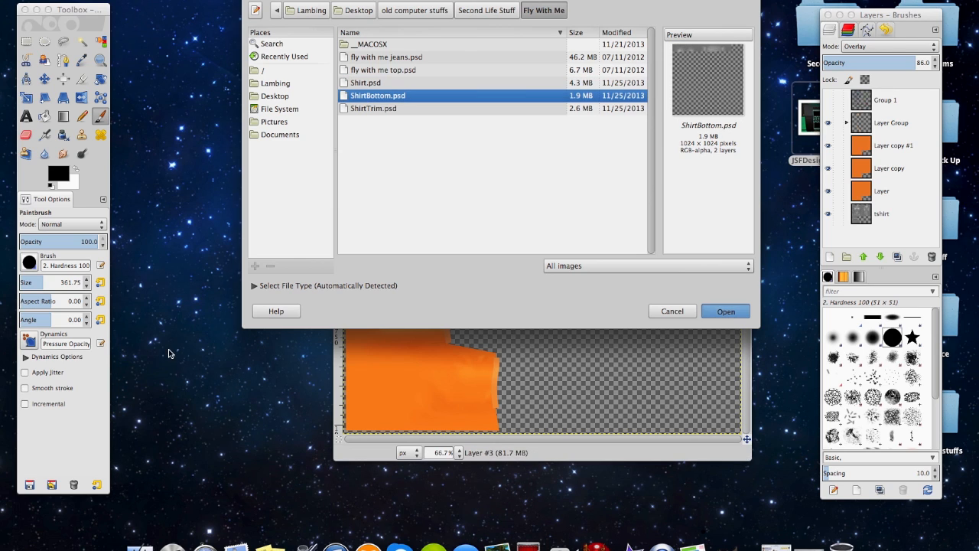
key(Return)
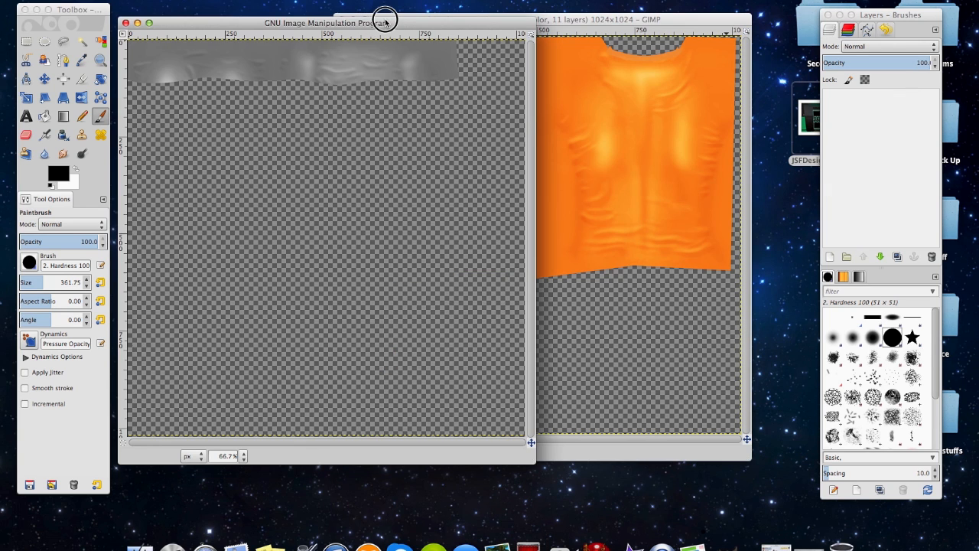
drag(373, 21, 411, 21)
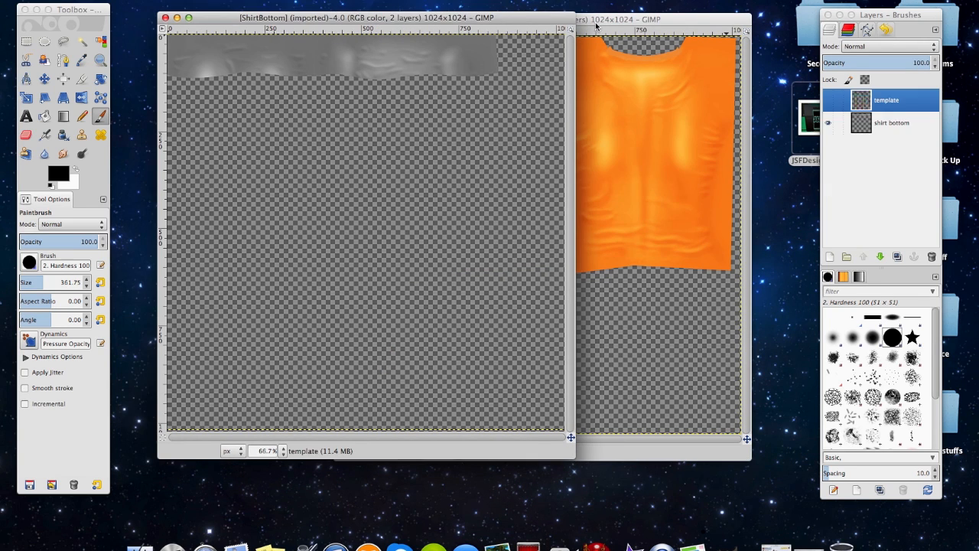
Step: Copy the three orange overlay layers, Layer, Layer copy and Layer copy #1, from the shirt image into the ShirtBottom image
drag(595, 27, 619, 13)
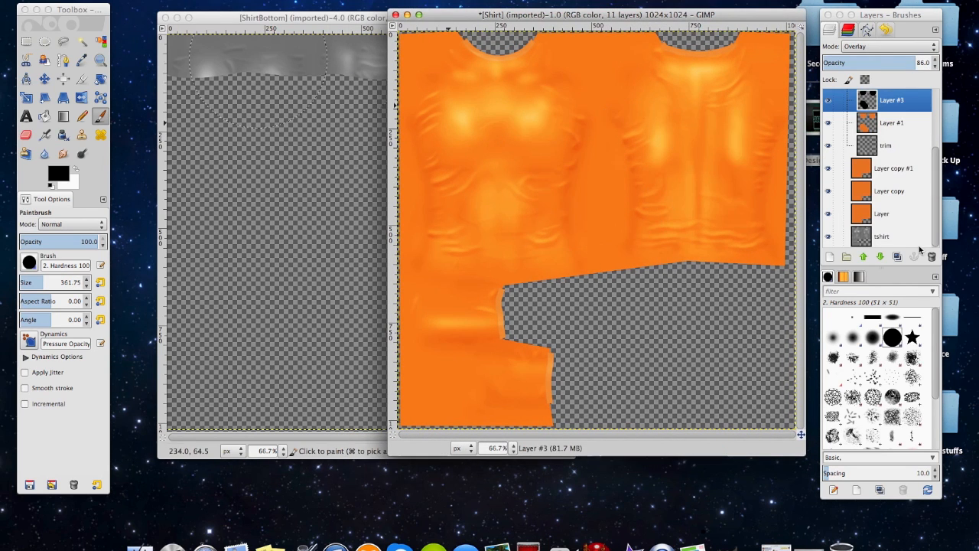
click(880, 214)
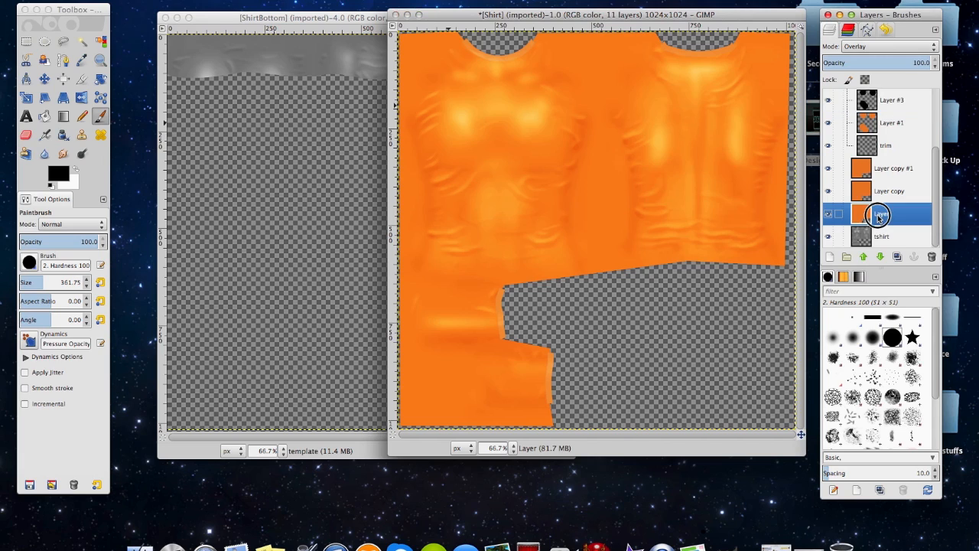
drag(879, 214, 293, 222)
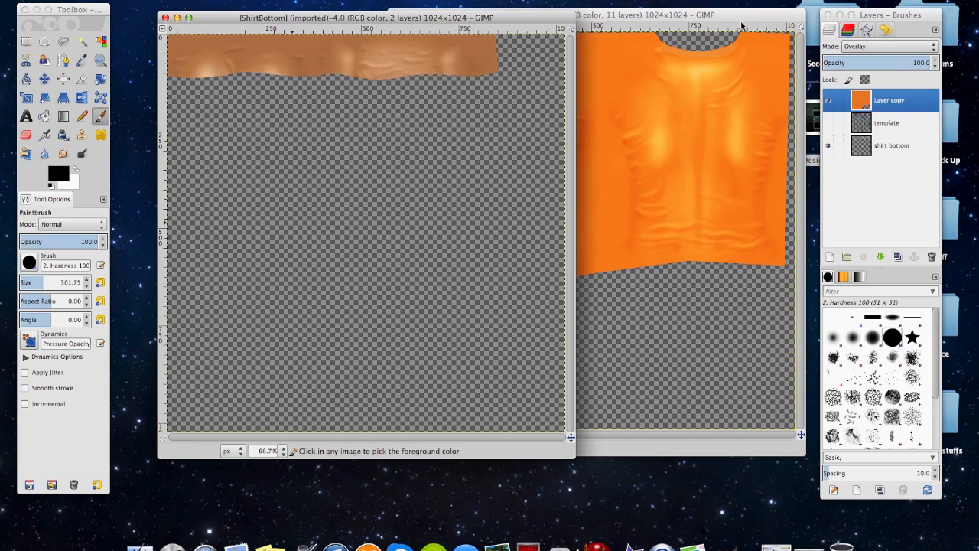
click(741, 18)
drag(886, 191, 223, 228)
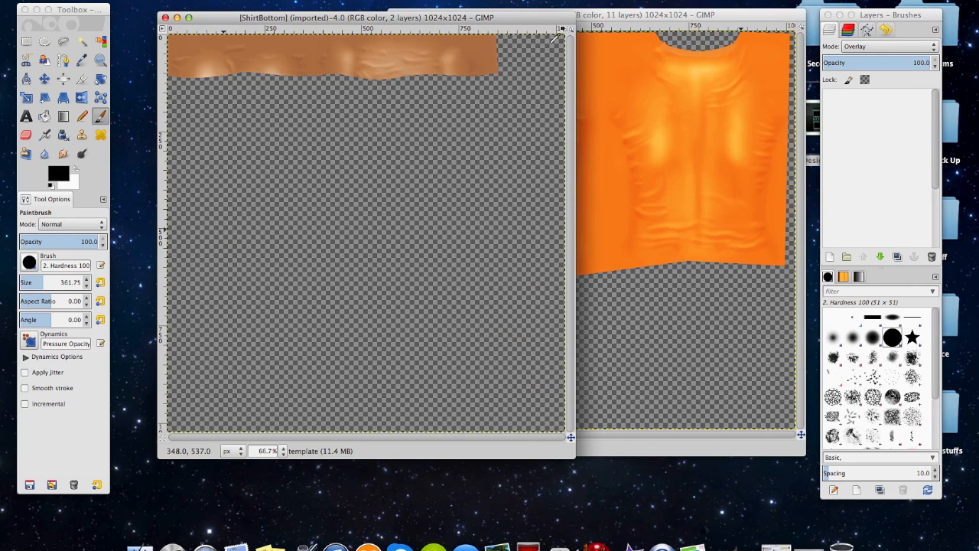
click(667, 14)
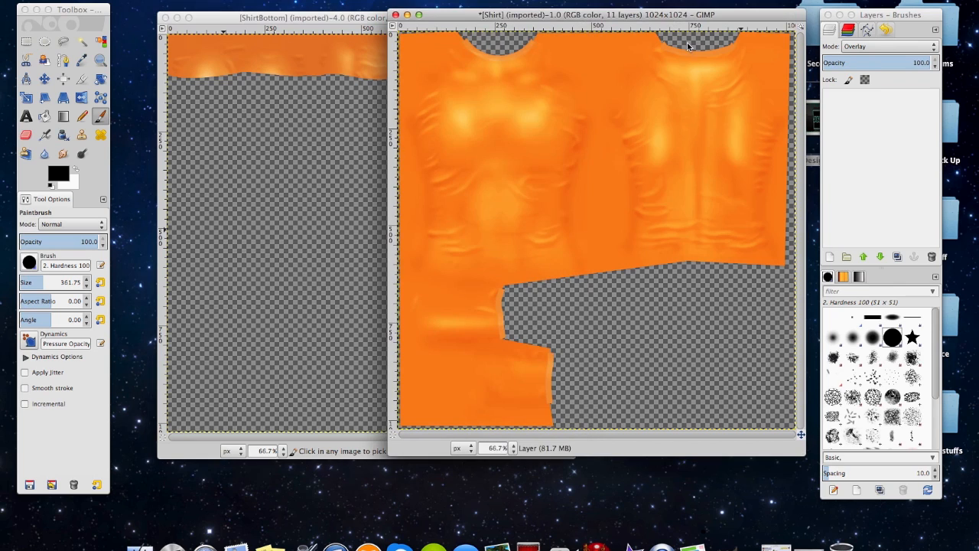
drag(861, 168, 206, 204)
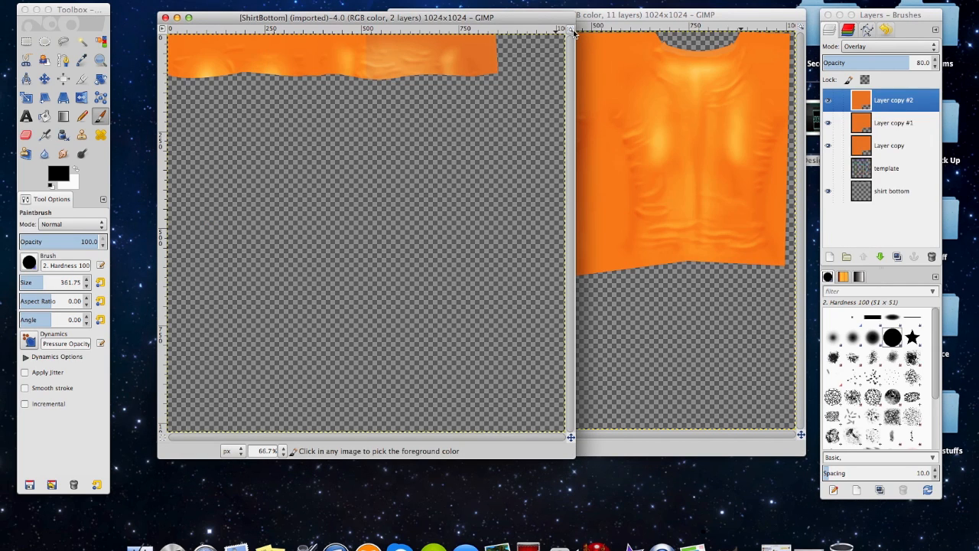
click(608, 17)
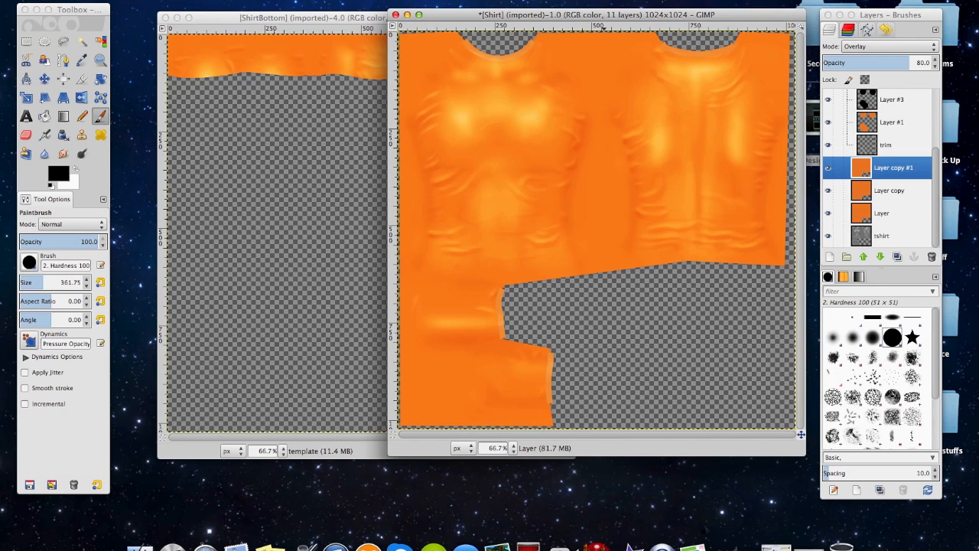
Step: Export the ShirtBottom image to the Desktop as IcicleLower.tga with RLE compression turned off
click(258, 18)
click(69, 0)
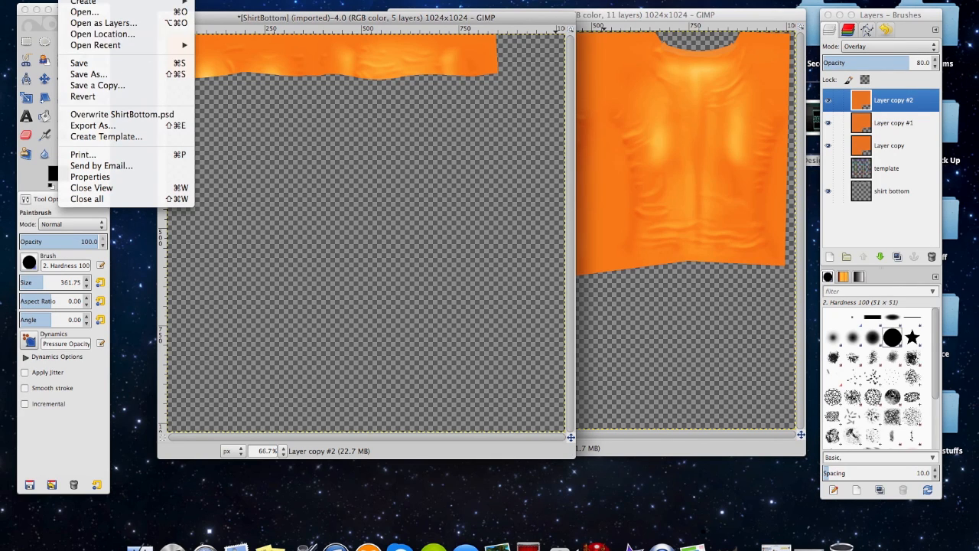
click(101, 130)
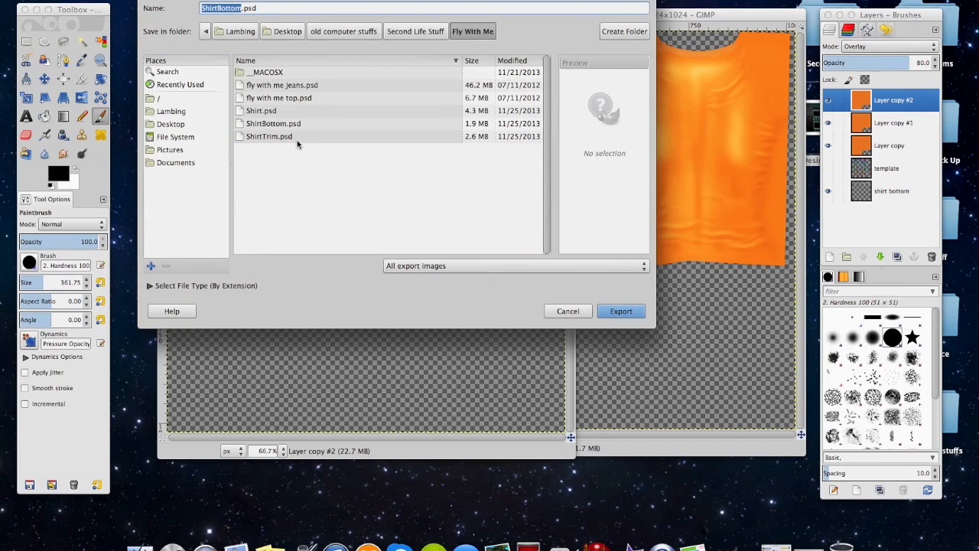
click(306, 32)
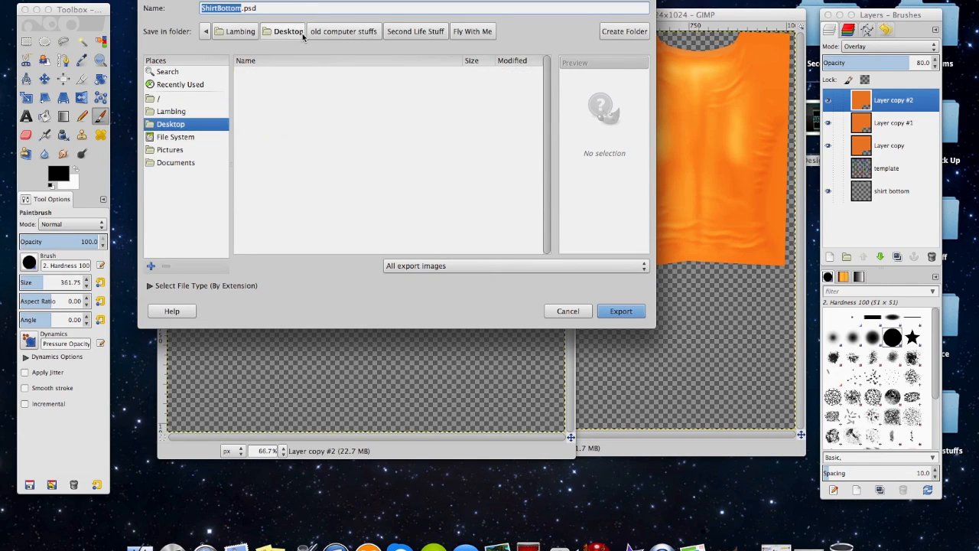
triple_click(196, 9)
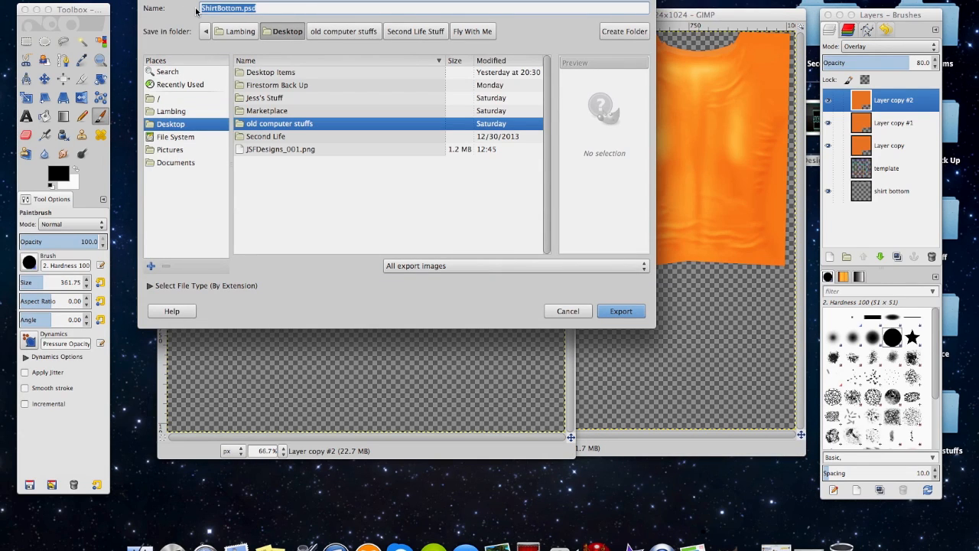
key(BackSpace)
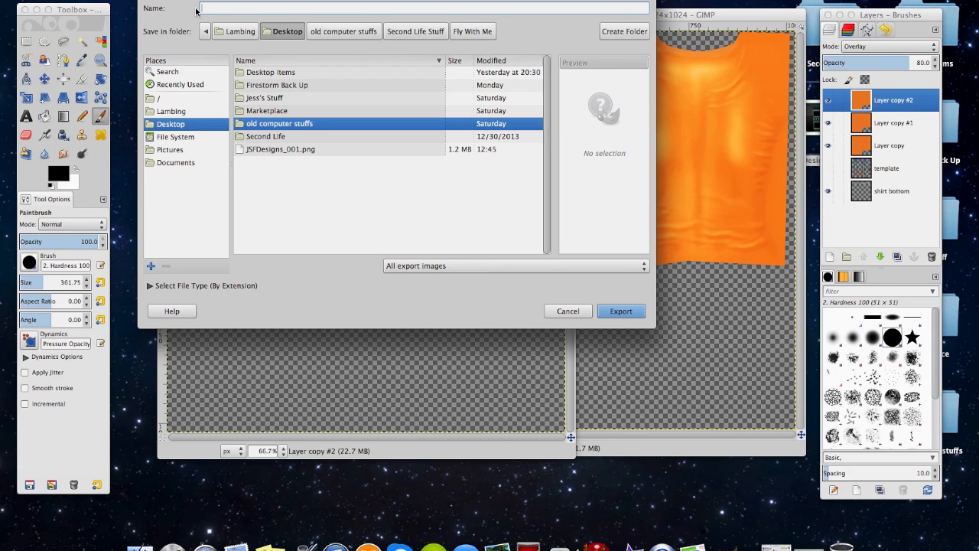
text(cicleLower.tga)
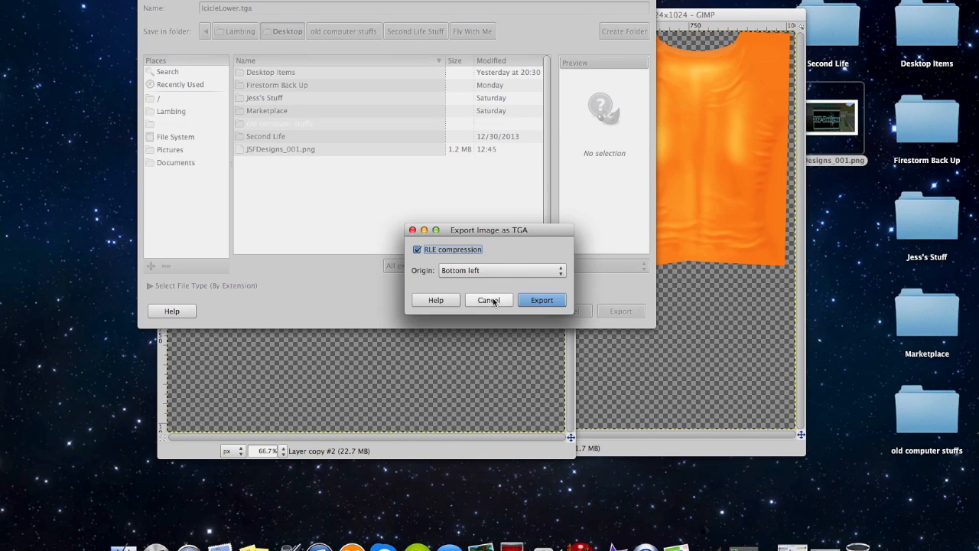
click(449, 250)
click(541, 300)
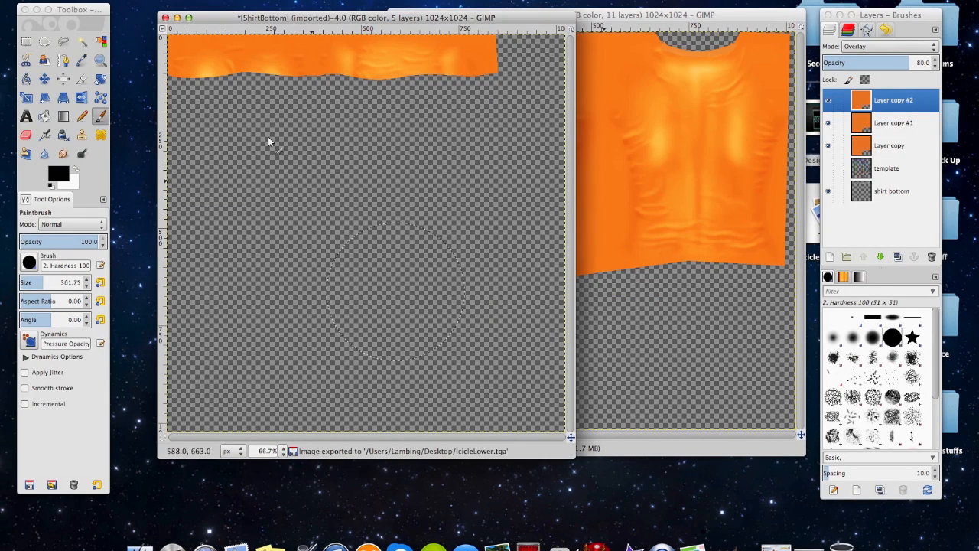
Step: Close the shirt bottom image without saving its changes, and collapse the trim layer group in the shirt image
click(164, 17)
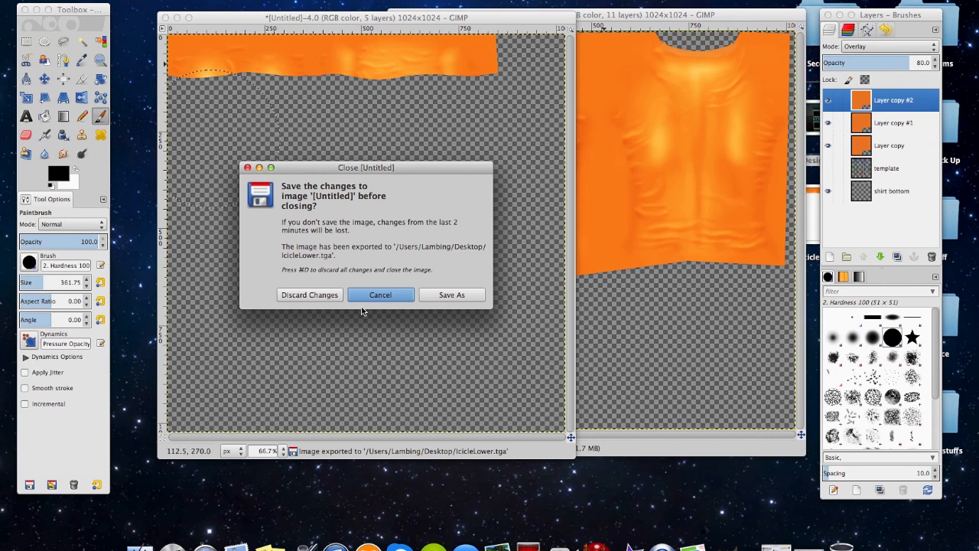
click(325, 298)
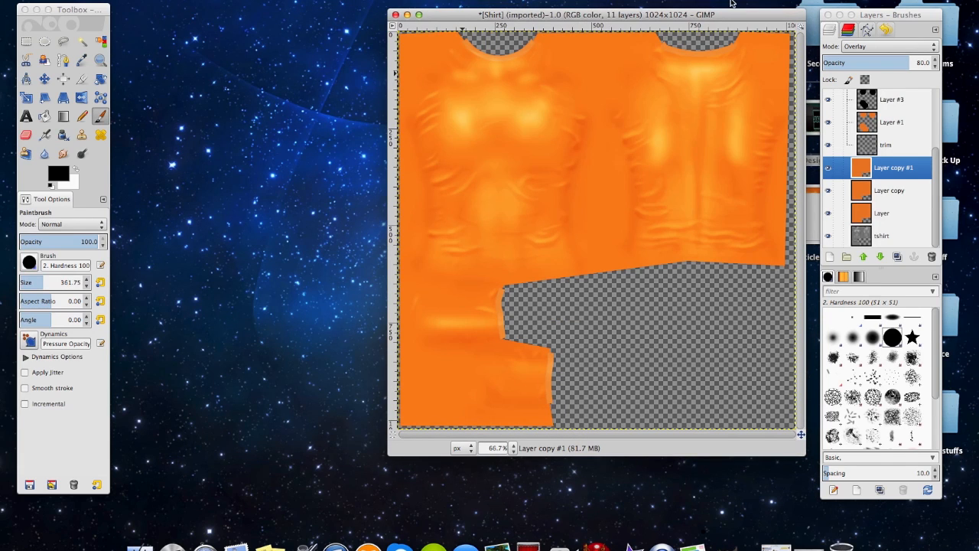
drag(707, 21, 579, 25)
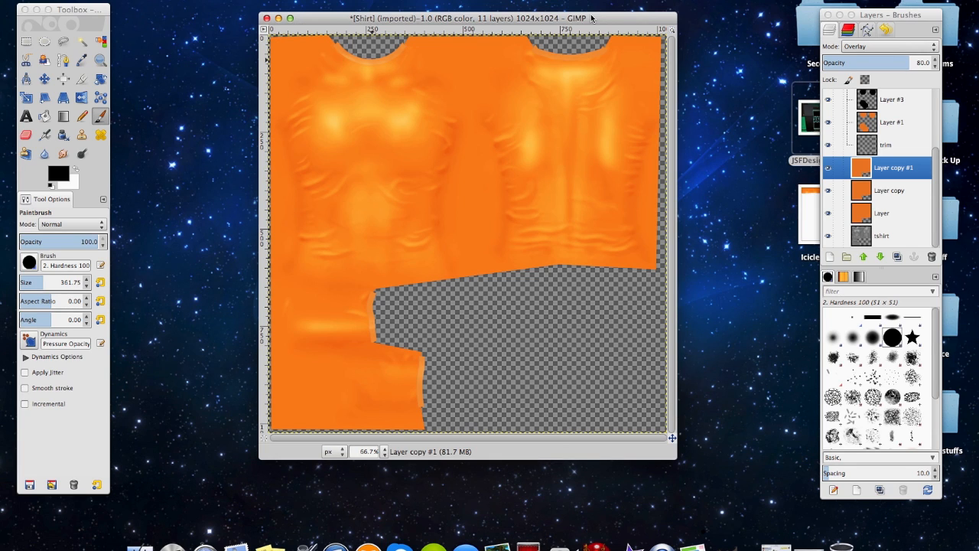
drag(935, 214, 934, 185)
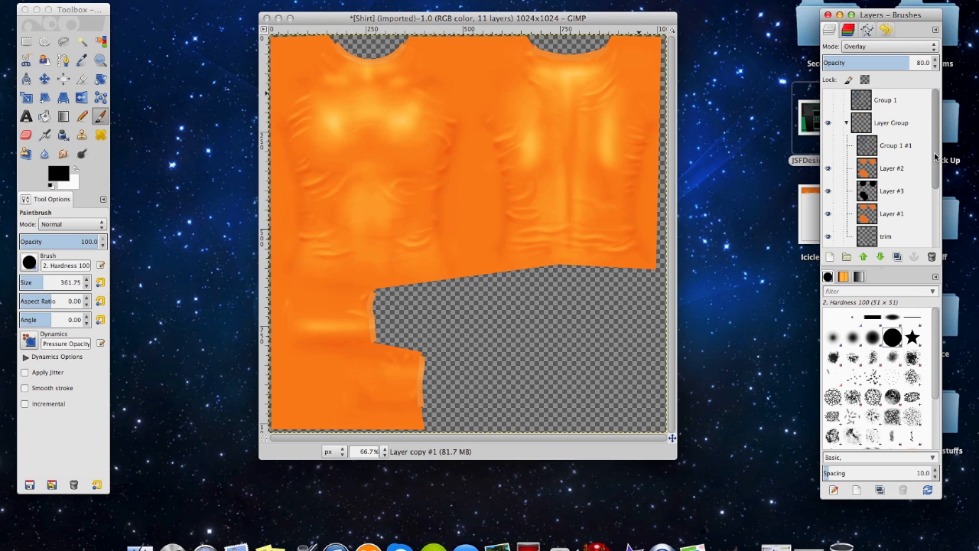
click(846, 123)
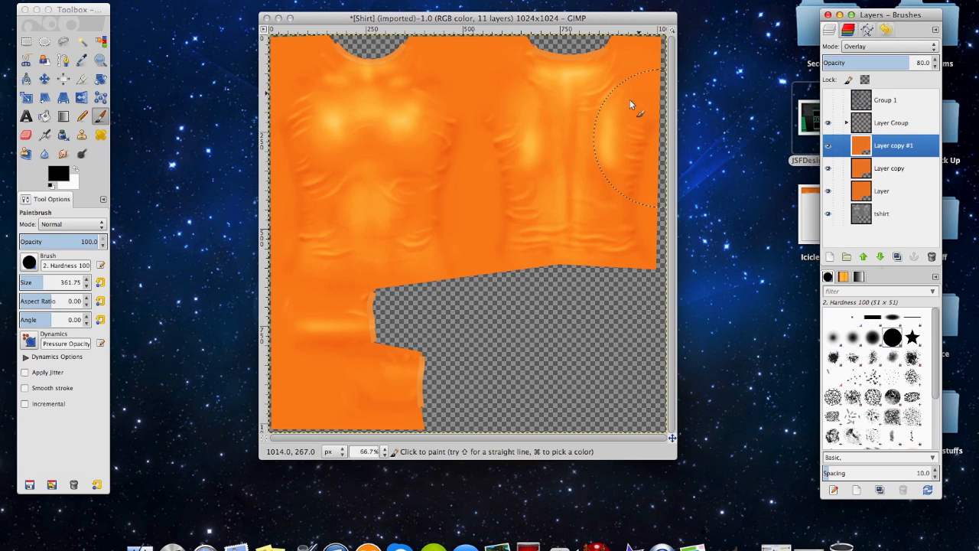
drag(553, 18, 561, 36)
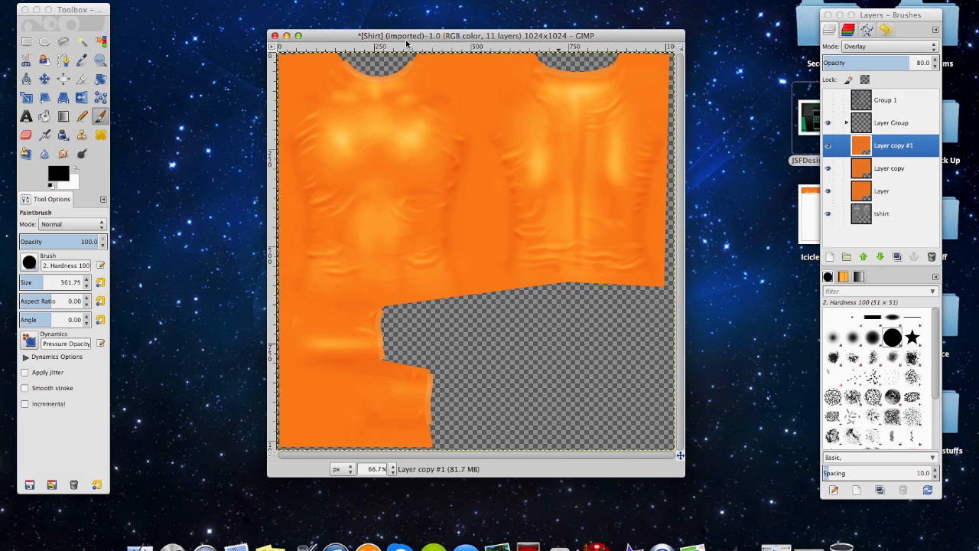
Step: Choose orange ff7800 and the Sponge 01 brush, and try a stamp on the shirt front of Layer copy #1
click(61, 176)
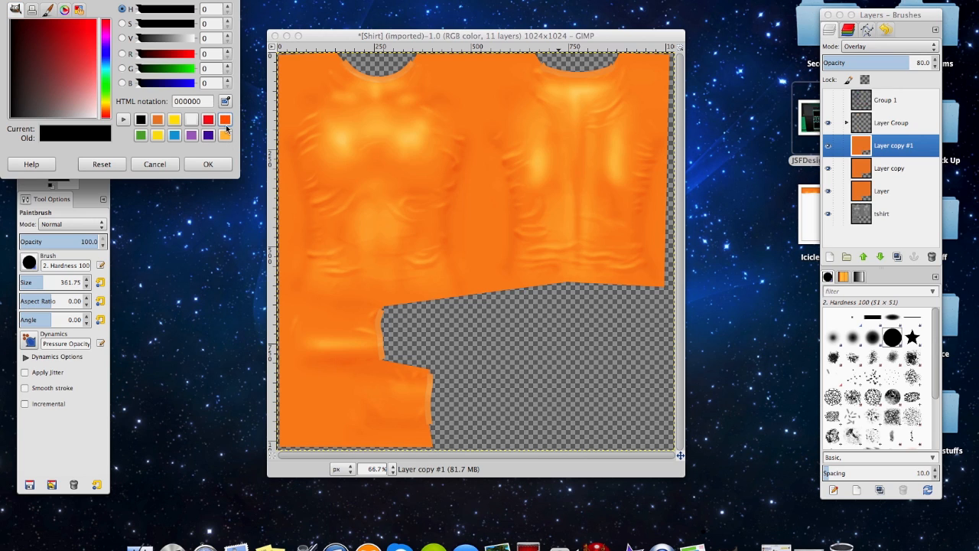
click(224, 120)
click(208, 165)
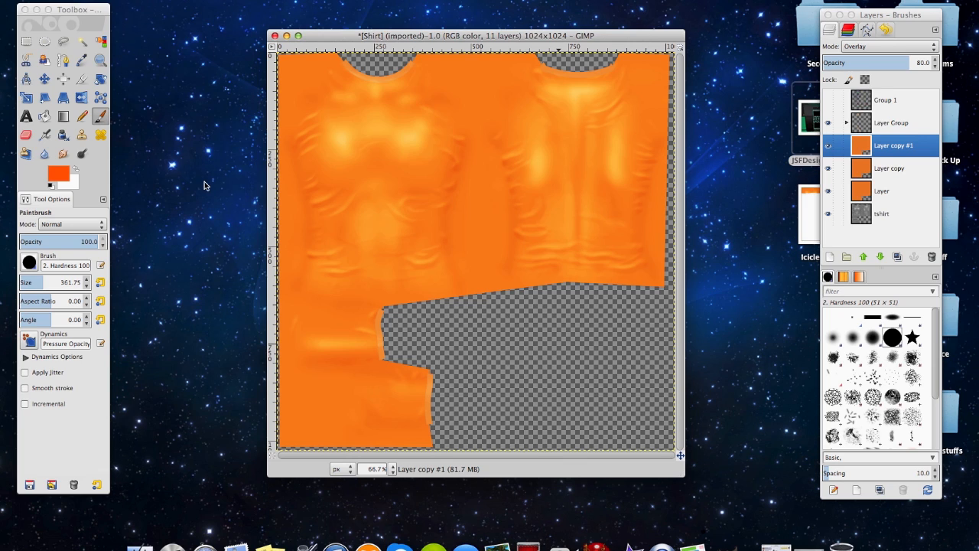
click(30, 263)
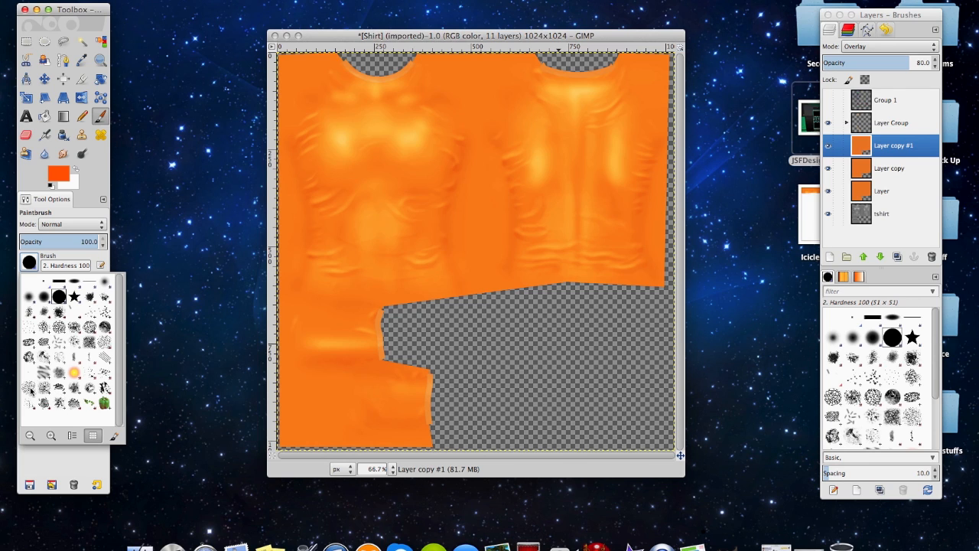
click(33, 393)
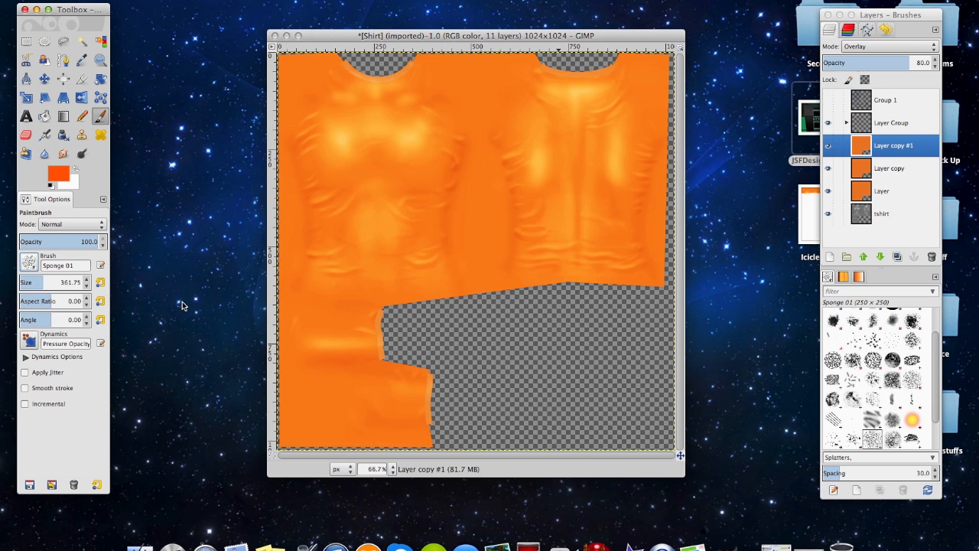
click(376, 171)
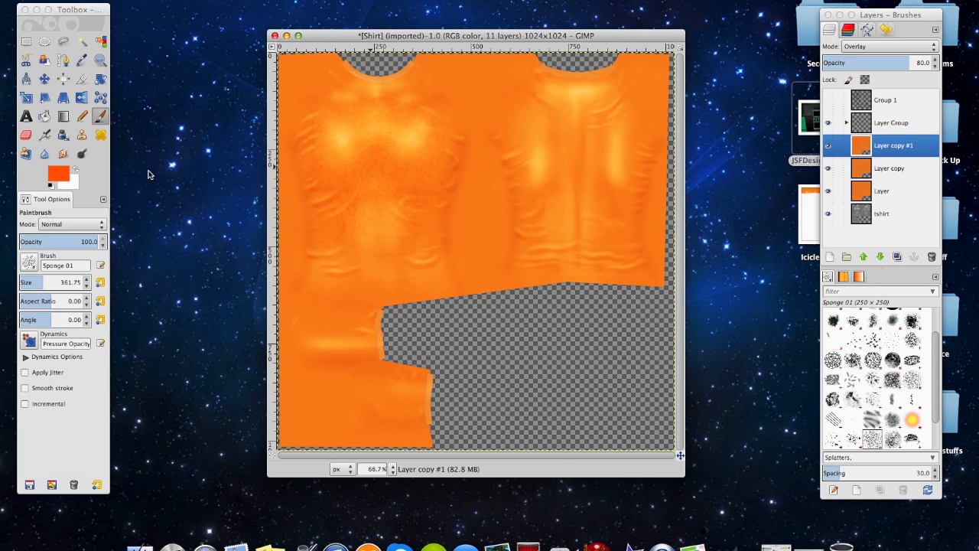
key(ctrl)
Step: Add a new layer directly above Layer copy #1
right_click(890, 151)
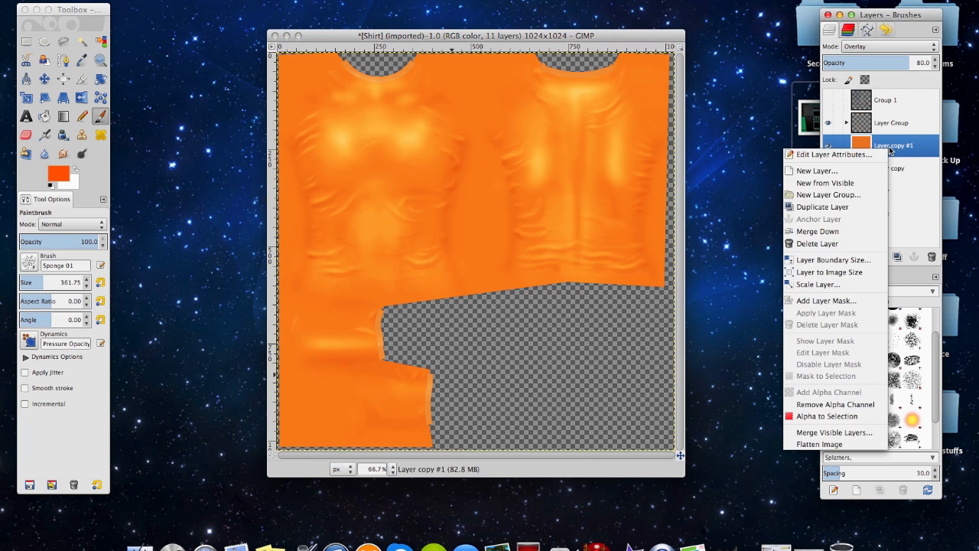
click(816, 171)
click(136, 165)
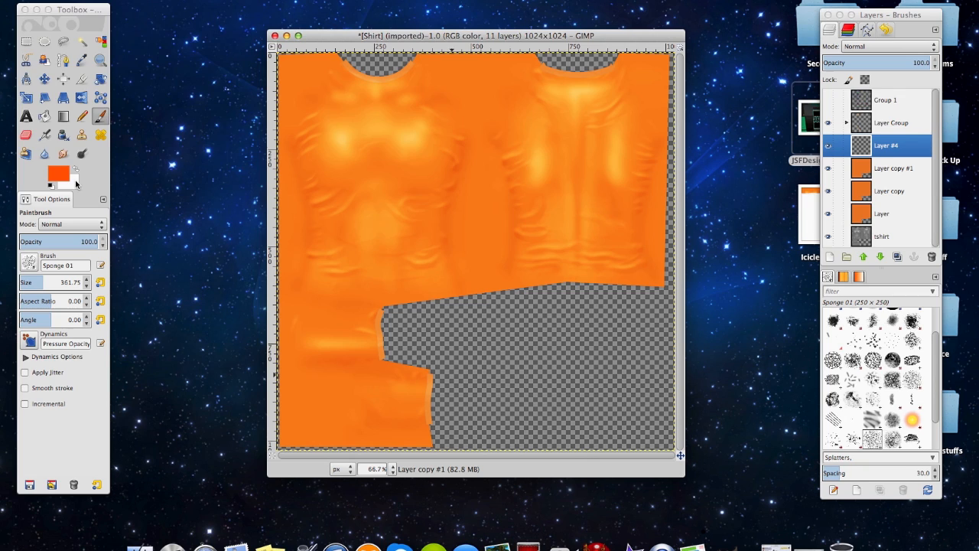
Step: Set the foreground color to the bright red swatch from the color history
click(61, 175)
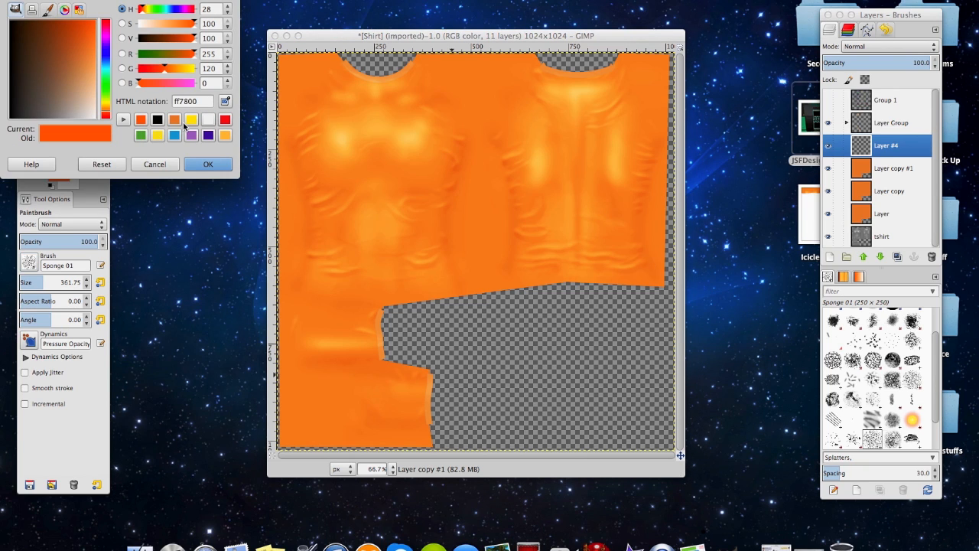
click(226, 120)
click(207, 163)
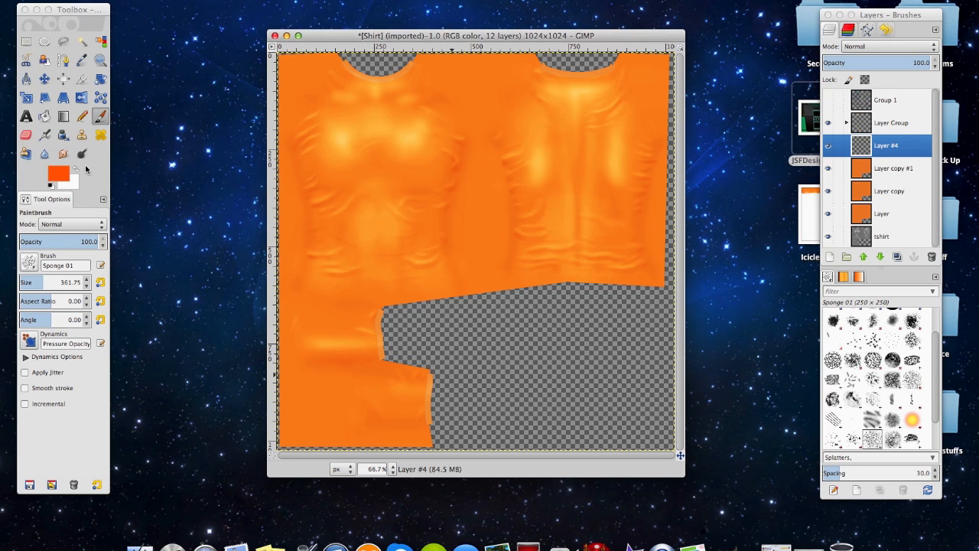
click(67, 178)
click(225, 120)
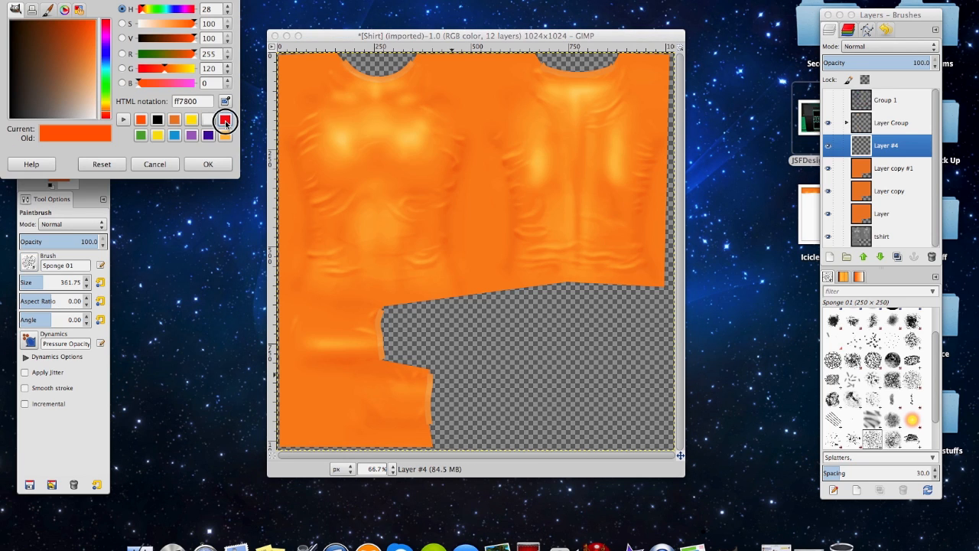
click(225, 120)
click(105, 20)
drag(85, 34, 73, 21)
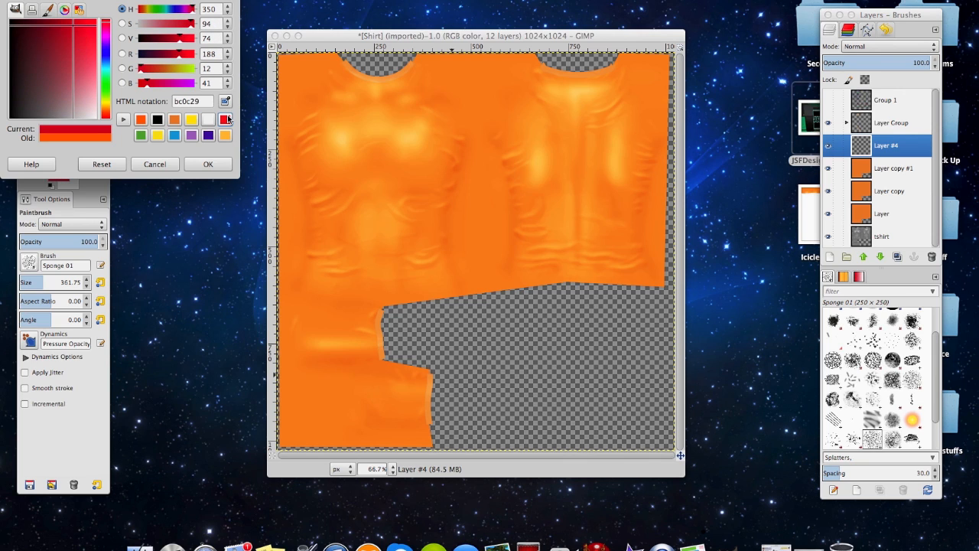
click(226, 120)
click(217, 164)
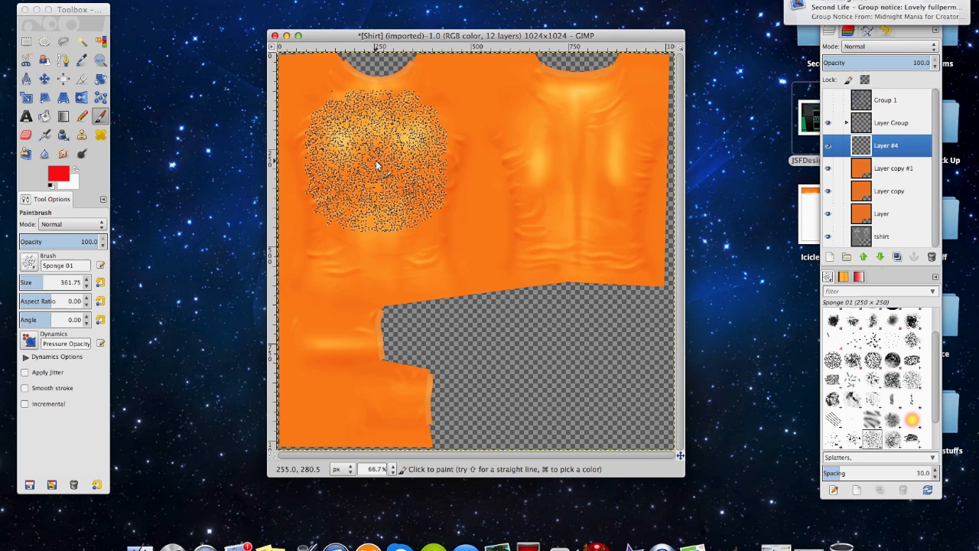
Step: Try a red Sponge 01 stamp on the shirt front in the new layer, and undo it
click(375, 161)
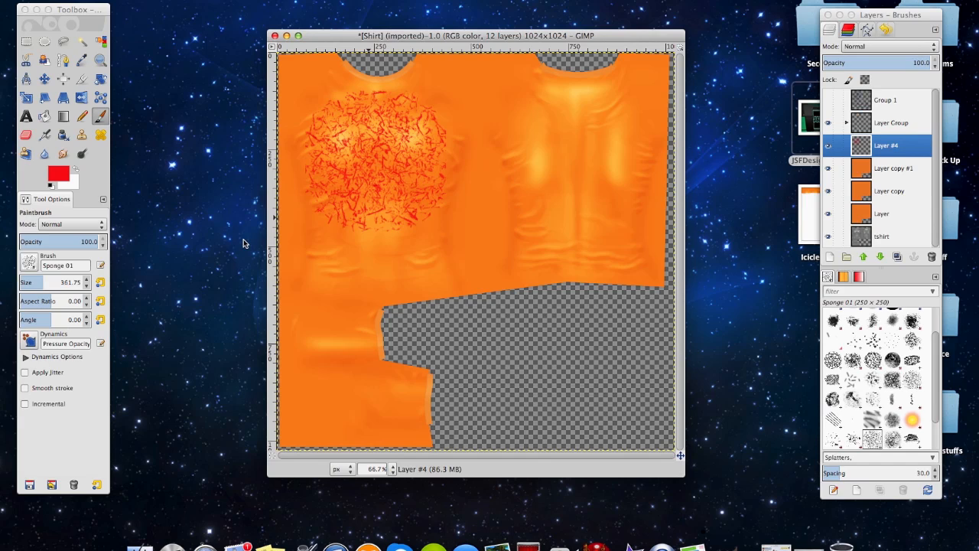
key(ctrl+z)
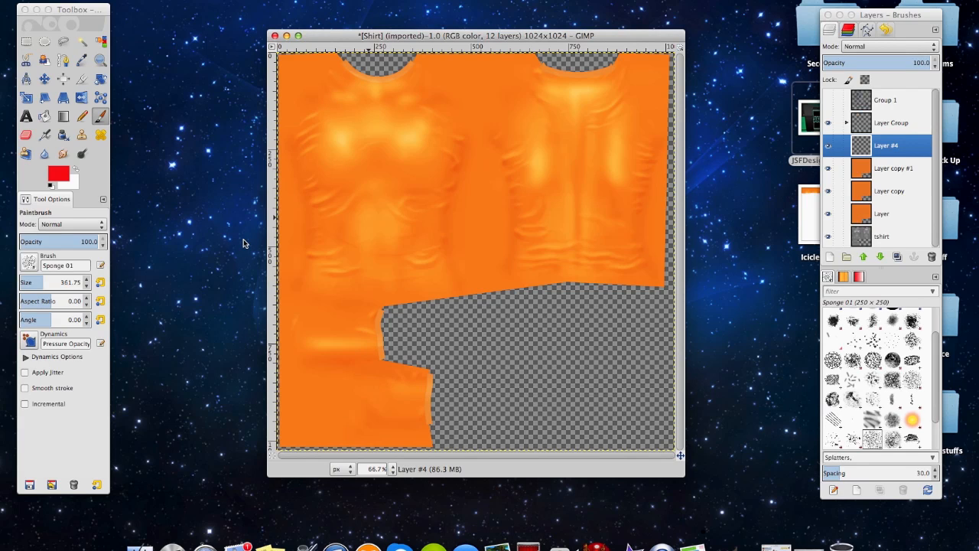
Step: Choose the Texture Hose 01 brush and stamp red splatters on the chest of the shirt front in Layer #4
click(29, 262)
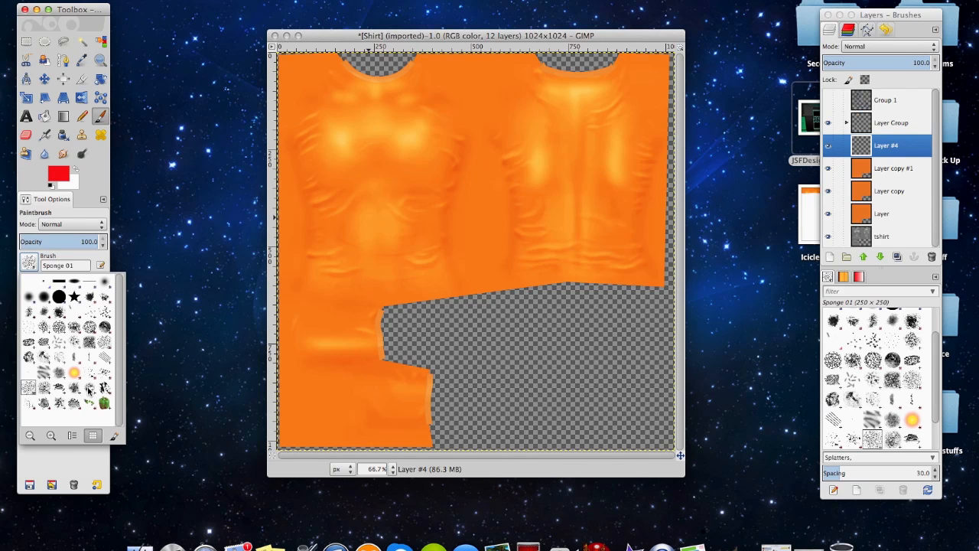
double_click(102, 386)
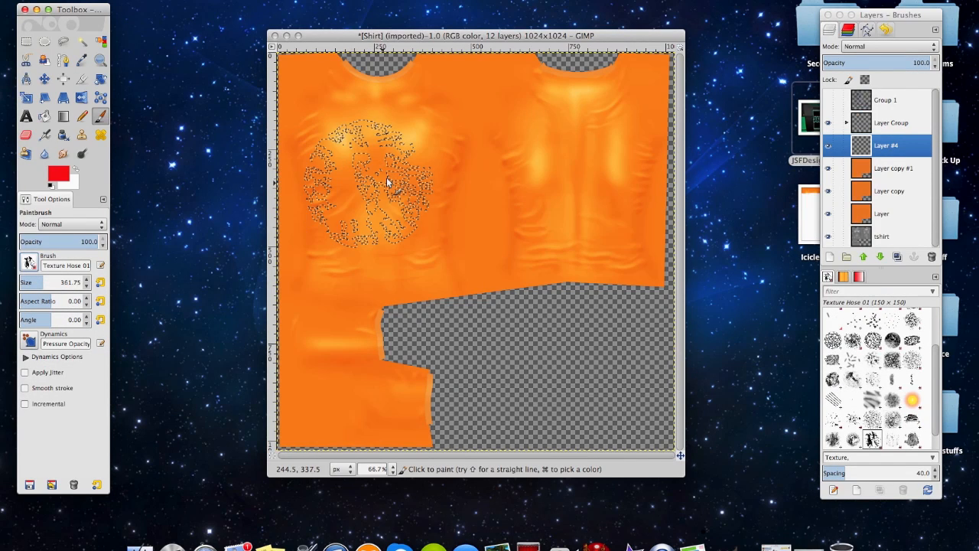
click(386, 178)
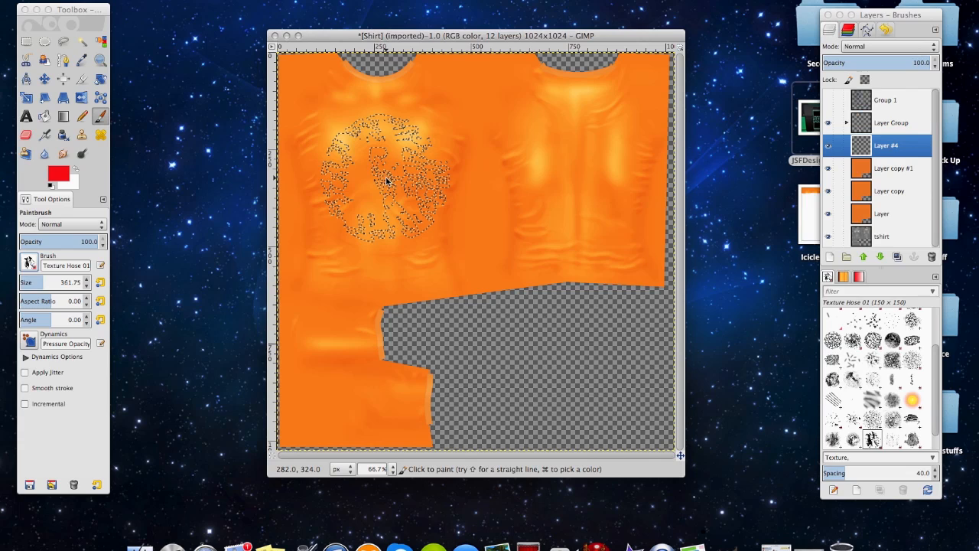
click(387, 180)
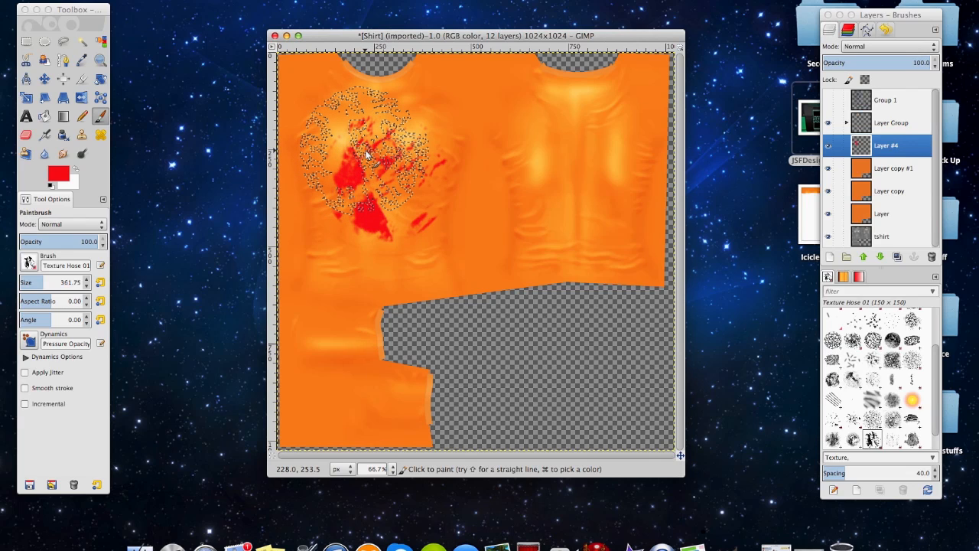
click(367, 155)
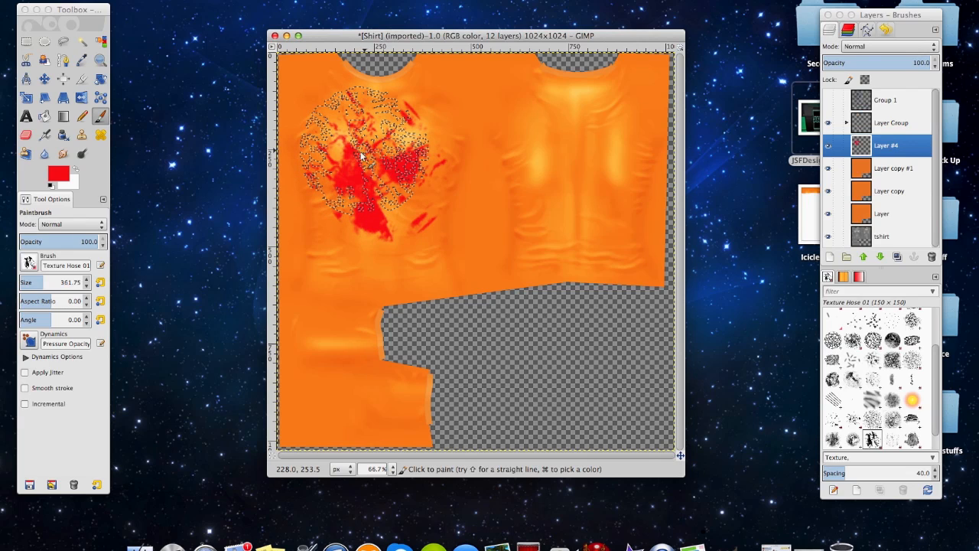
Step: Reduce the brush size to 304.75, try a red stamp below the chest splatter, and undo it
click(58, 177)
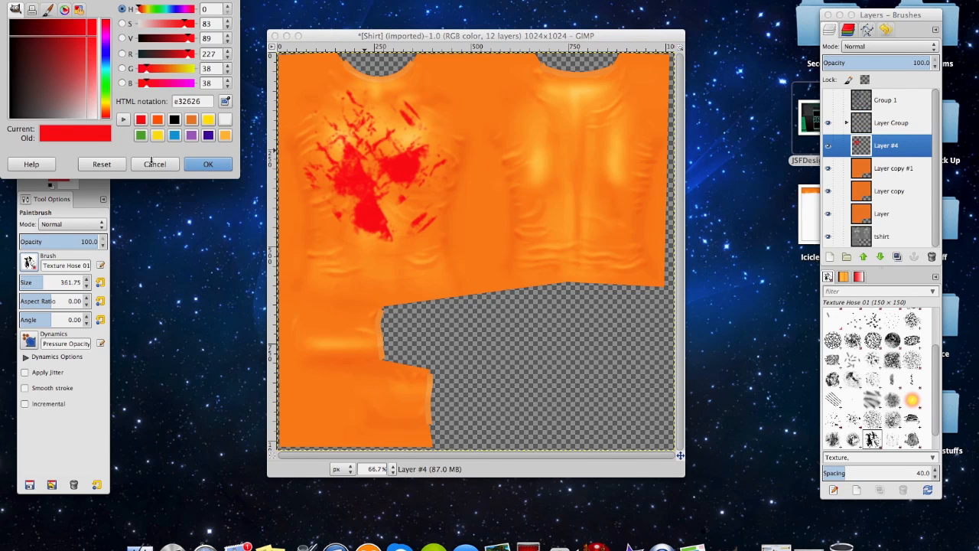
click(215, 165)
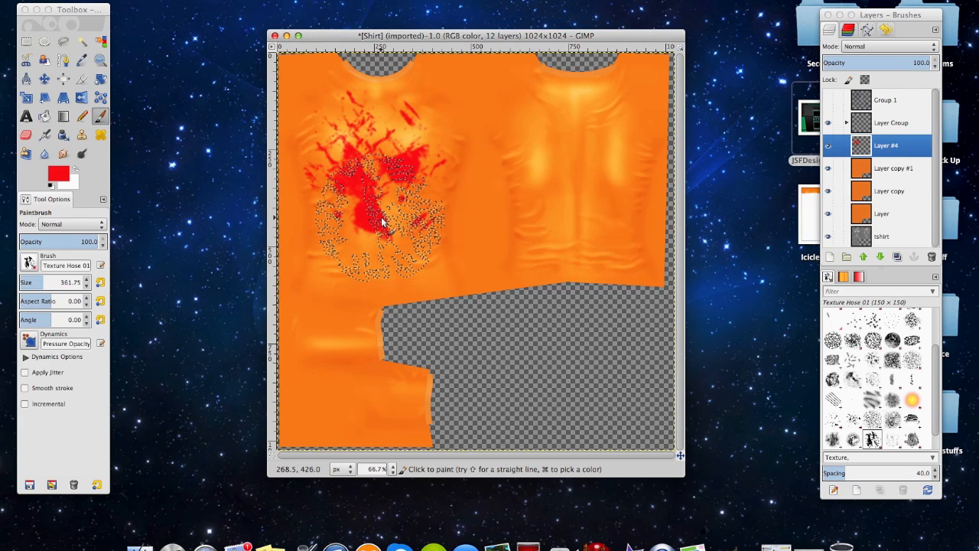
click(87, 285)
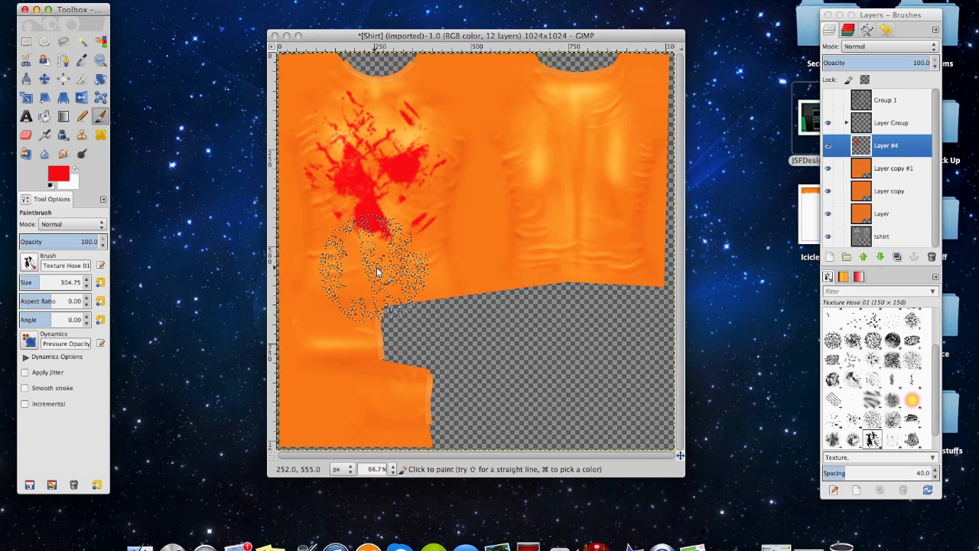
click(384, 221)
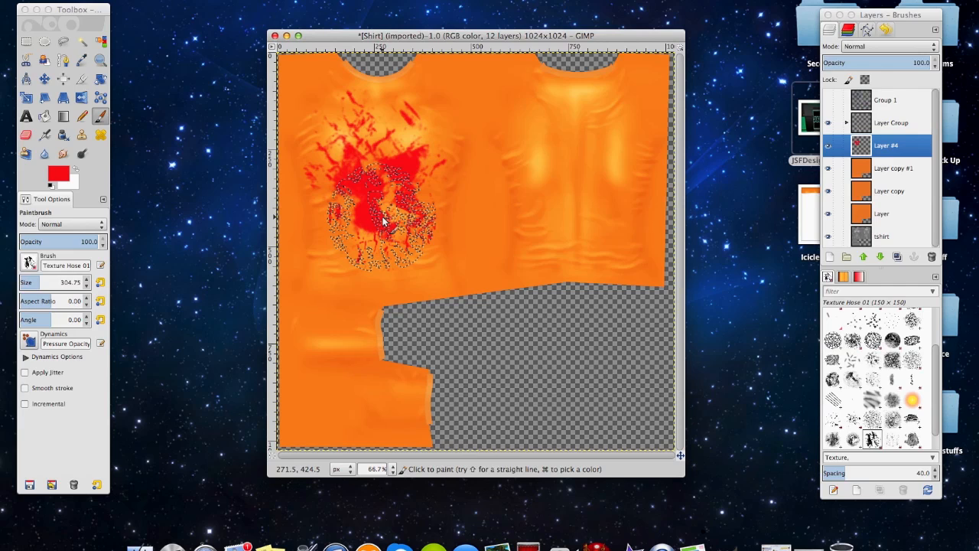
key(super+z)
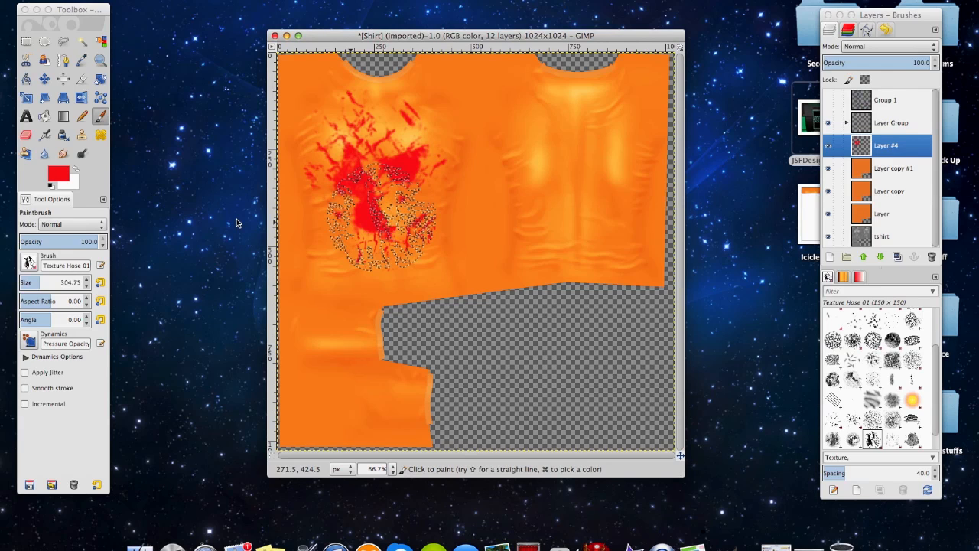
Step: Set the foreground color to the yellow swatch from the color history and stamp it over the lower part of the red splatter
click(55, 174)
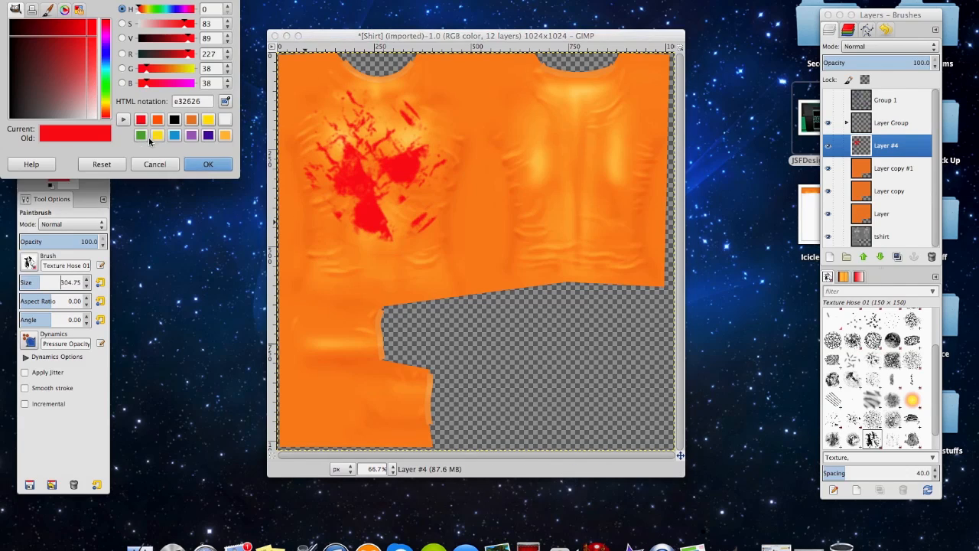
click(105, 110)
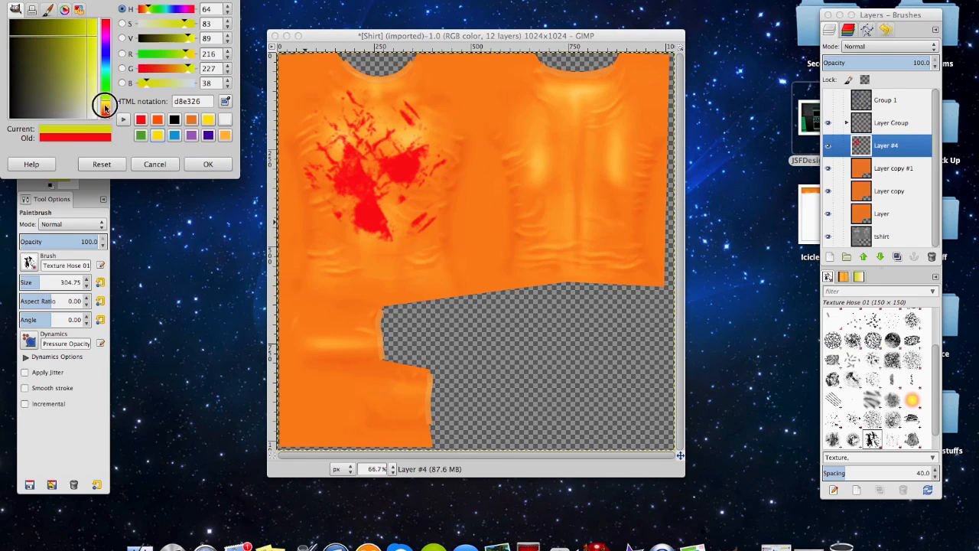
click(157, 134)
click(207, 164)
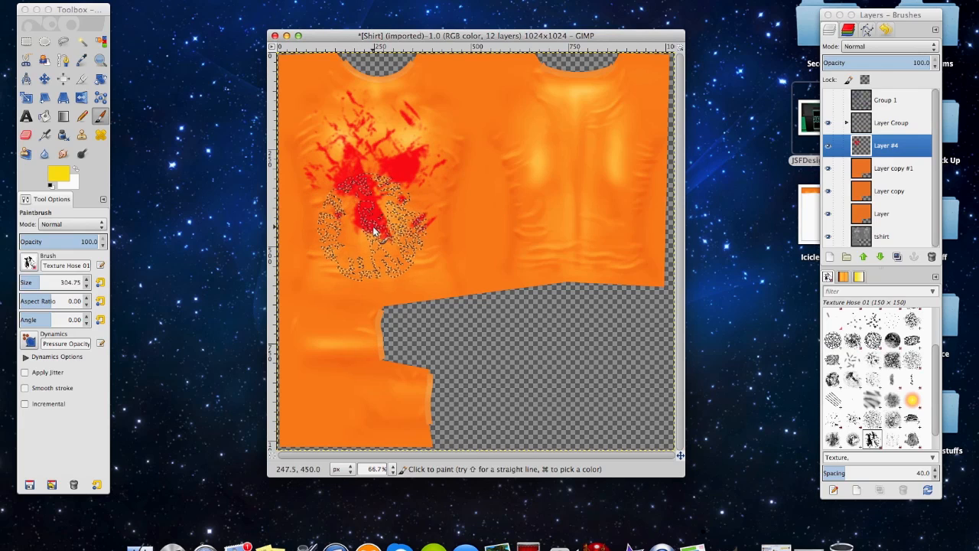
drag(375, 229, 396, 155)
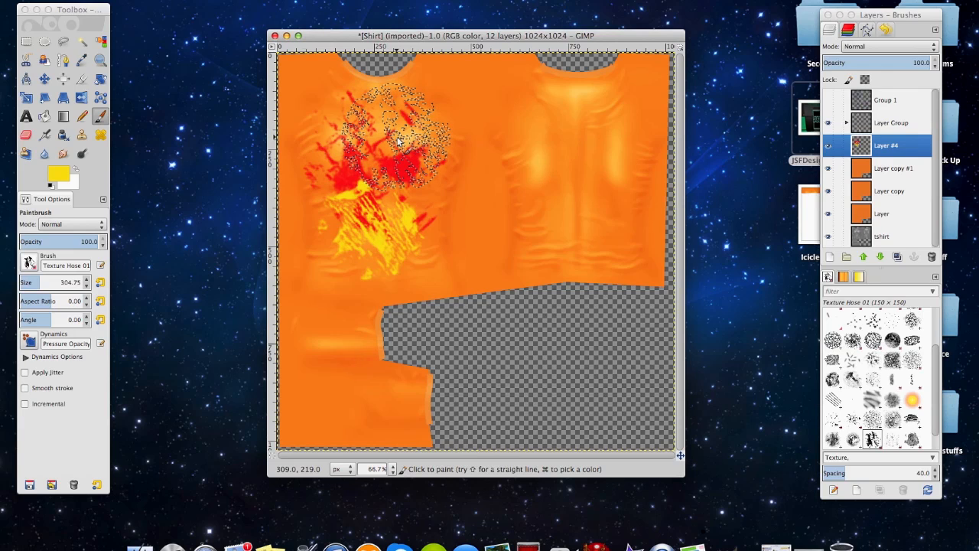
Step: Reduce the brush size to 216.75 and stamp yellow on the upper-right chest of the shirt front
click(86, 284)
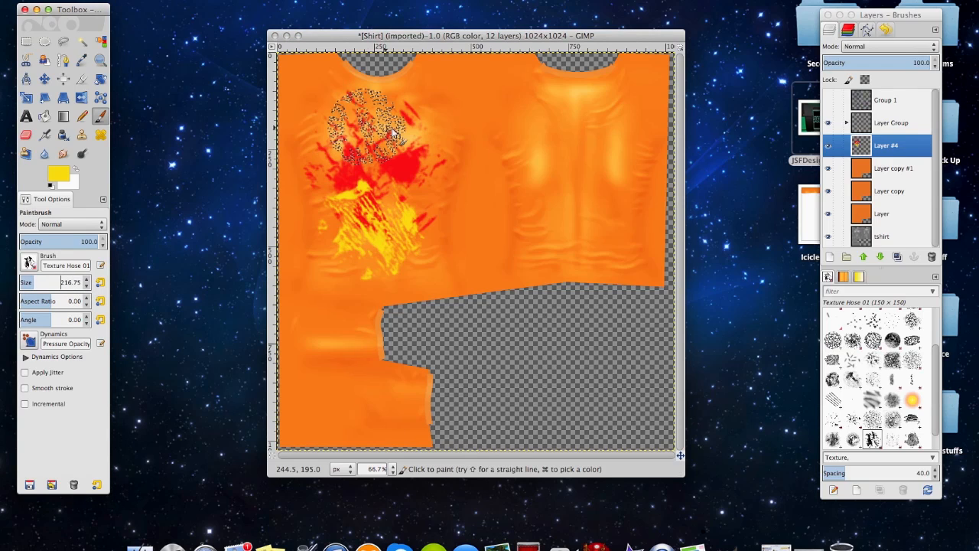
drag(404, 130, 409, 125)
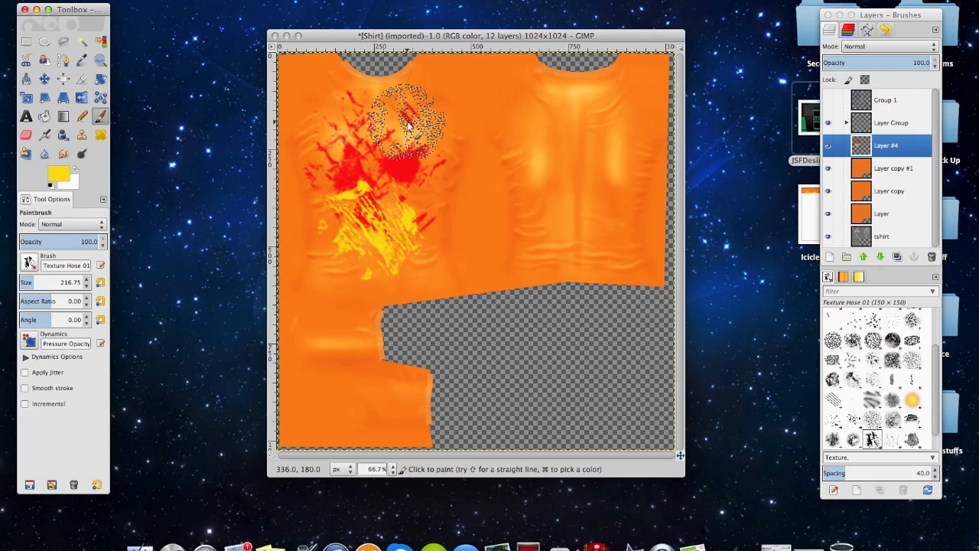
click(409, 125)
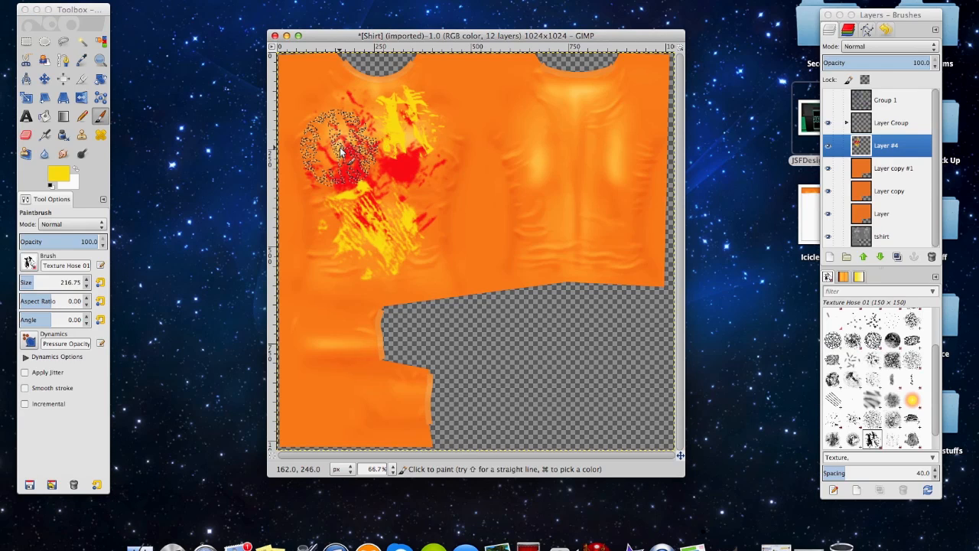
click(342, 150)
Step: Set the foreground color to the black swatch from the color history
click(63, 175)
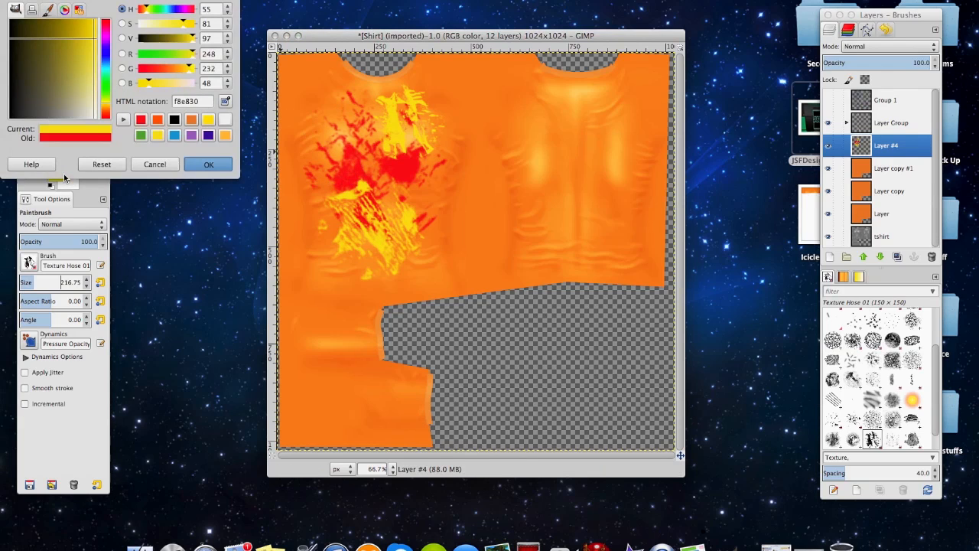
click(81, 87)
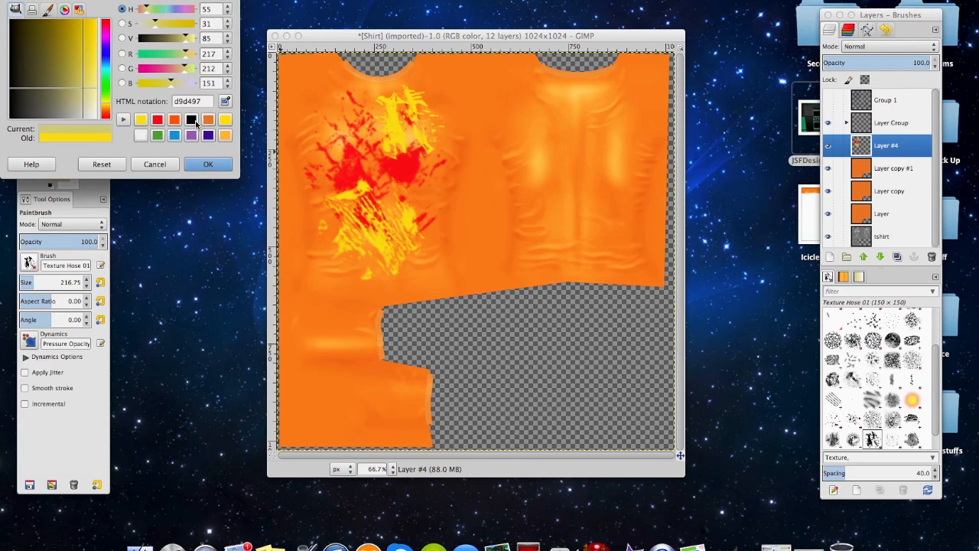
click(191, 121)
click(208, 164)
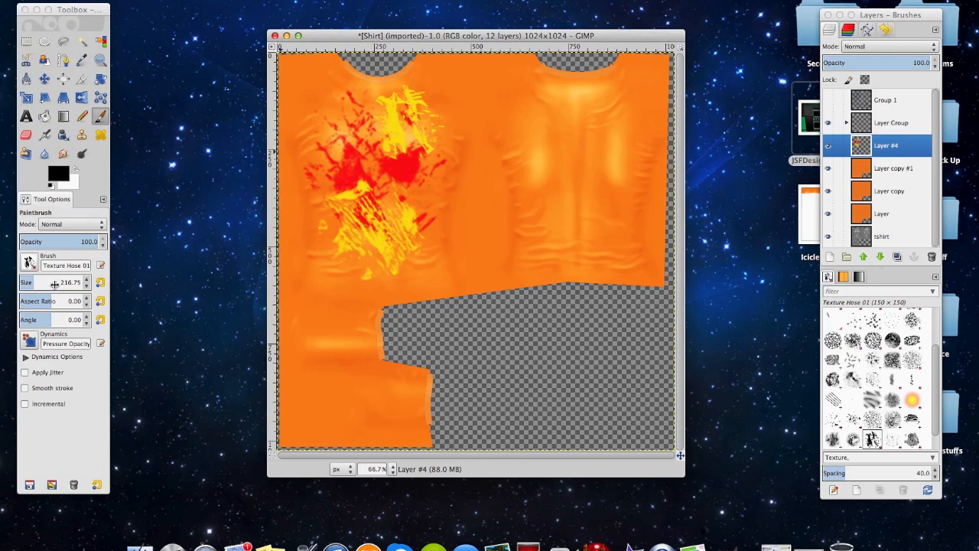
Step: Choose the Texture 02 brush and stamp black on the upper-left and lower-right of the splatter, undoing an extra stamp at its lower-left
click(32, 265)
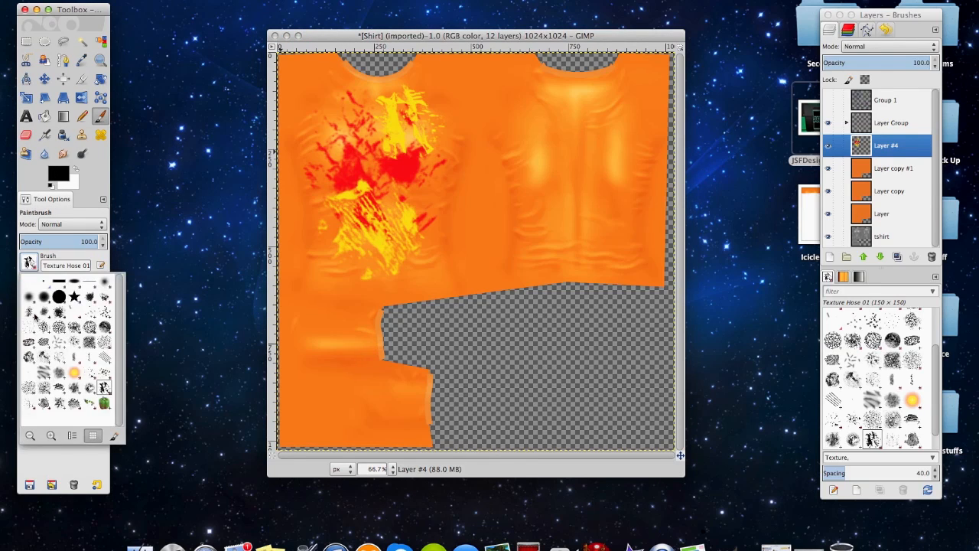
double_click(91, 388)
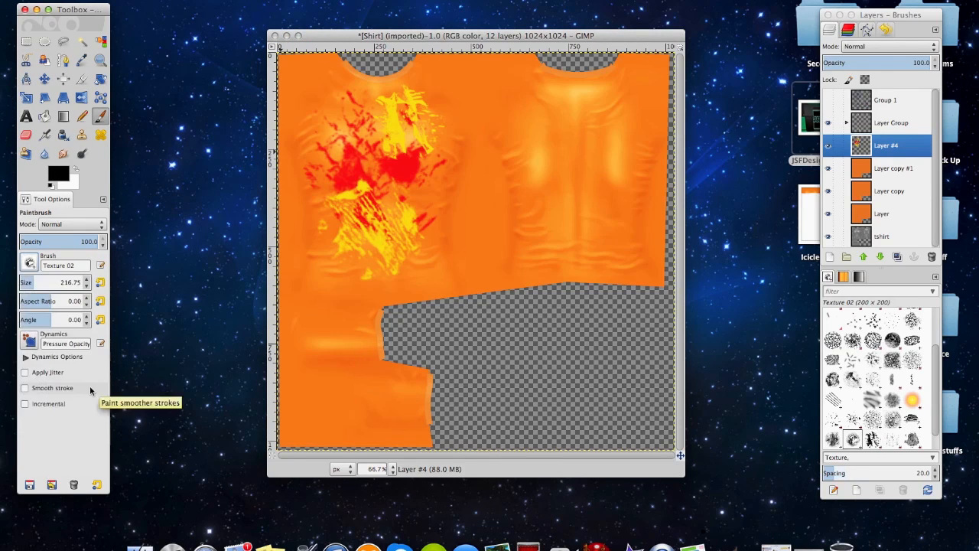
click(359, 140)
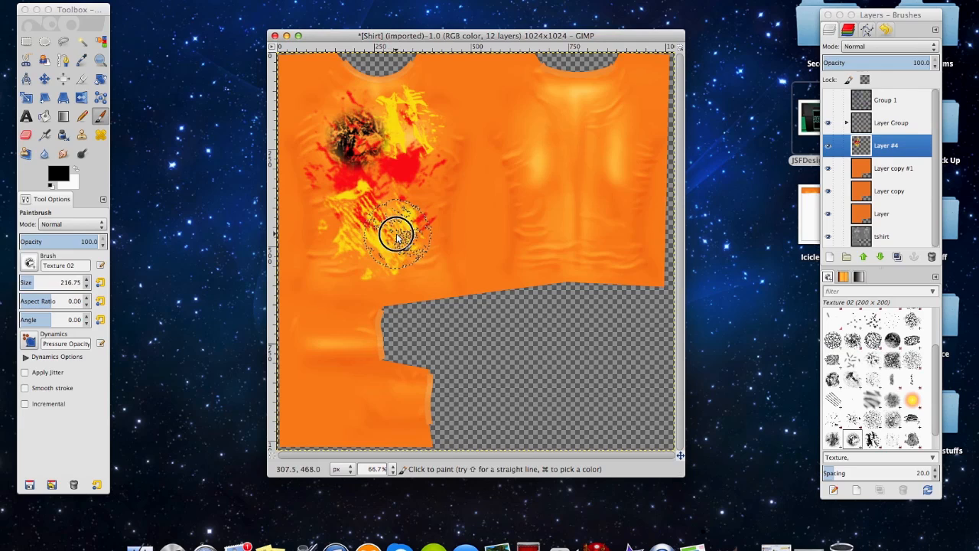
click(397, 239)
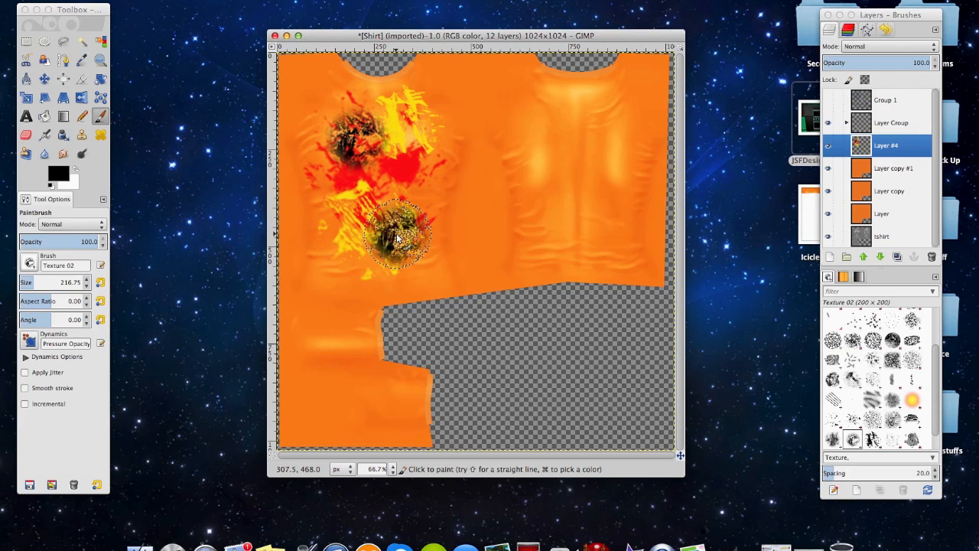
click(346, 246)
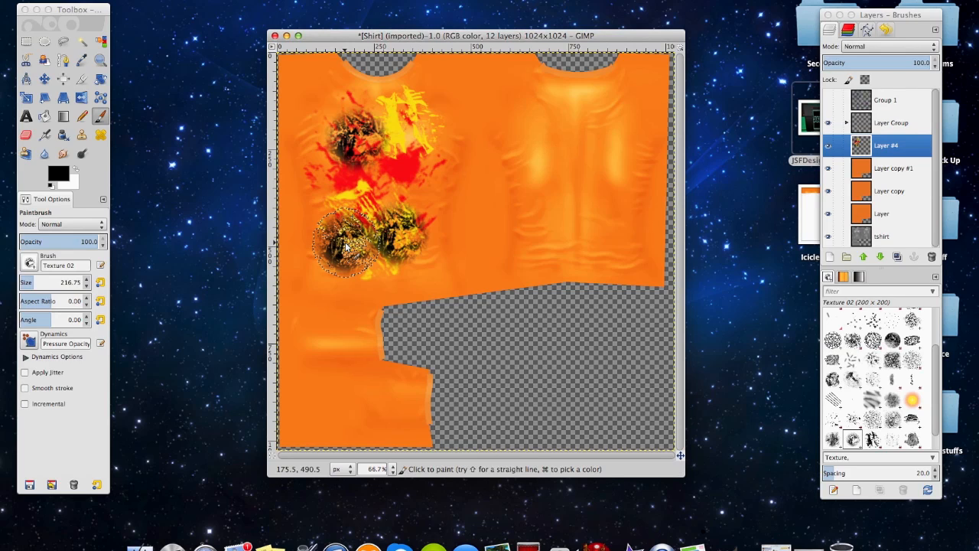
key(super+z)
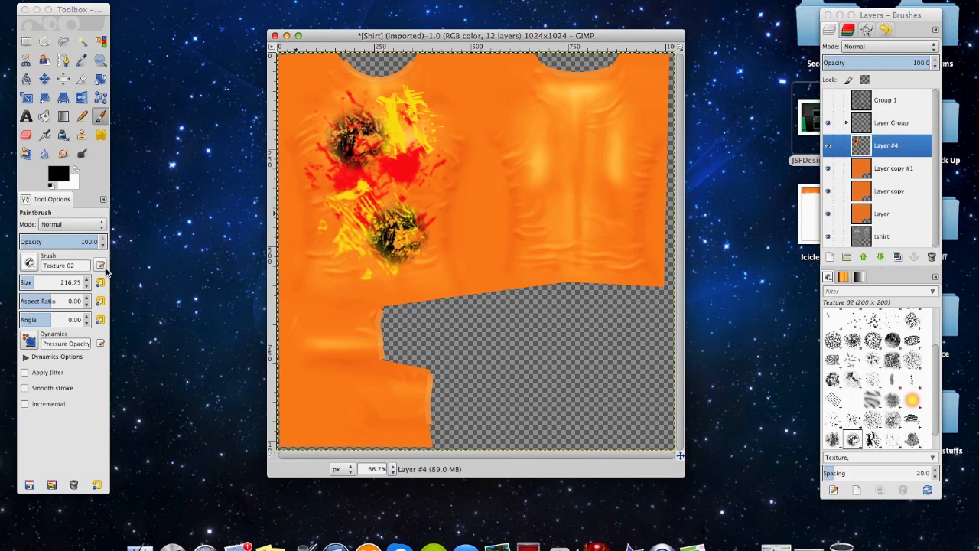
Step: Choose the Splats 02 brush and set the foreground color to the white swatch from the color history
click(33, 269)
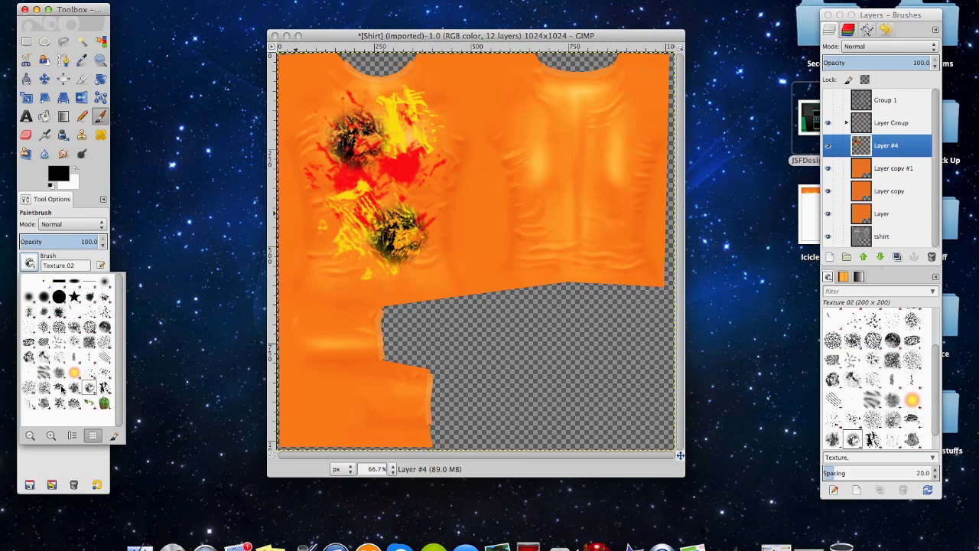
click(102, 374)
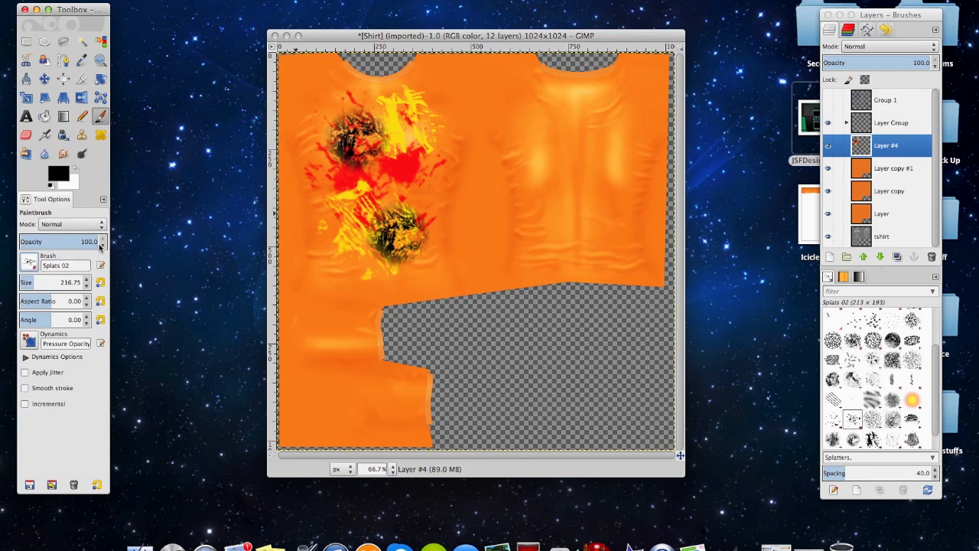
click(59, 174)
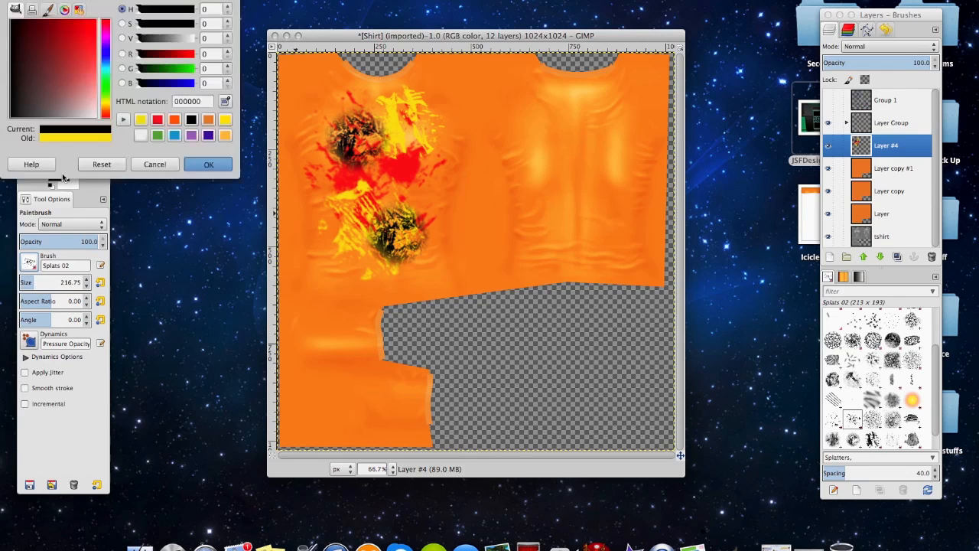
click(143, 136)
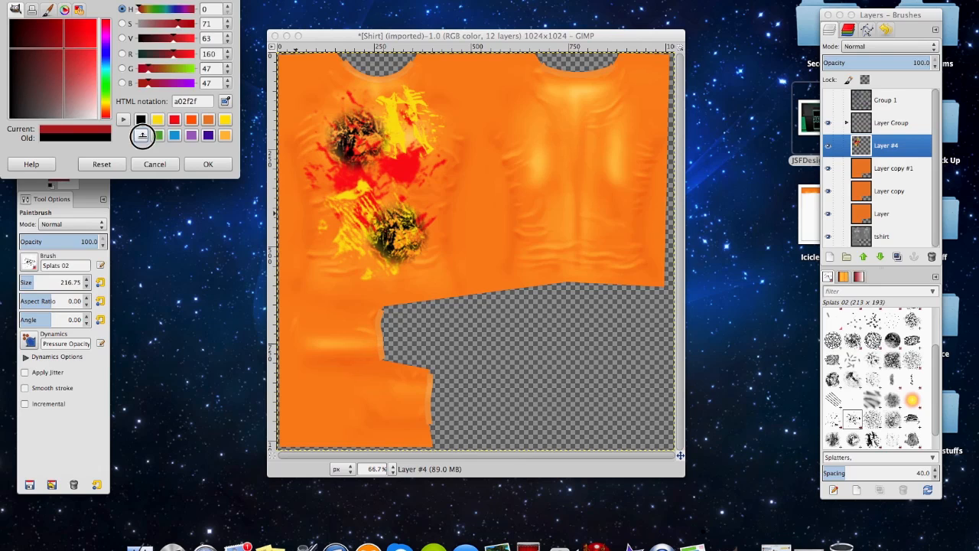
click(200, 164)
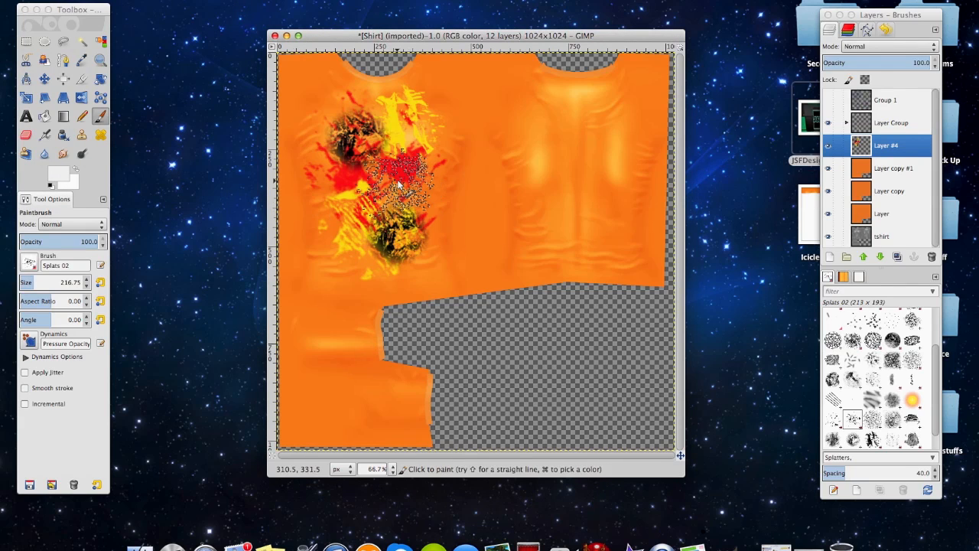
Step: Reduce the brush size to 178.75 and stamp white splats around the splatter design on the shirt front
click(86, 284)
click(87, 286)
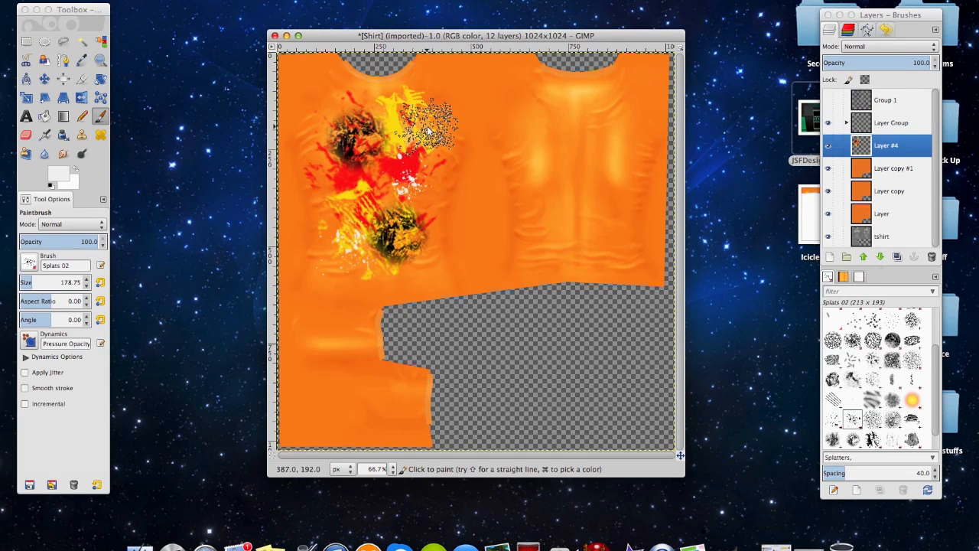
click(337, 122)
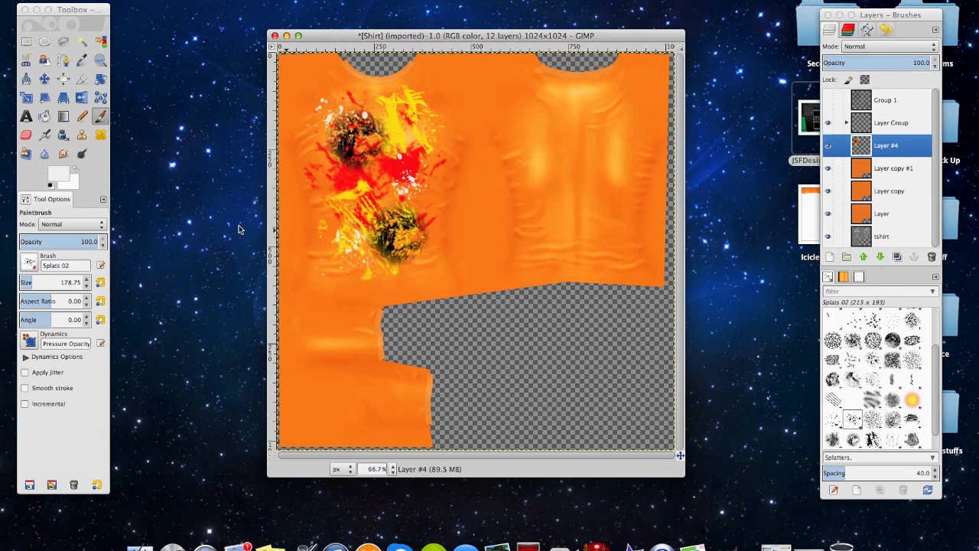
Step: Lower the opacity of Layer #4 to 70
click(934, 67)
click(934, 68)
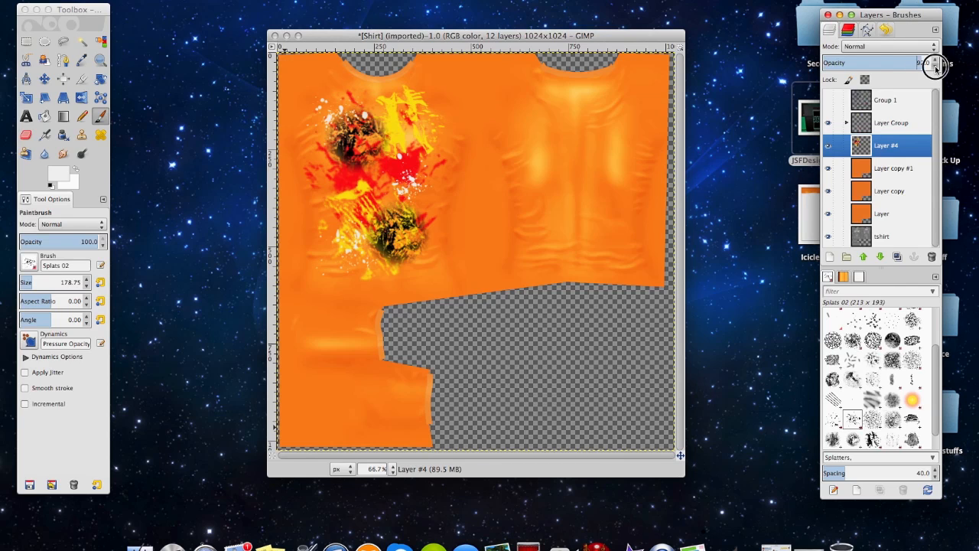
click(935, 67)
click(934, 68)
click(935, 67)
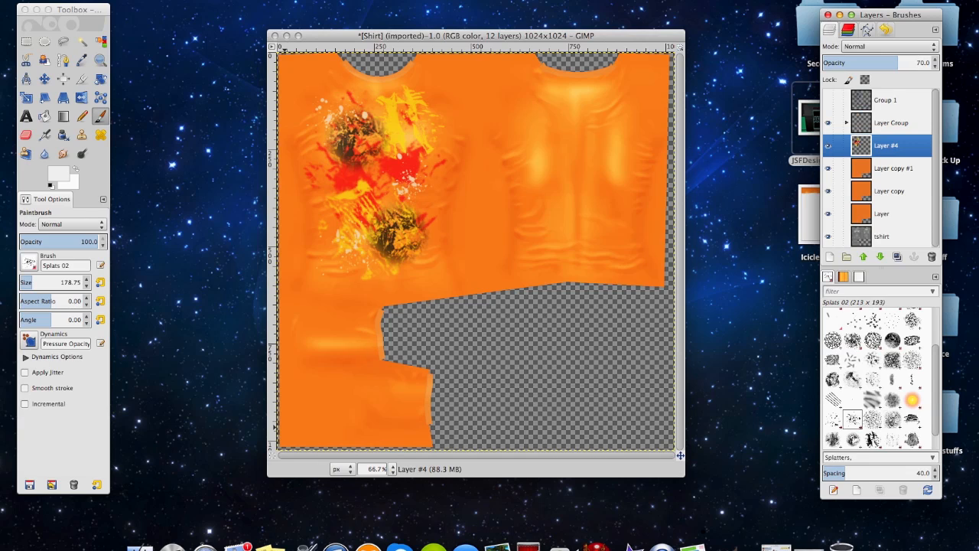
Step: Export the finished shirt image to the Desktop folder as PaintersT-shirt.tga, accepting the TGA export options
click(69, 1)
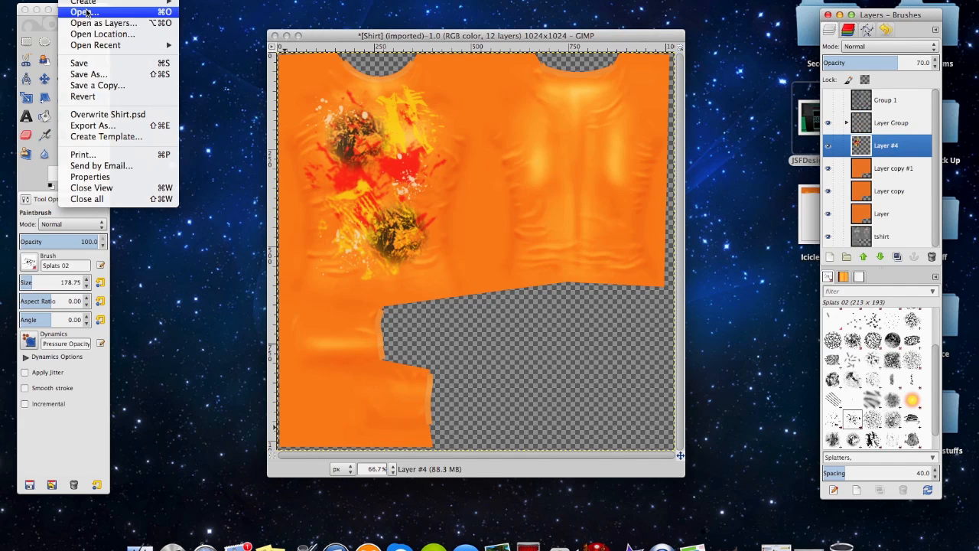
click(92, 126)
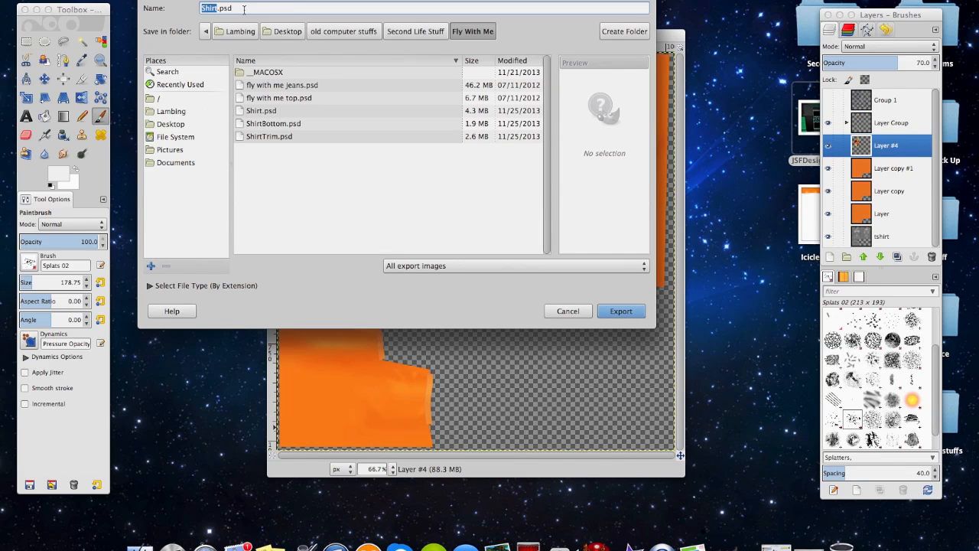
click(243, 8)
click(265, 29)
click(235, 10)
drag(235, 9, 182, 16)
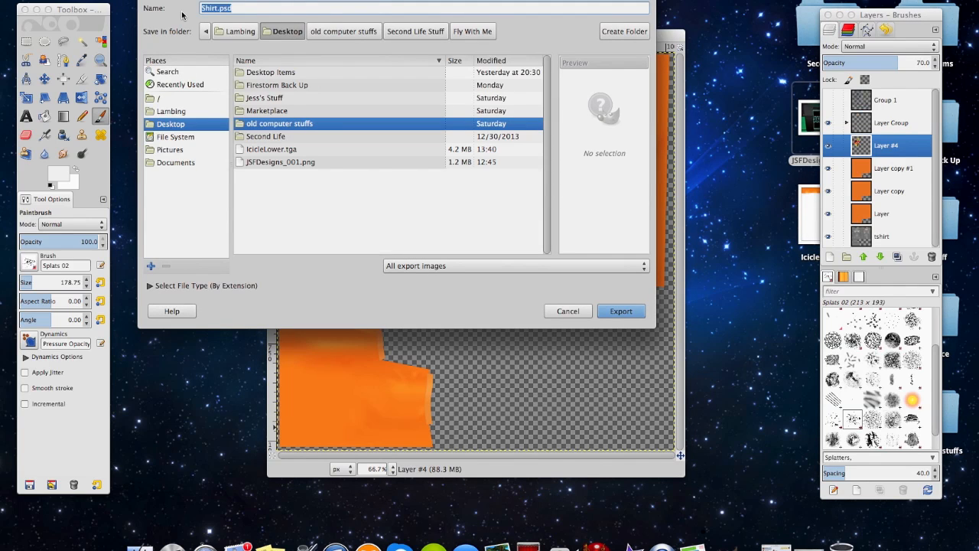
key(BackSpace)
click(624, 312)
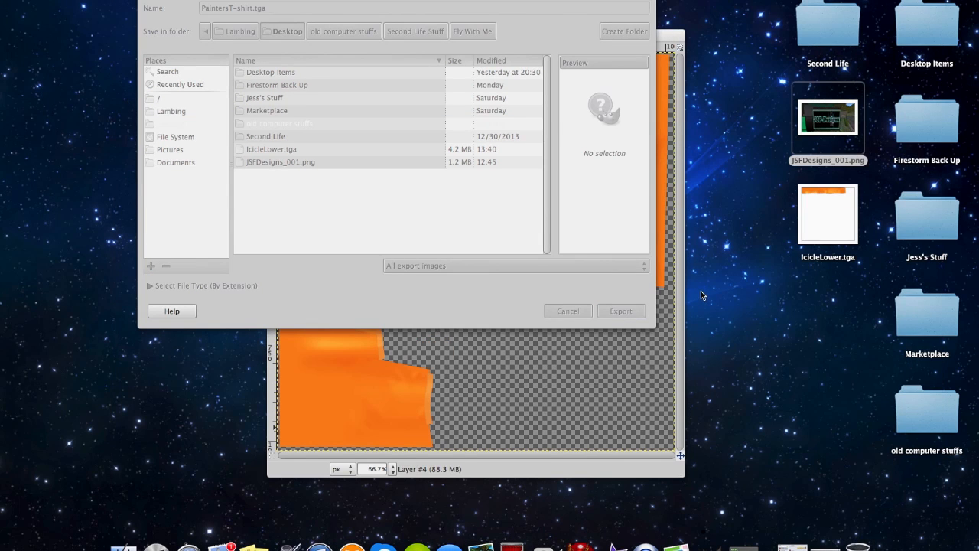
click(546, 301)
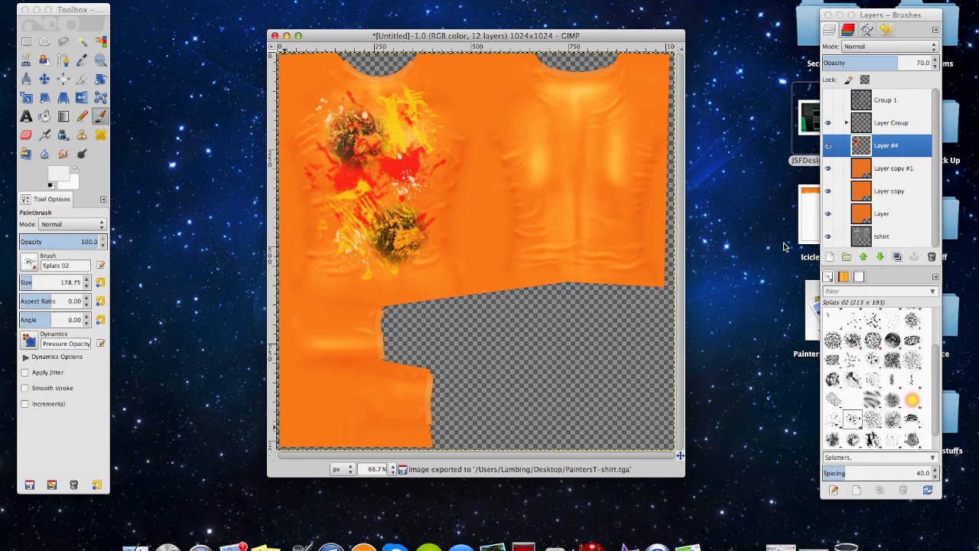
Step: Rename the desktop file IcicleLower.tga to PaintersLower.tga through its Finder info window, and close that window
click(805, 241)
right_click(805, 241)
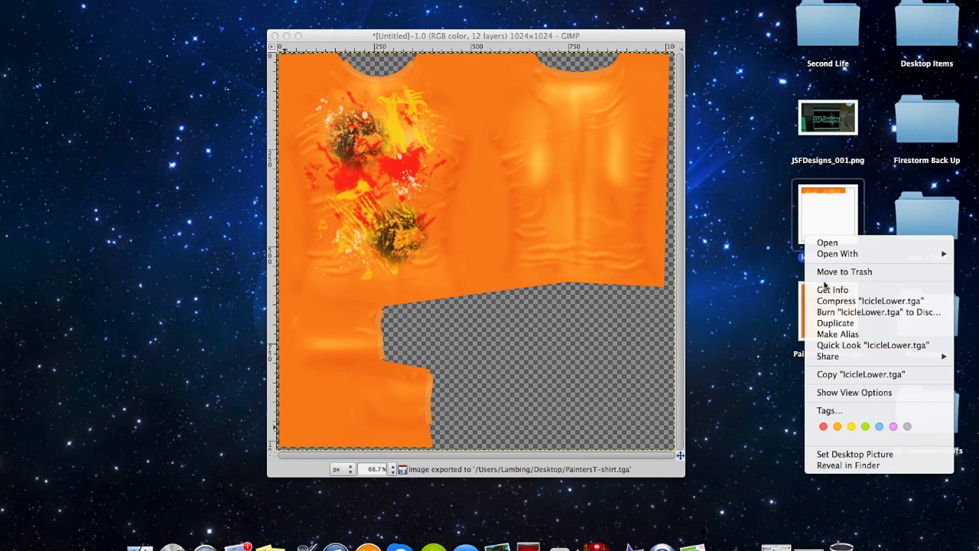
click(792, 319)
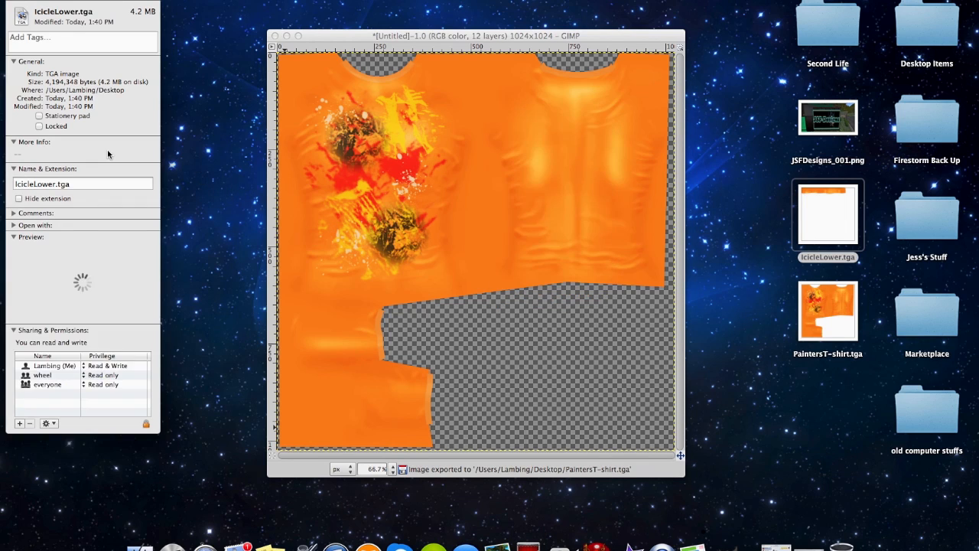
click(33, 185)
drag(33, 185, 12, 187)
key(BackSpace)
text(Painters)
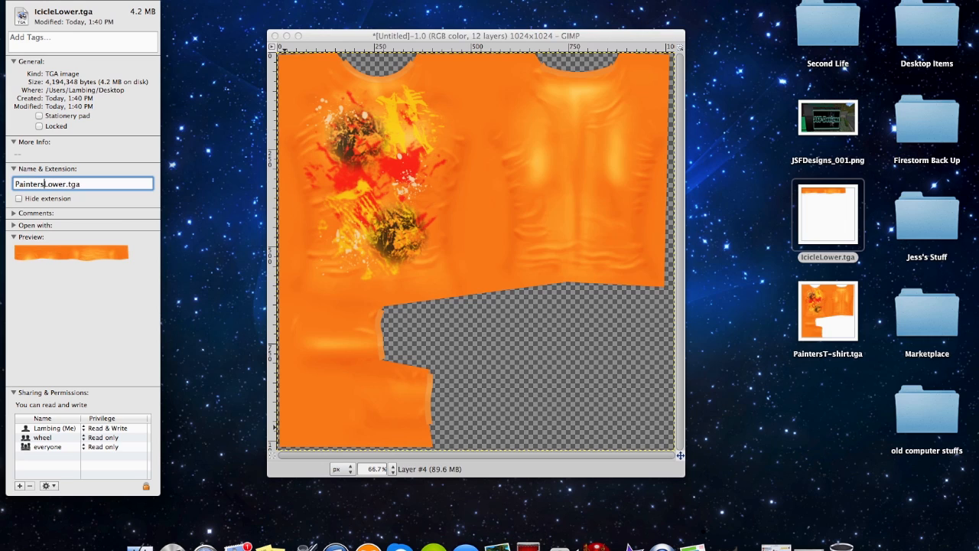
key(Return)
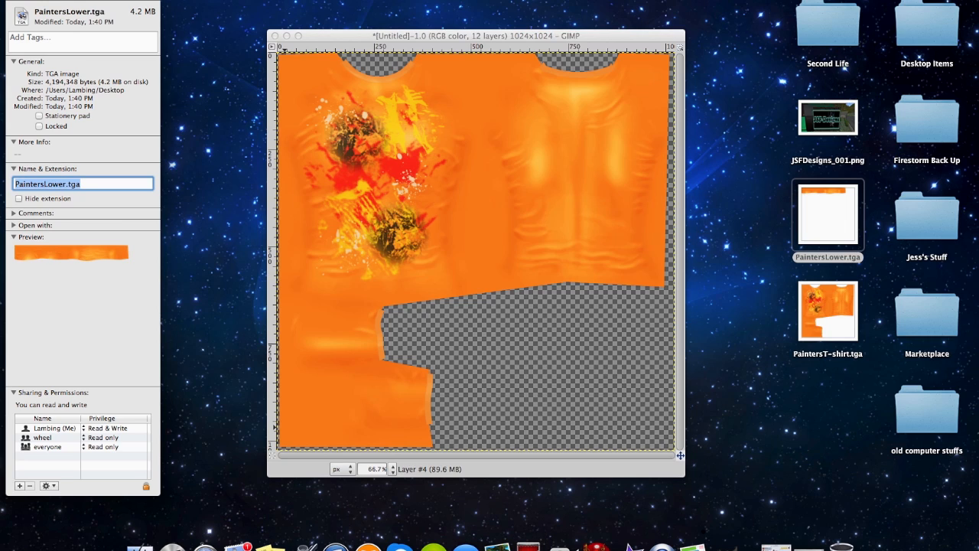
click(13, 2)
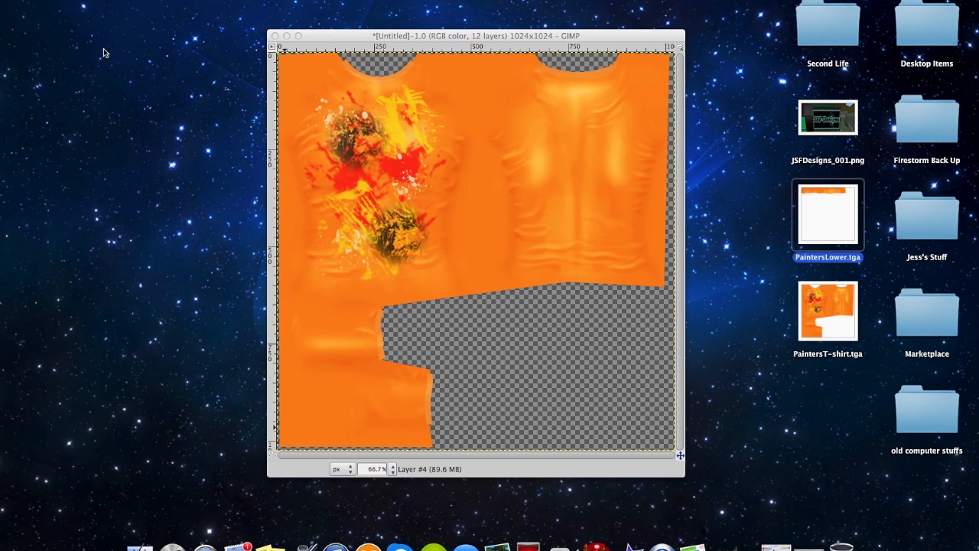
Step: Return to GIMP and start closing the exported shirt image
click(496, 43)
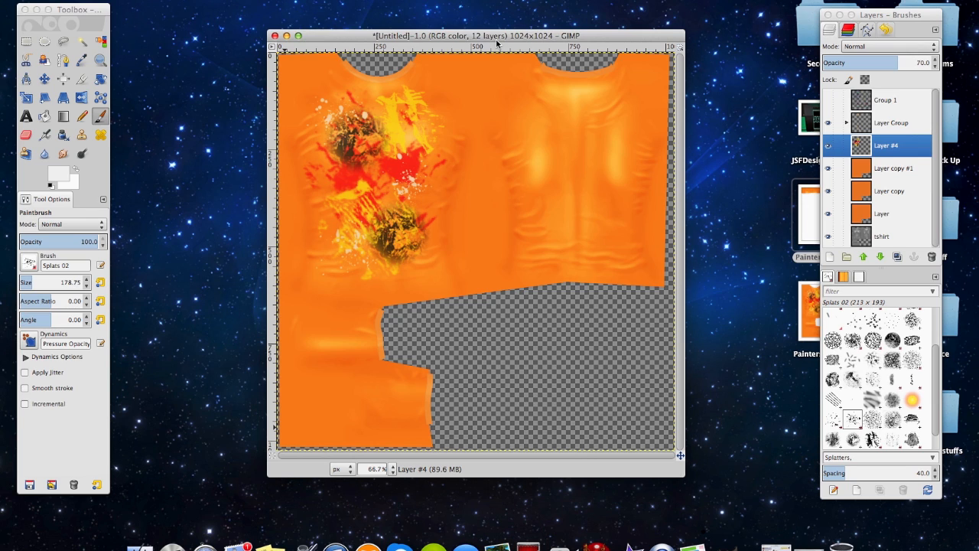
click(274, 35)
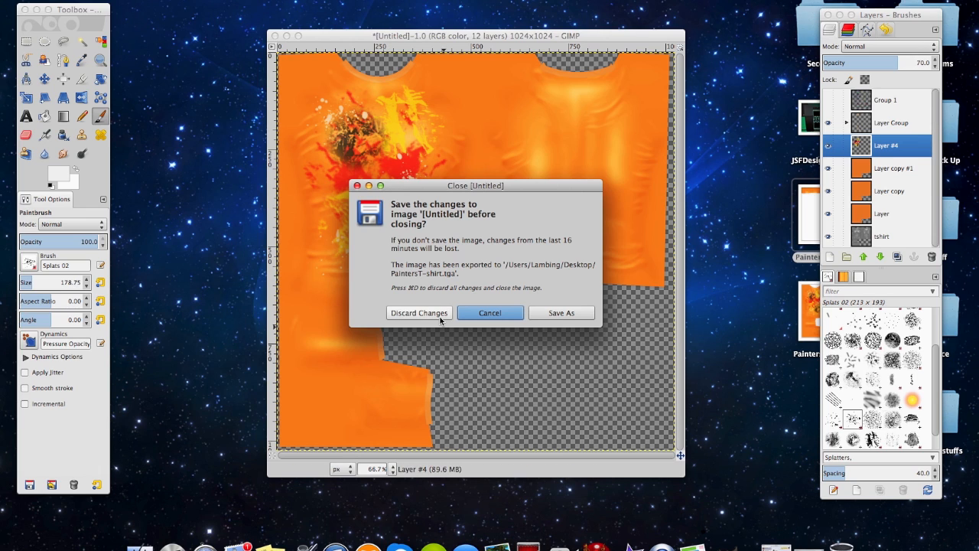